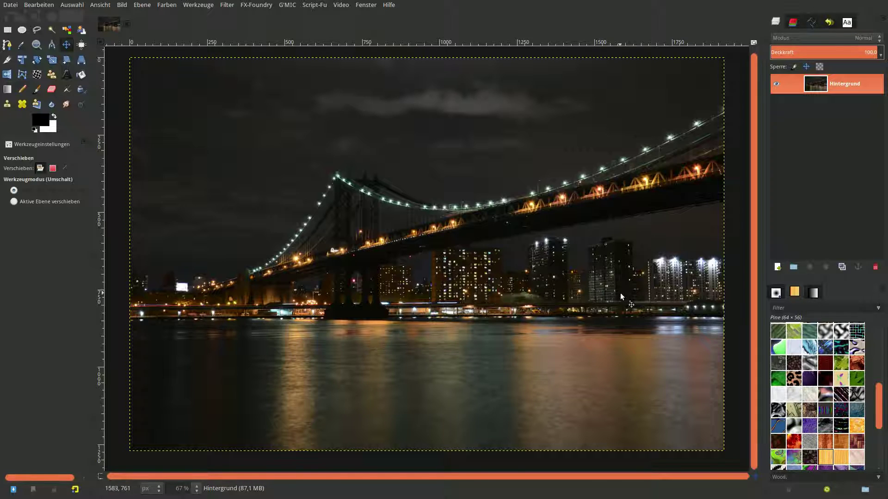
Step: Duplicate the background layer and start naming the top copy 'Temporär'
{"action": "left_click", "coordinate": [843, 267]}
{"action": "left_click", "coordinate": [842, 267]}
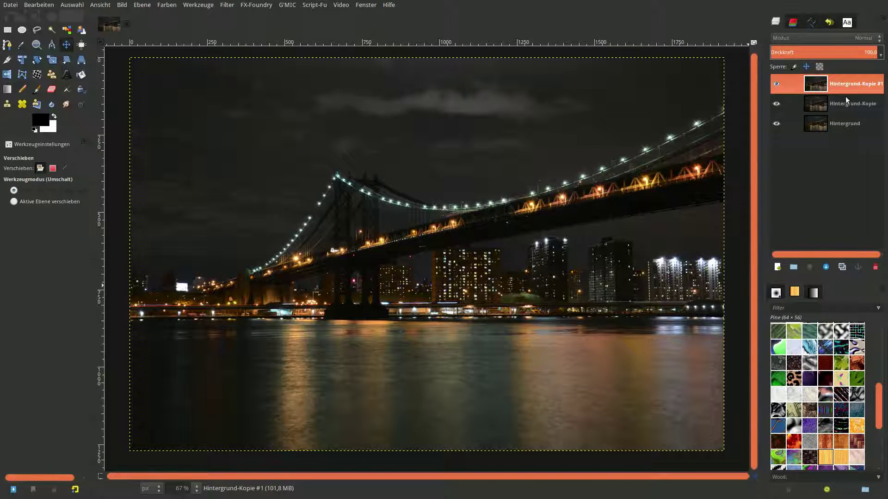
{"action": "double_click", "coordinate": [861, 84]}
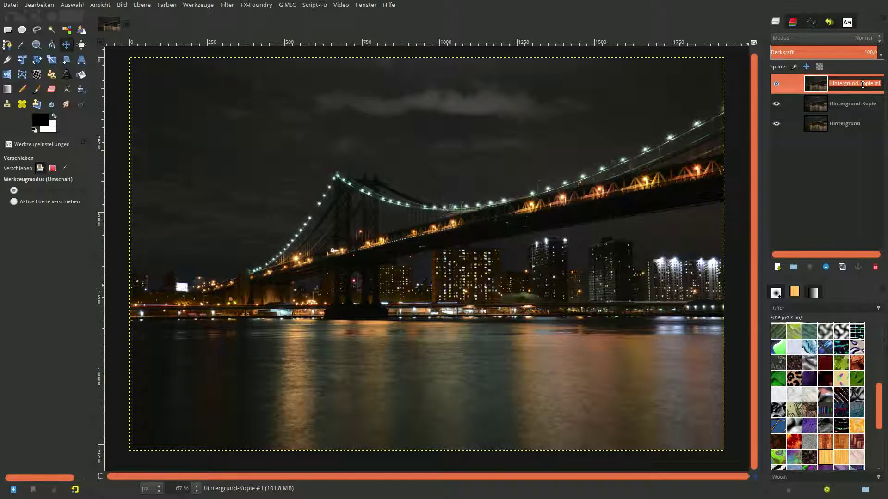
{"action": "type", "text": "Tem"}
{"action": "type", "text": "pr"}
{"action": "type", "text": "a"}
{"action": "key", "text": "Return"}
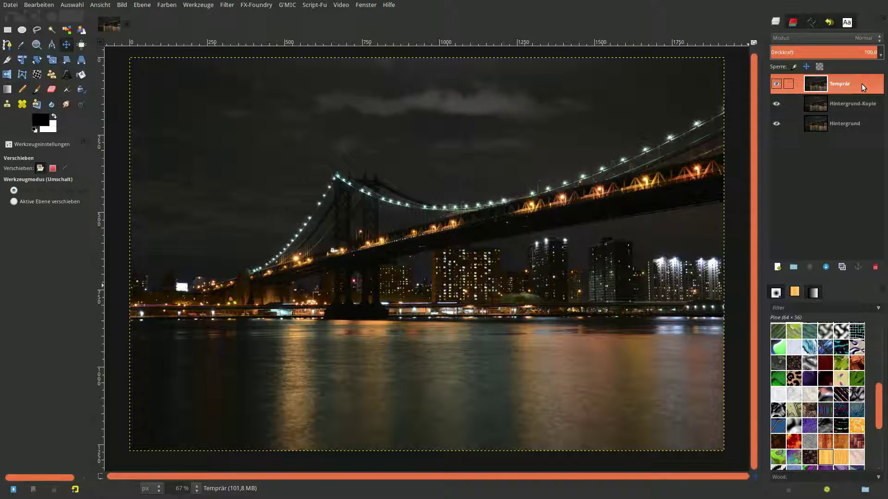
Step: Correct the top layer's name to 'Temporär' and hide the Hintergrund-Kopie layer
{"action": "double_click", "coordinate": [863, 83]}
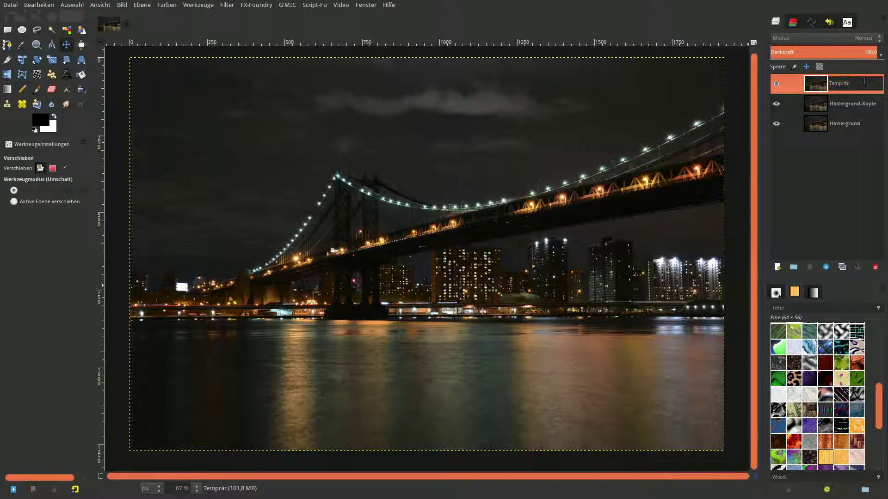
{"action": "key", "text": "BackSpace"}
{"action": "key", "text": "BackSpace"}
{"action": "key", "text": "BackSpace"}
{"action": "type", "text": "orär"}
{"action": "key", "text": "Return"}
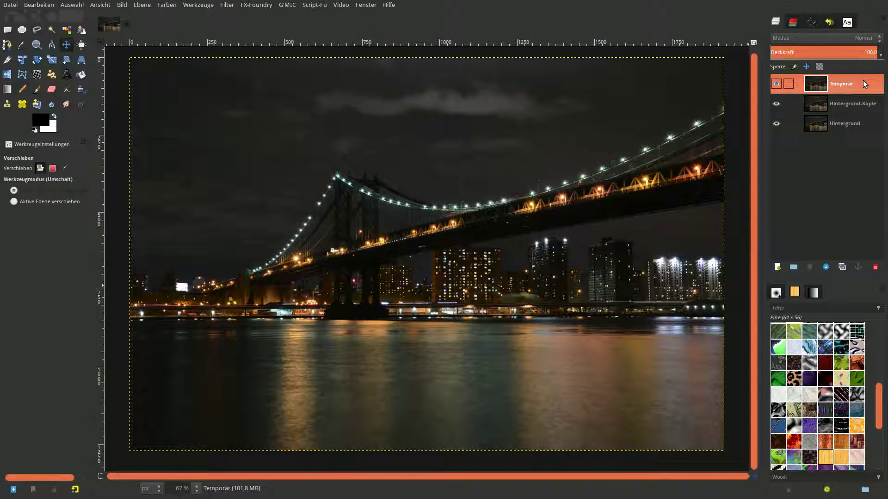
{"action": "left_click", "coordinate": [776, 104]}
Step: Desaturate the Temporär layer with the Luminosity mode
{"action": "left_click", "coordinate": [158, 6]}
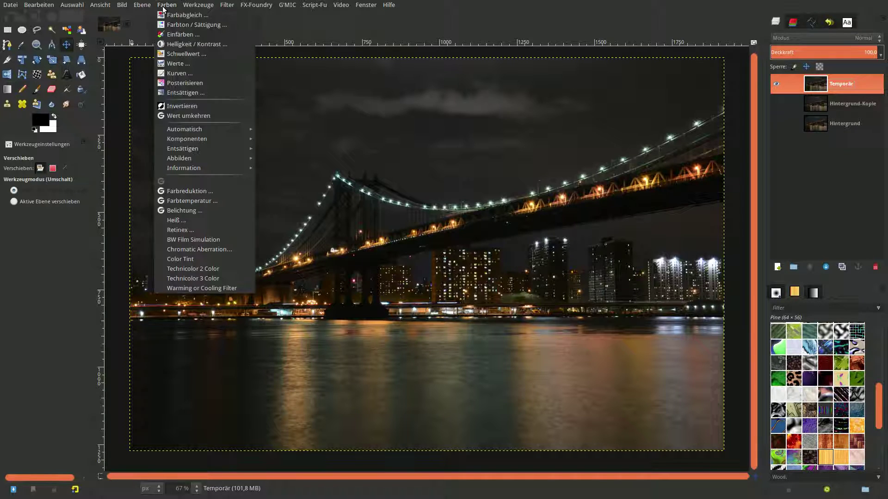
{"action": "left_click", "coordinate": [175, 96]}
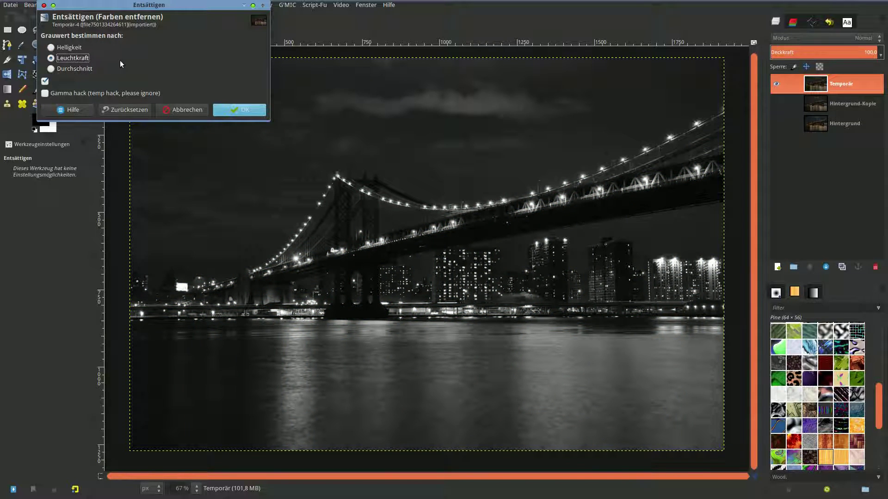
{"action": "left_click", "coordinate": [225, 109]}
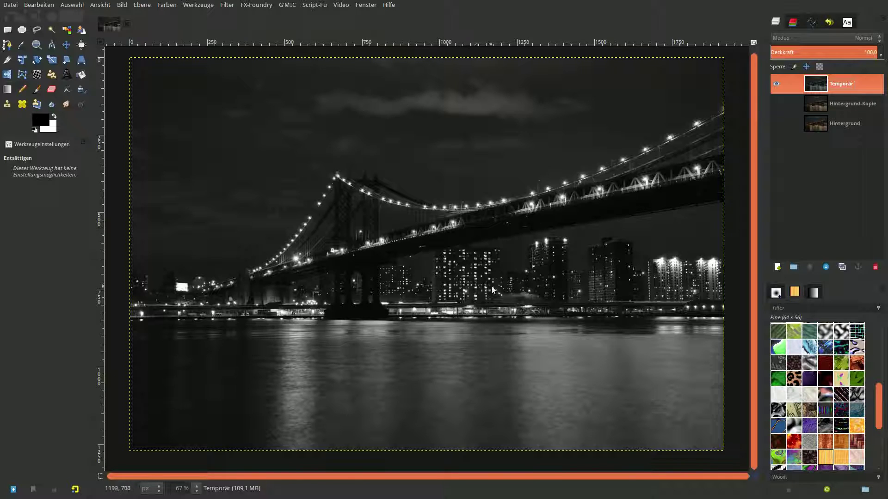
Step: Duplicate the Blau channel and rename the copy 'Lichter'
{"action": "left_click", "coordinate": [790, 23]}
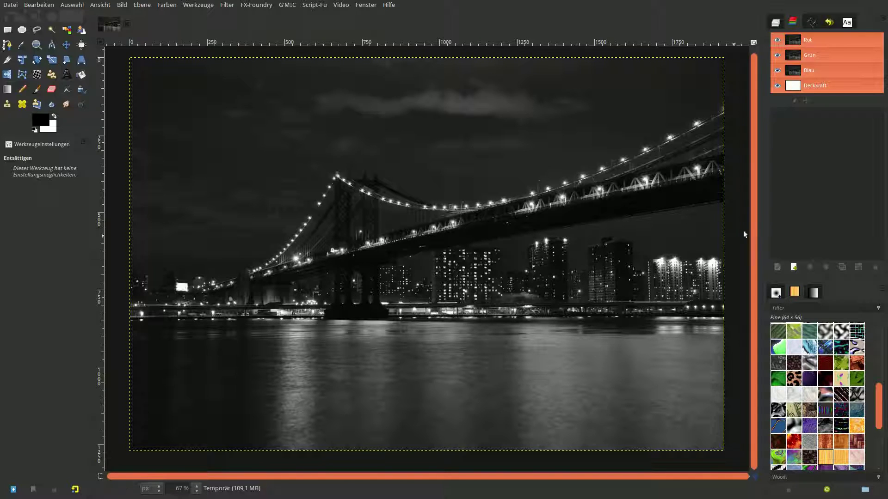
{"action": "left_click", "coordinate": [830, 71]}
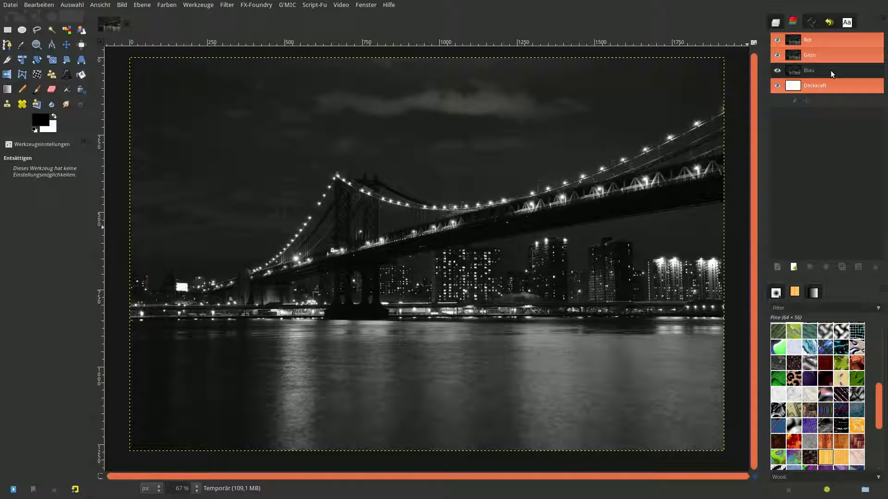
{"action": "left_click_drag", "start_coordinate": [830, 71], "coordinate": [839, 125]}
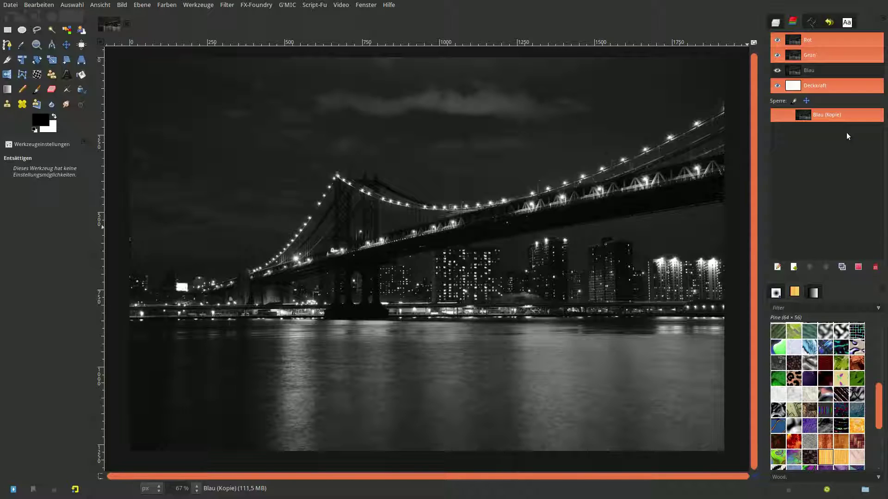
{"action": "double_click", "coordinate": [829, 116]}
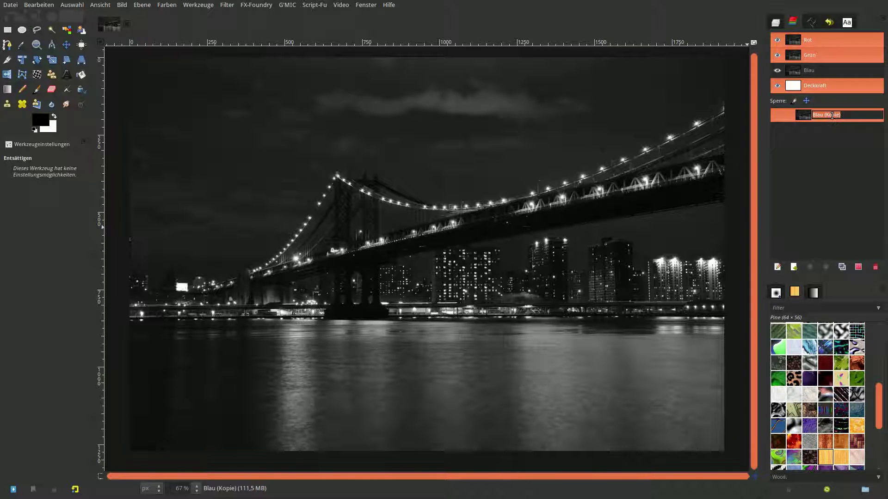
{"action": "key", "text": "BackSpace"}
{"action": "type", "text": "Lichter"}
{"action": "key", "text": "Return"}
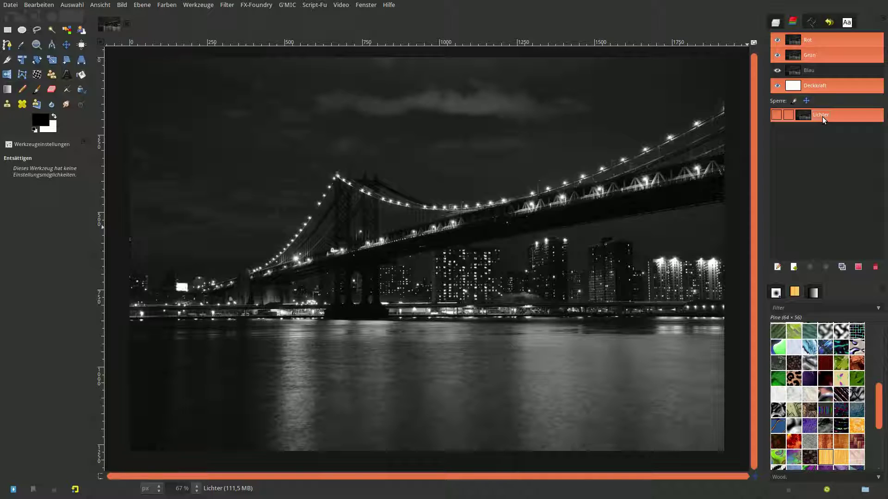
Step: Select the whole image, then intersect the selection with the Lichter channel
{"action": "left_click", "coordinate": [72, 7]}
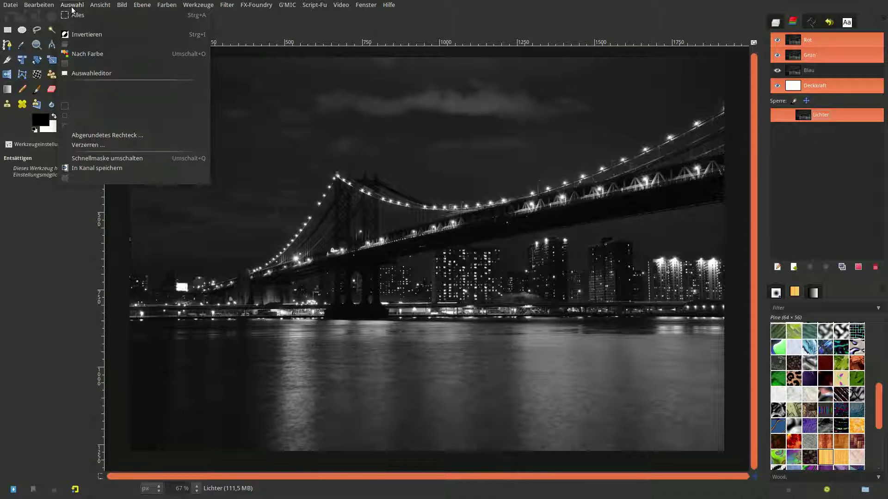
{"action": "left_click", "coordinate": [77, 15]}
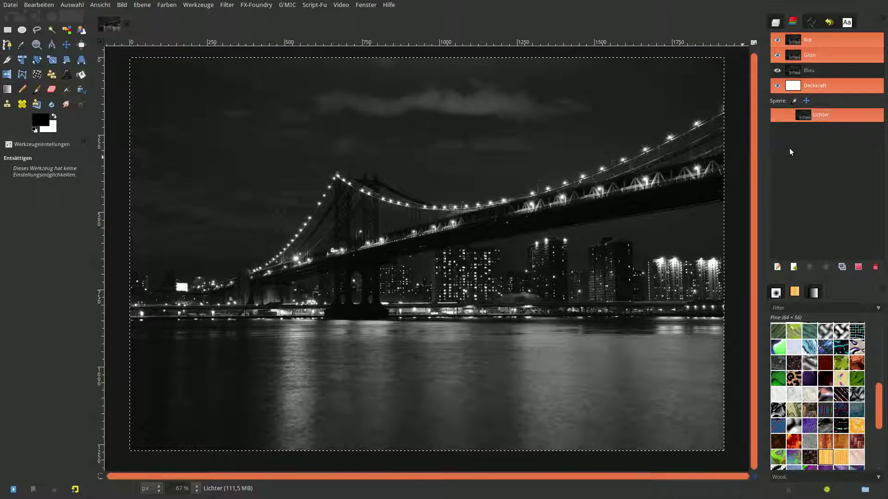
{"action": "right_click", "coordinate": [822, 114]}
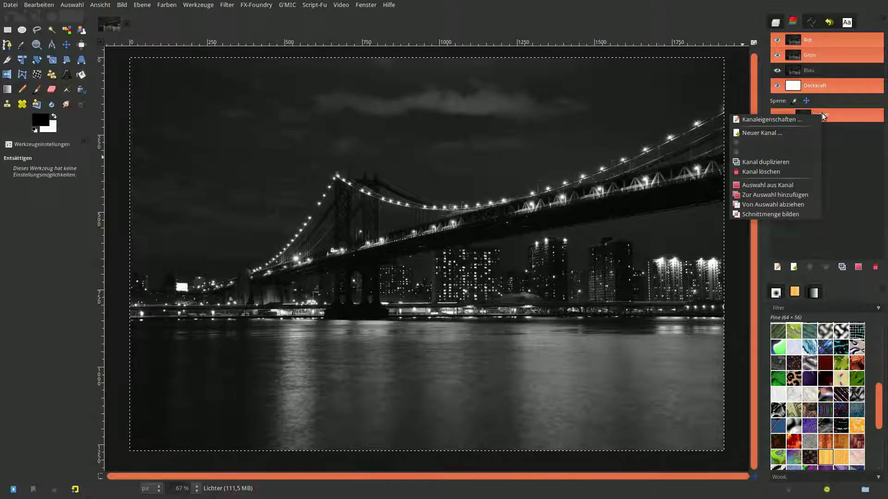
{"action": "left_click", "coordinate": [800, 205]}
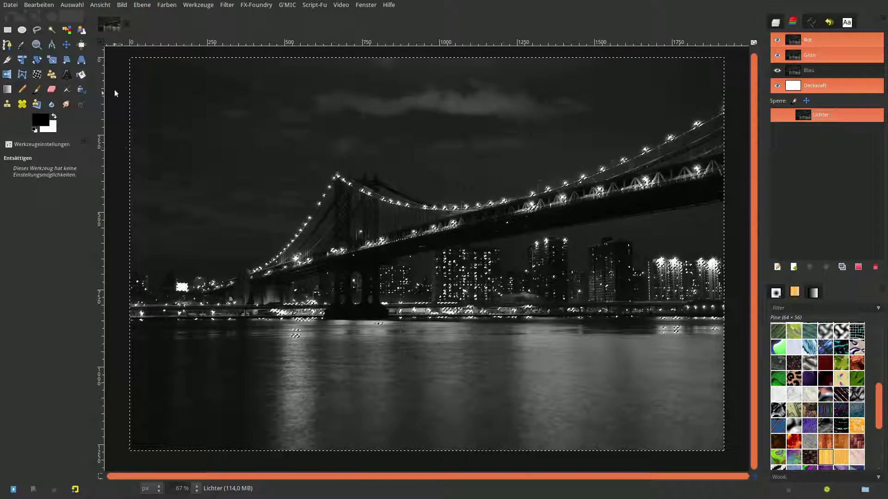
Step: Save the current selection as a new channel named Lichter1
{"action": "left_click", "coordinate": [72, 5]}
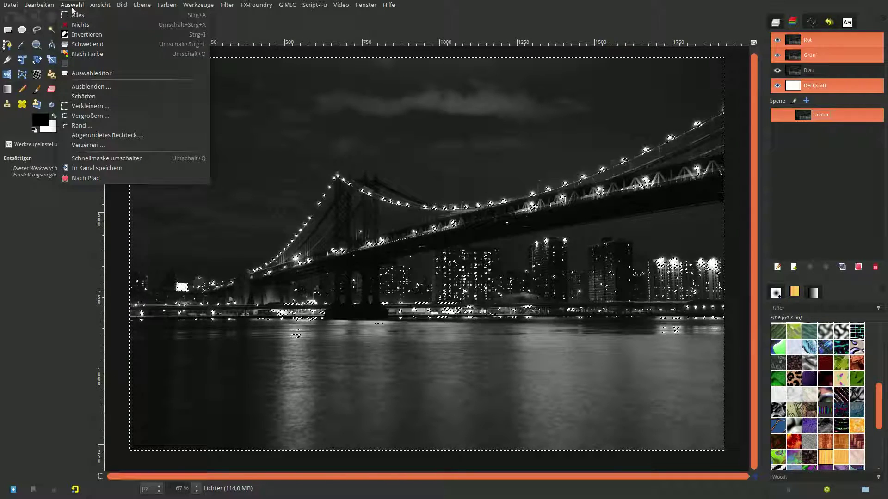
{"action": "left_click", "coordinate": [97, 167]}
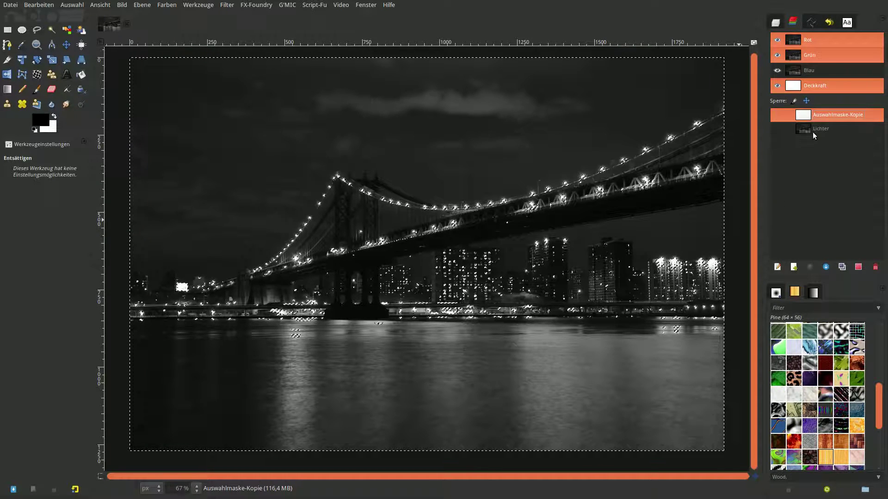
{"action": "double_click", "coordinate": [826, 117]}
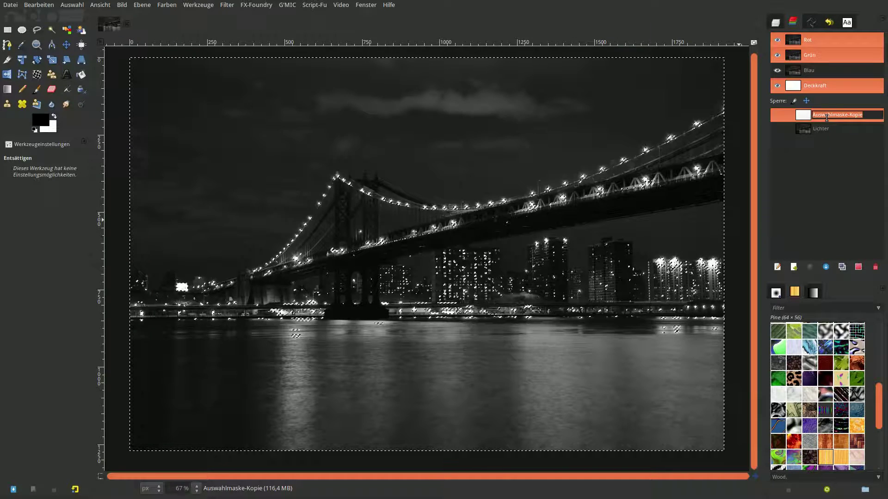
{"action": "type", "text": "Lichter1"}
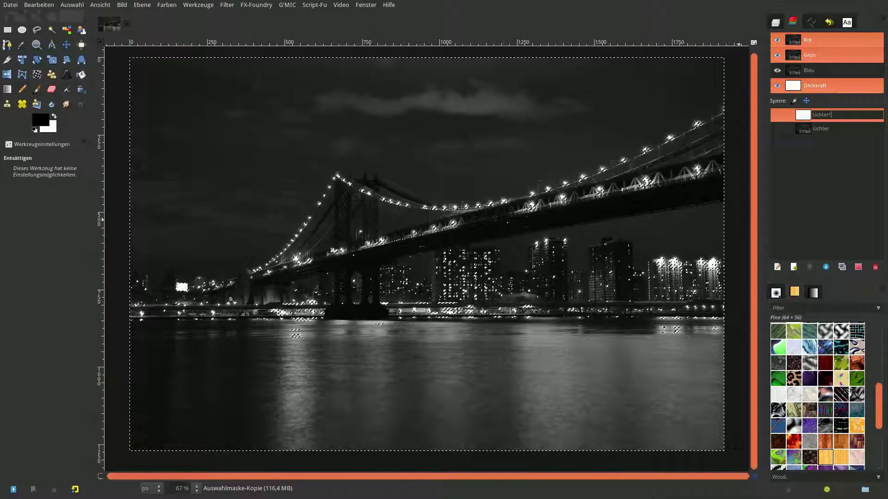
{"action": "key", "text": "Return"}
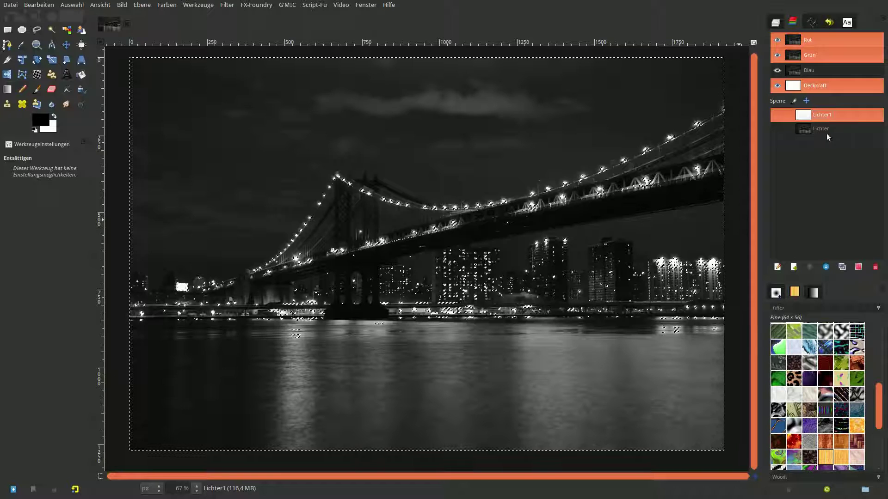
Step: Refine the selection with the Lichter channel and save it as channel Lichter2
{"action": "left_click", "coordinate": [803, 129]}
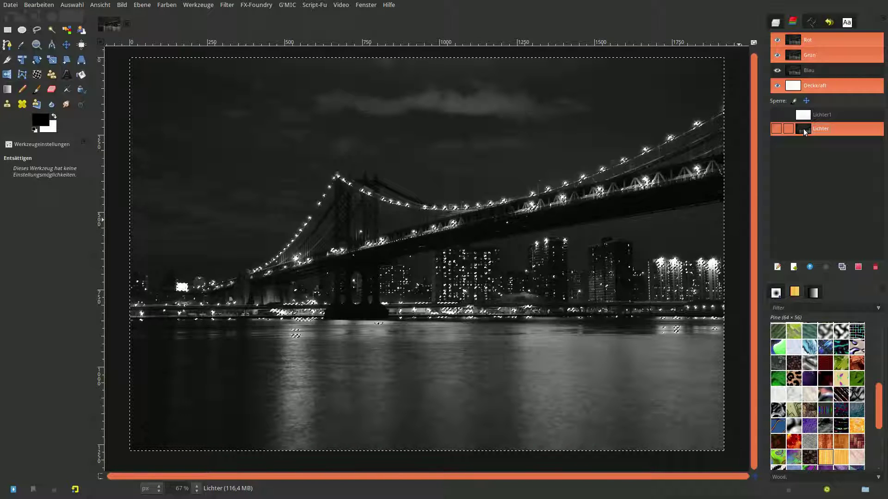
{"action": "right_click", "coordinate": [803, 128]}
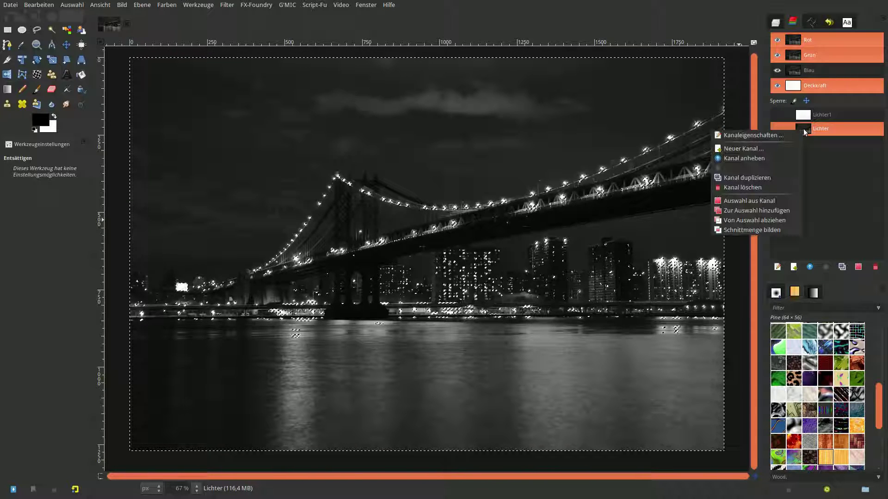
{"action": "left_click", "coordinate": [778, 220]}
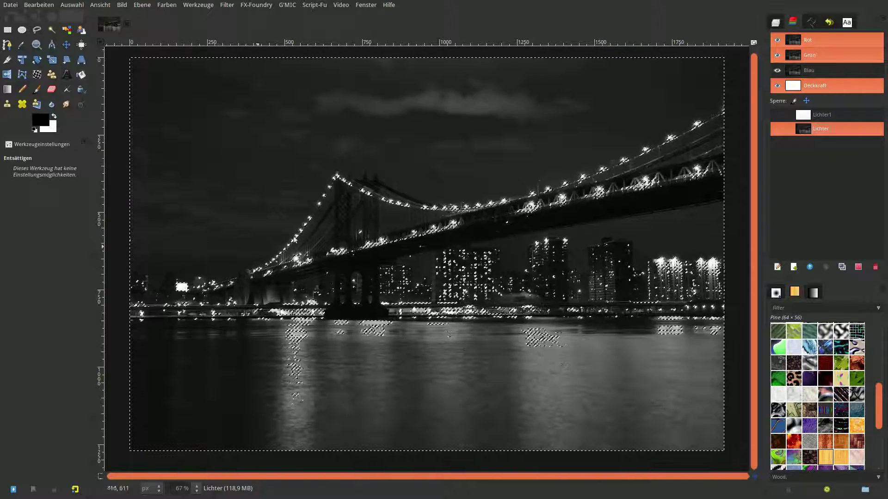
{"action": "left_click", "coordinate": [72, 4]}
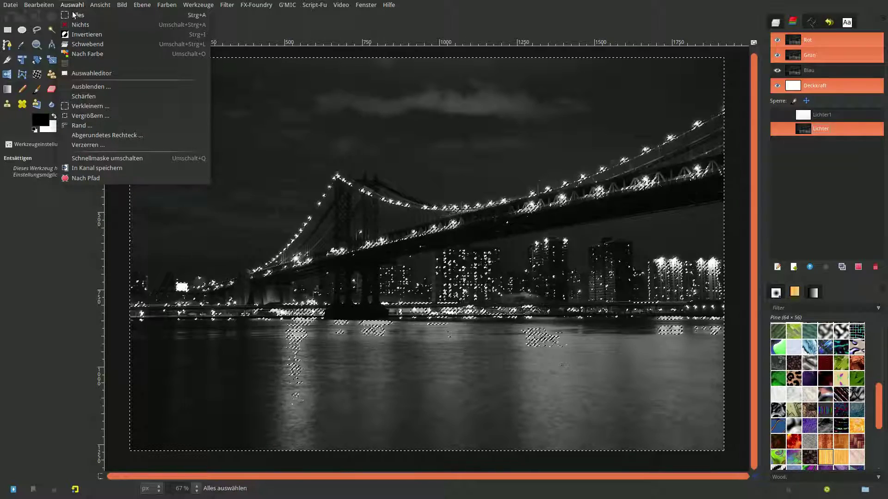
{"action": "left_click", "coordinate": [97, 168]}
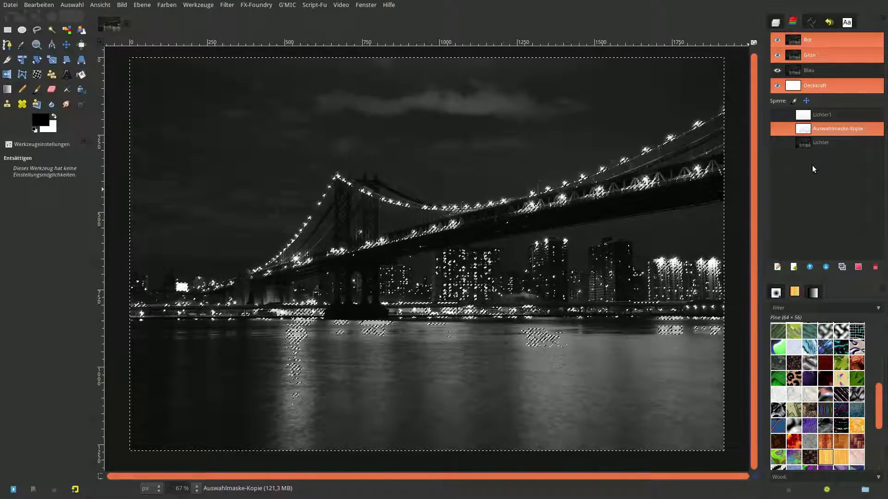
{"action": "double_click", "coordinate": [830, 129]}
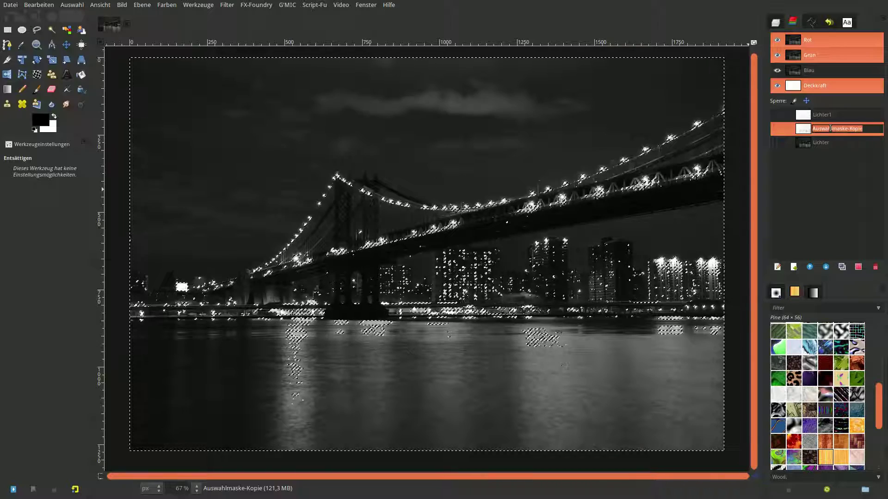
{"action": "type", "text": "Lichter"}
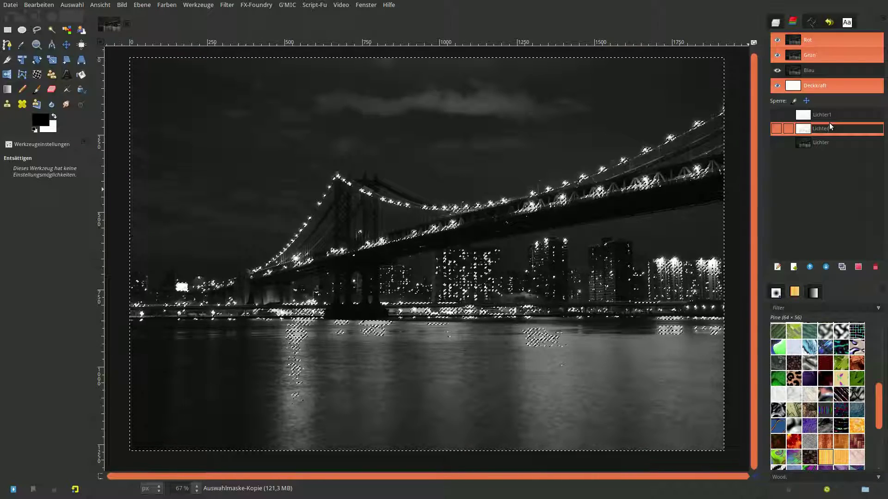
{"action": "key", "text": "Return"}
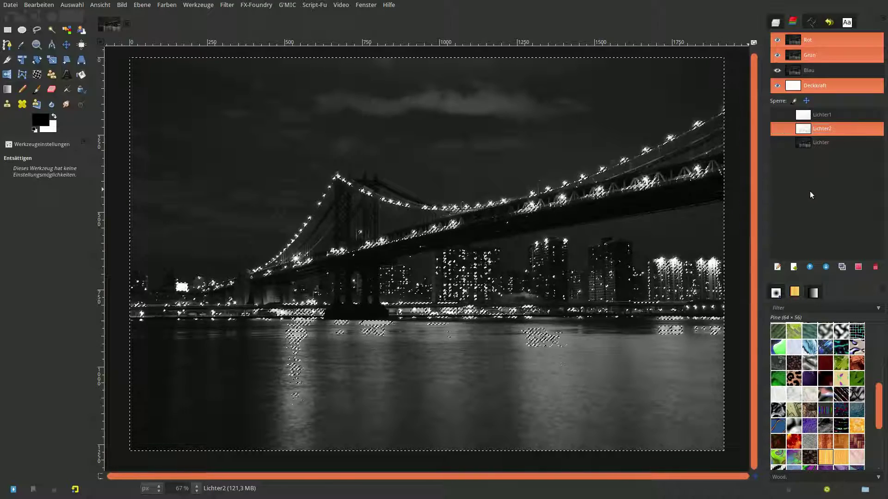
Step: Subtract the Lichter channel from the current selection
{"action": "left_click", "coordinate": [808, 143]}
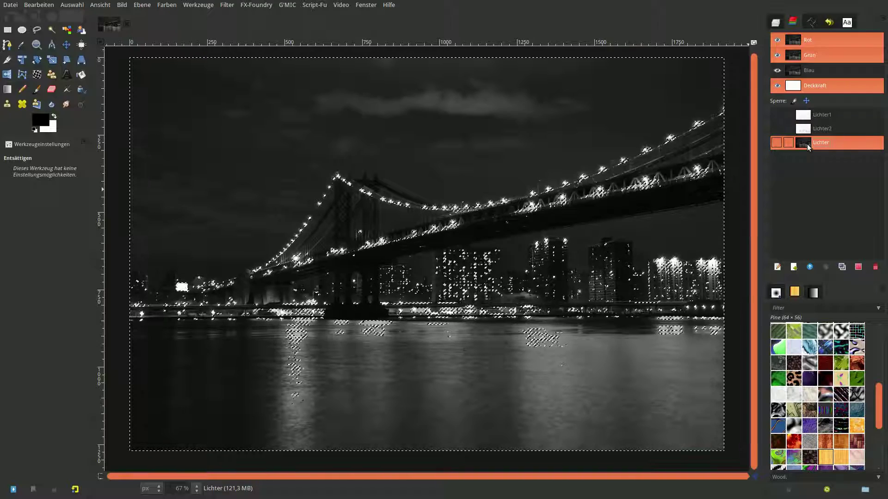
{"action": "right_click", "coordinate": [806, 143]}
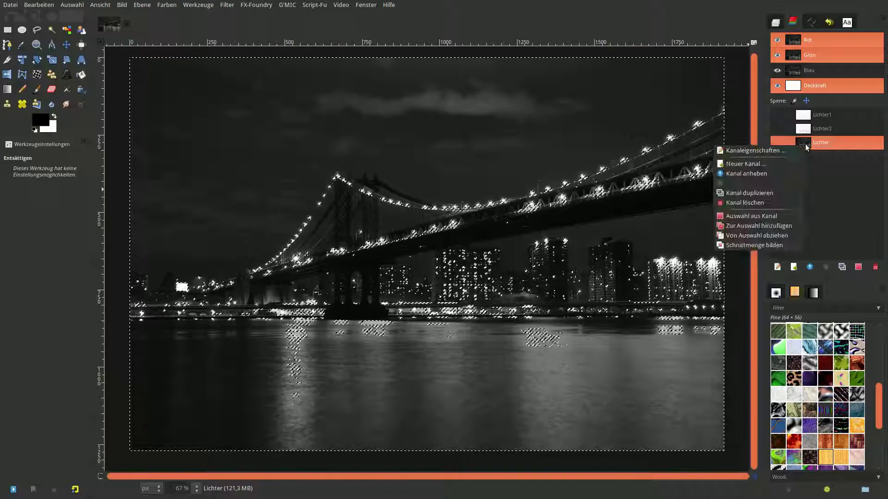
{"action": "left_click", "coordinate": [783, 235]}
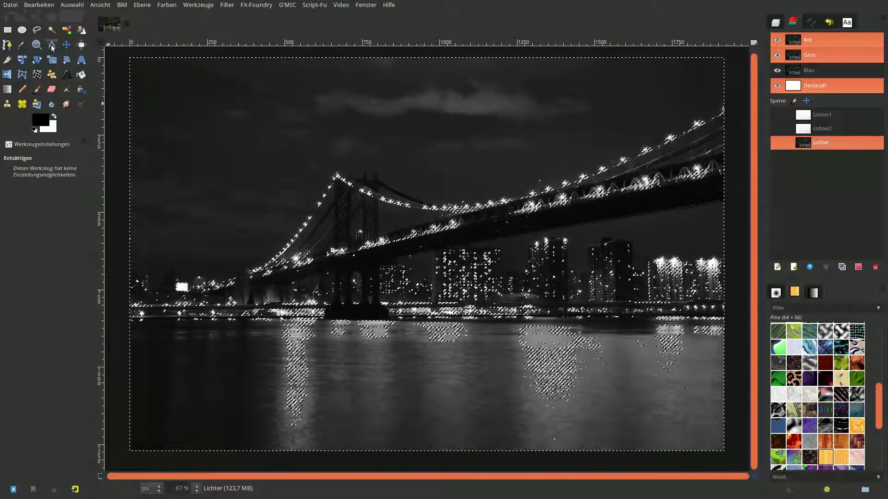
Step: Save the selection as channel Lichter3, then delete that channel
{"action": "left_click", "coordinate": [72, 5]}
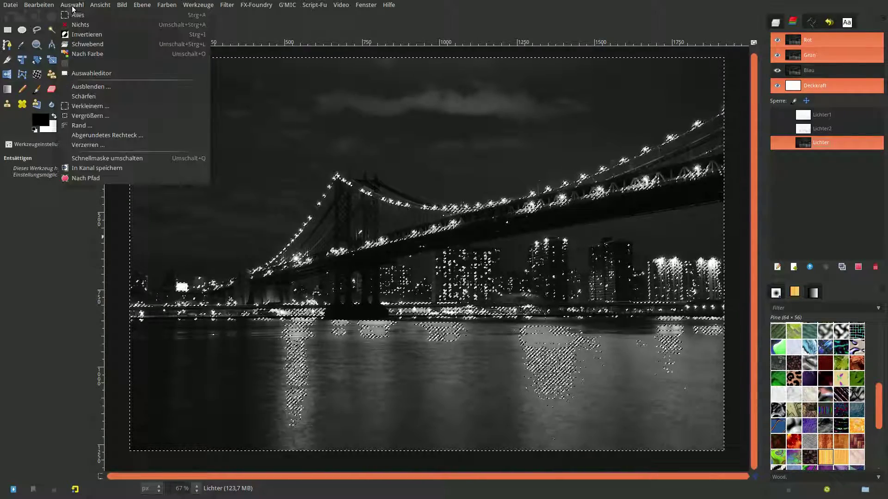
{"action": "left_click", "coordinate": [98, 168]}
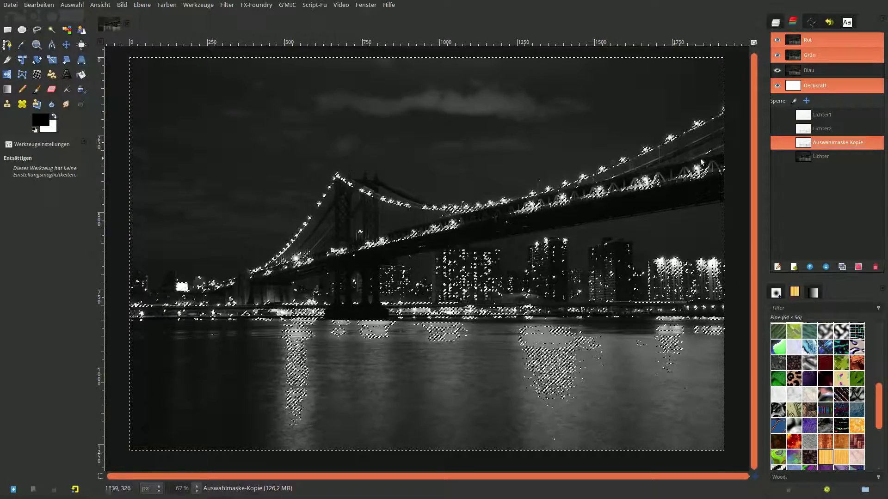
{"action": "double_click", "coordinate": [835, 142]}
{"action": "type", "text": "Lichter"}
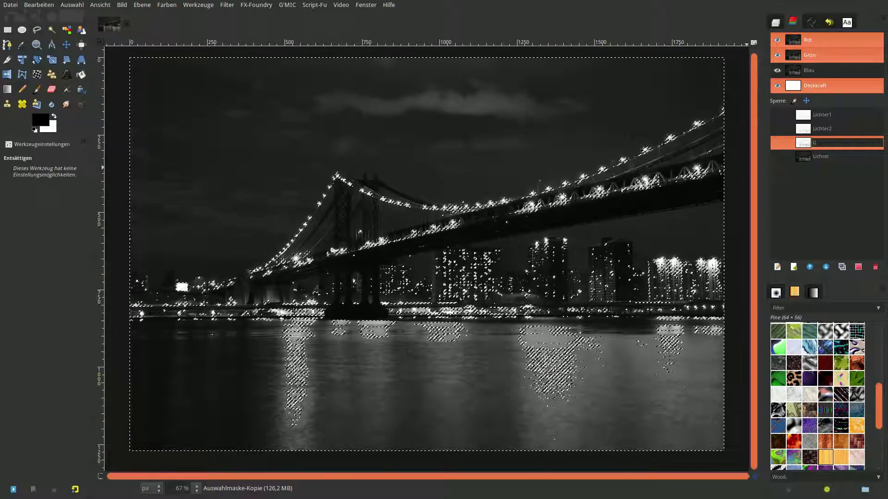
{"action": "type", "text": "3"}
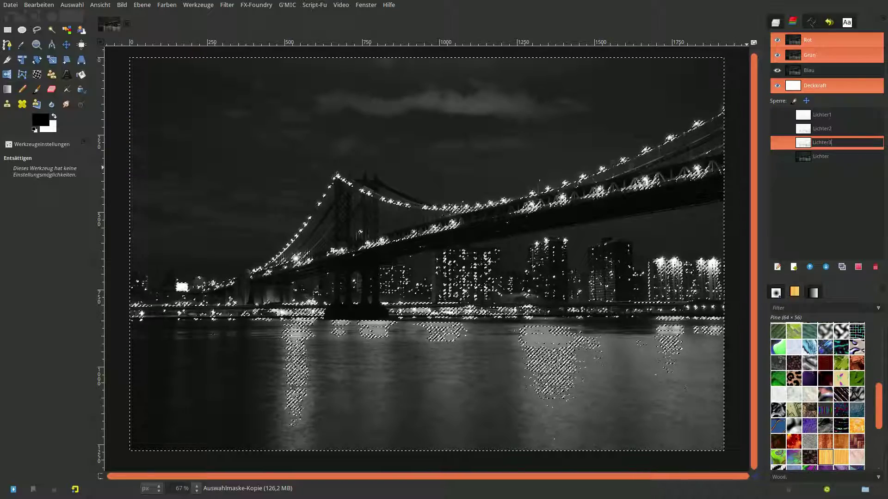
{"action": "key", "text": "Return"}
{"action": "right_click", "coordinate": [806, 142]}
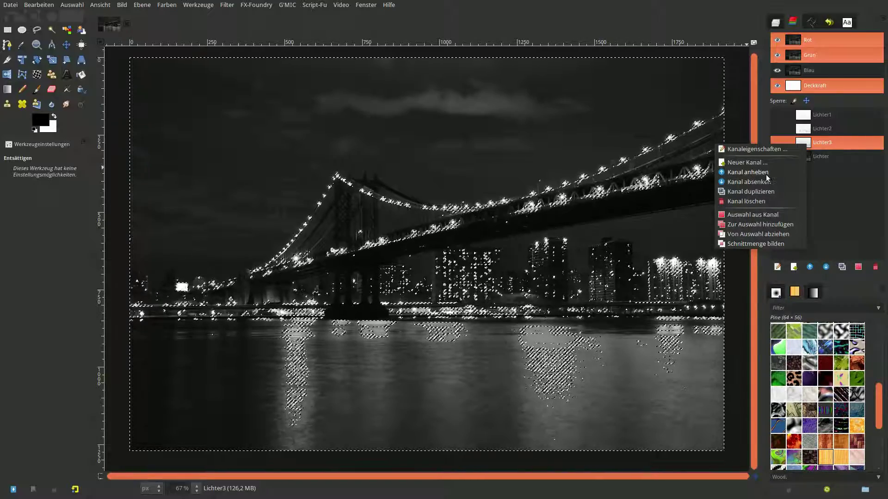
{"action": "left_click", "coordinate": [773, 200]}
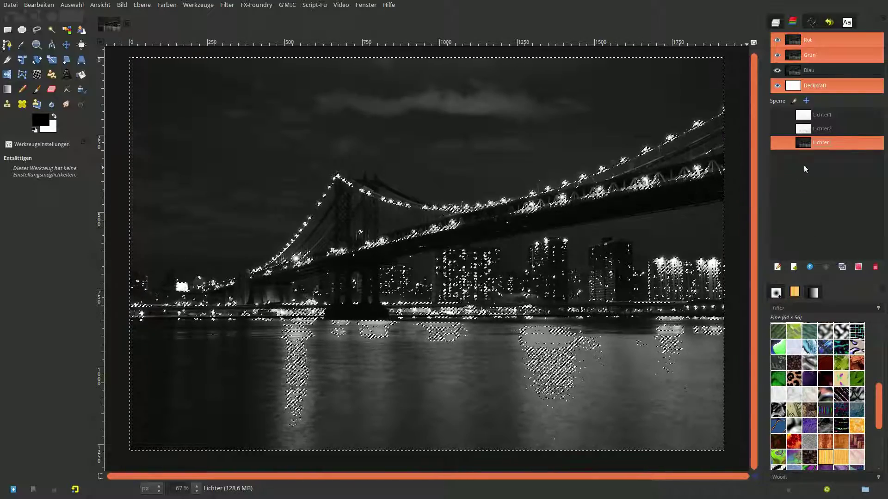
Step: Clear the selection, load Lichter as a selection and subtract Lichter1 from it
{"action": "left_click", "coordinate": [80, 5]}
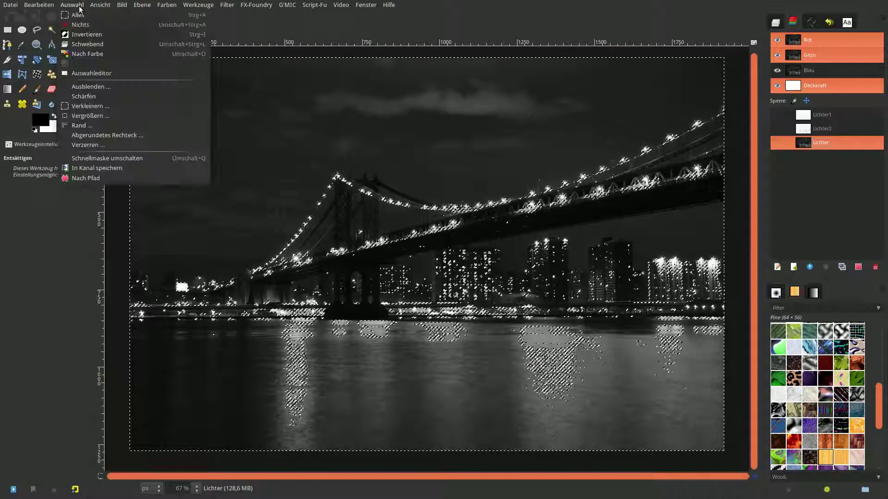
{"action": "left_click", "coordinate": [81, 26]}
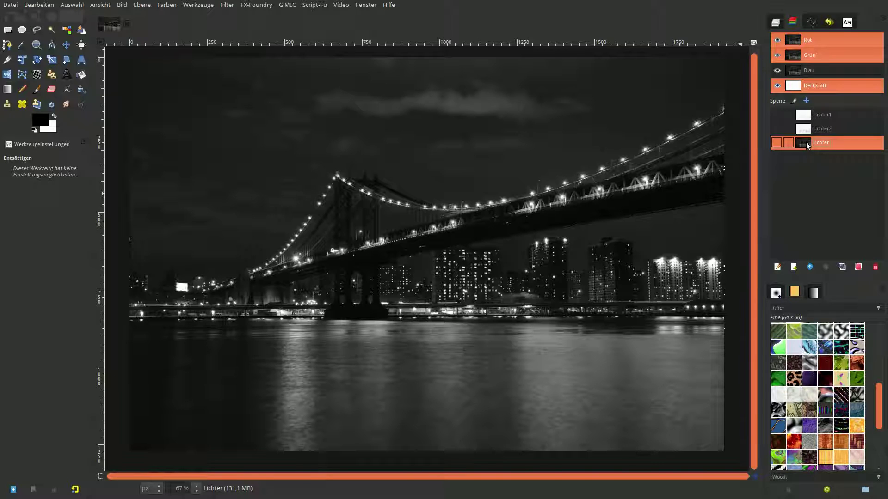
{"action": "right_click", "coordinate": [807, 146]}
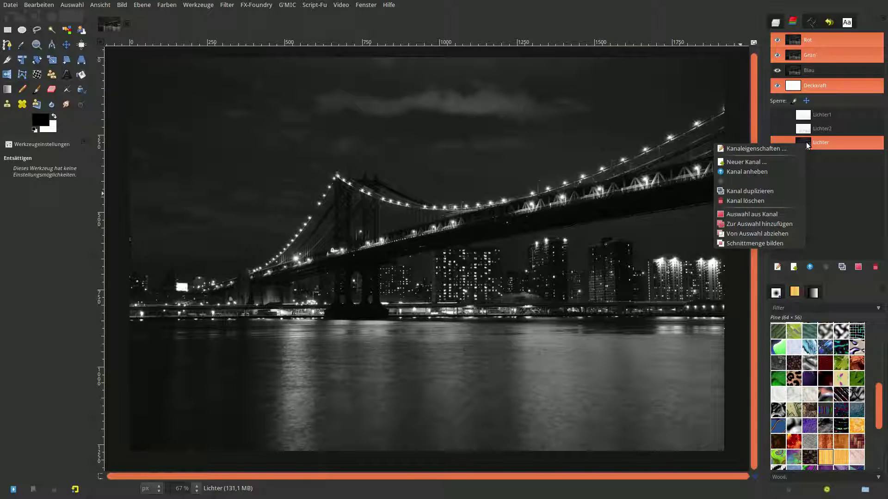
{"action": "left_click", "coordinate": [776, 215]}
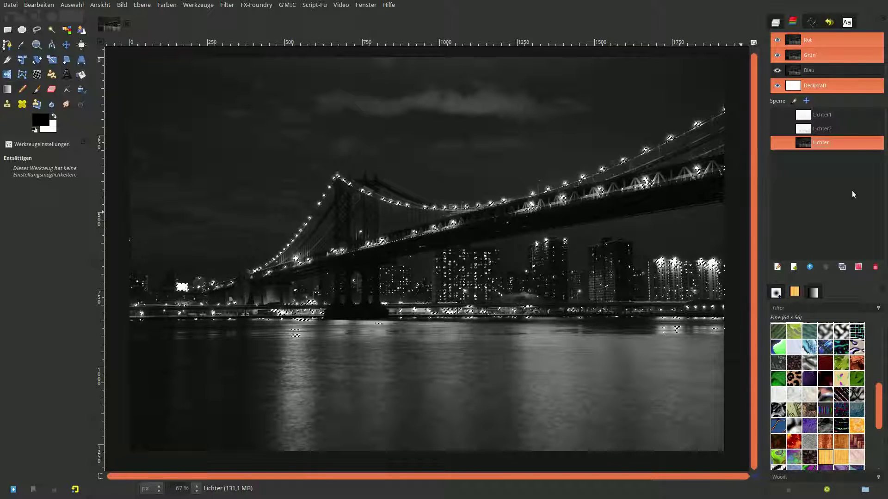
{"action": "right_click", "coordinate": [820, 116]}
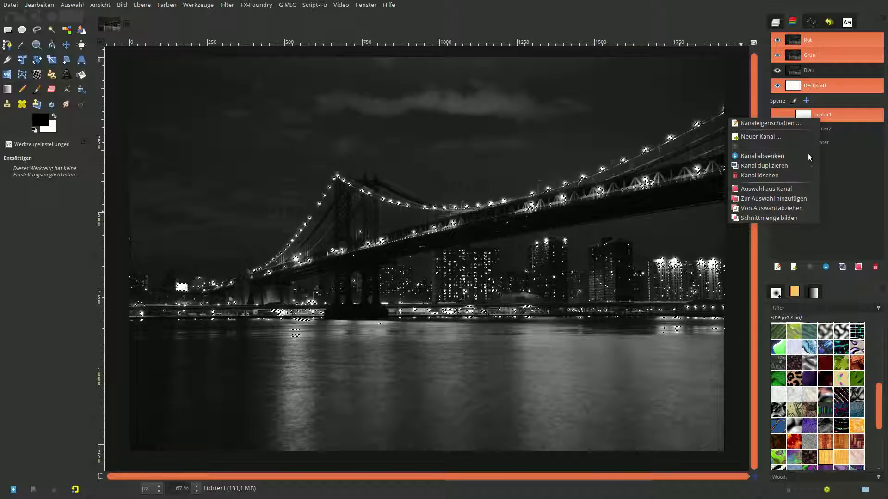
{"action": "left_click", "coordinate": [795, 210]}
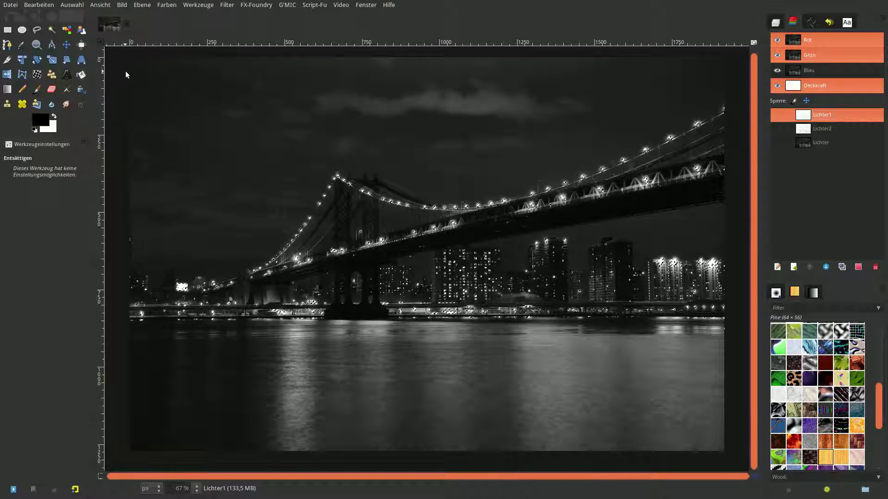
{"action": "left_click", "coordinate": [72, 5]}
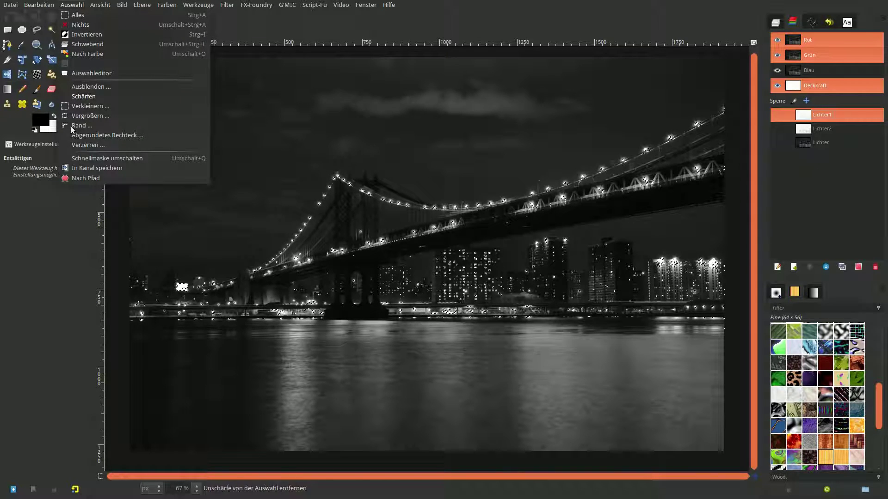
Step: Save the selection as channel Tiefen2 and move it below Lichter
{"action": "left_click", "coordinate": [91, 168]}
{"action": "double_click", "coordinate": [842, 115]}
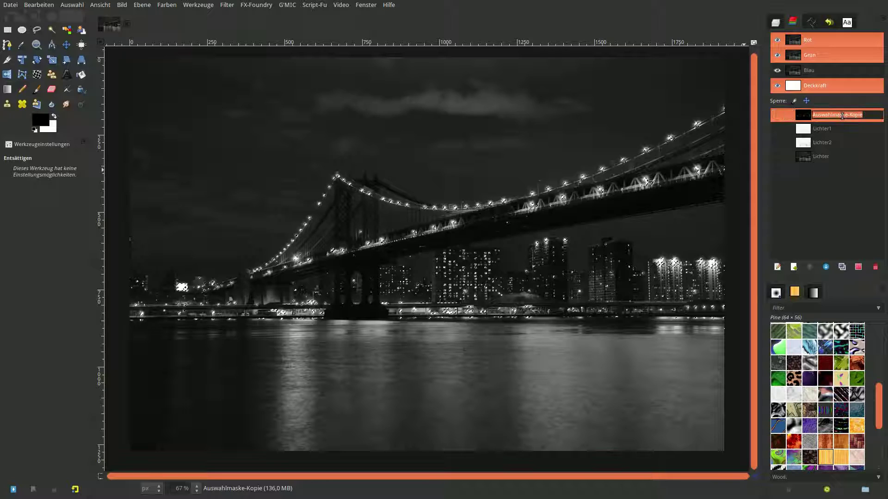
{"action": "type", "text": "T"}
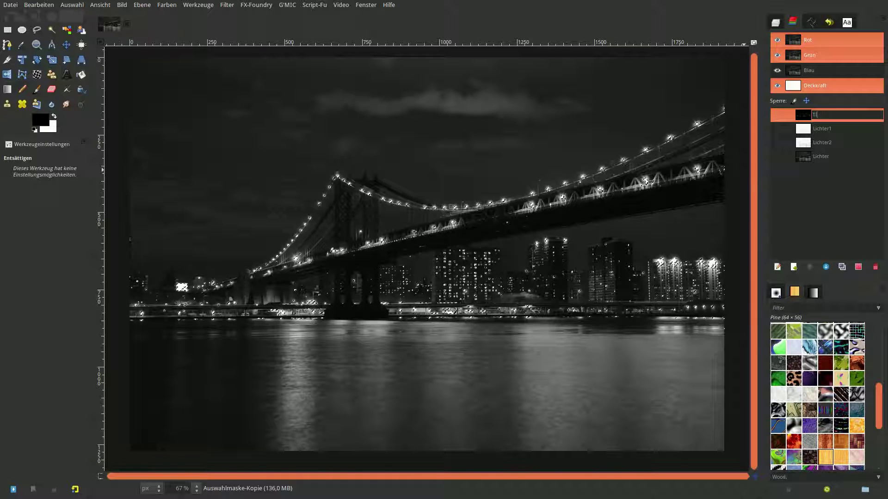
{"action": "type", "text": "iefen"}
{"action": "key", "text": "Return"}
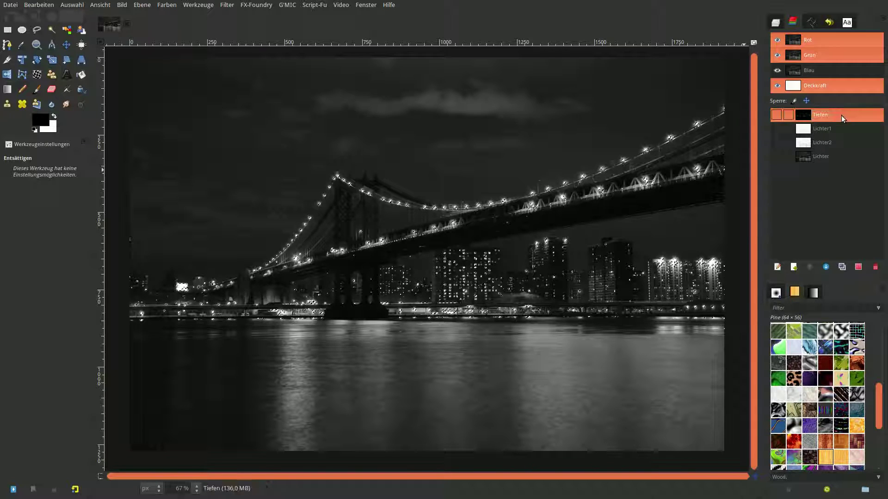
{"action": "left_click_drag", "start_coordinate": [801, 117], "coordinate": [807, 161]}
Step: Subtract Lichter1 from the selection, save it as Tiefen1 and move it to the bottom
{"action": "left_click", "coordinate": [803, 143]}
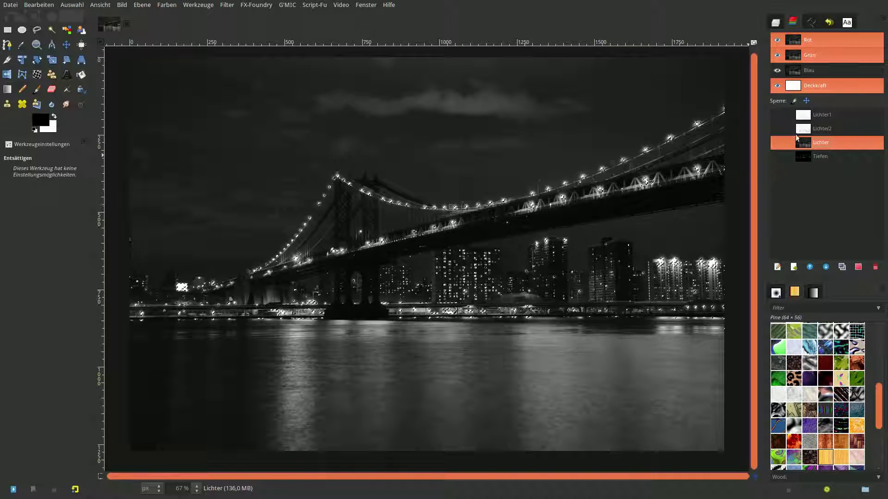
{"action": "right_click", "coordinate": [825, 115]}
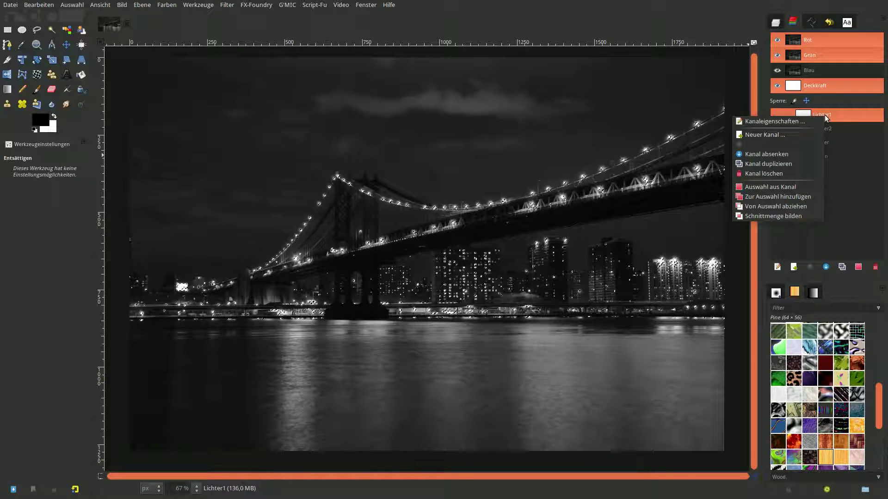
{"action": "left_click", "coordinate": [793, 207]}
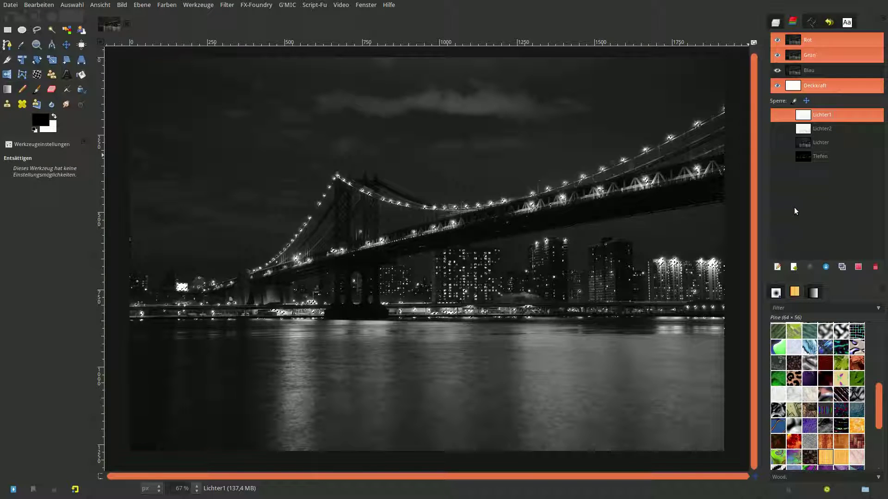
{"action": "left_click", "coordinate": [71, 5]}
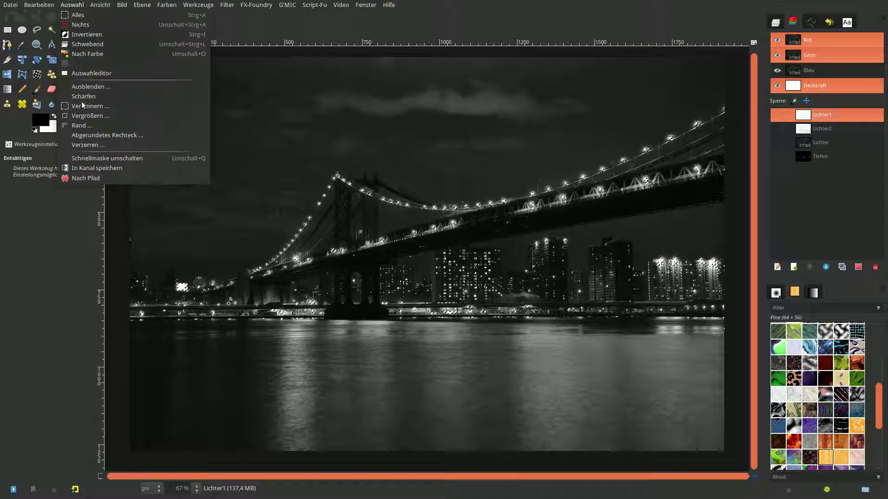
{"action": "left_click", "coordinate": [102, 169]}
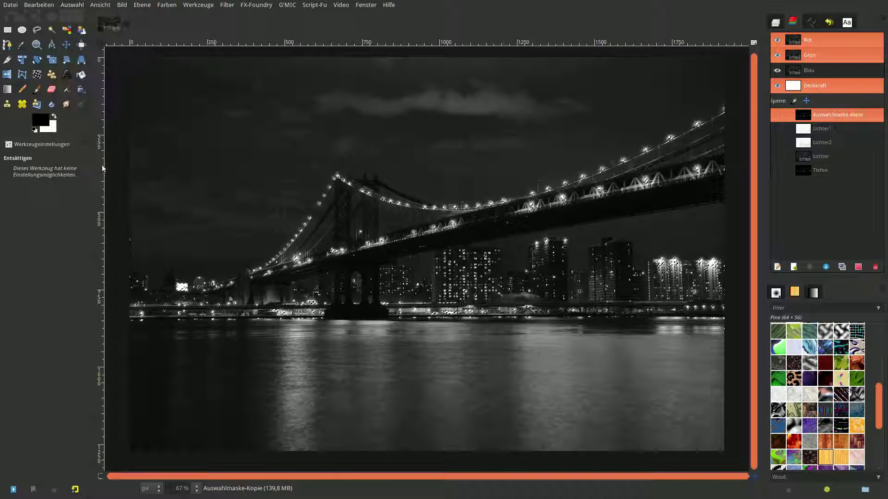
{"action": "double_click", "coordinate": [840, 114]}
{"action": "type", "text": "Tiefen1"}
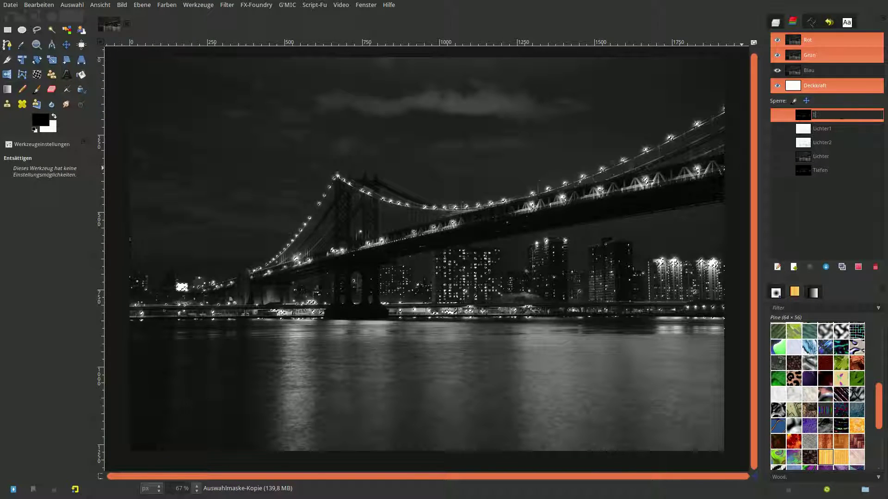
{"action": "key", "text": "Return"}
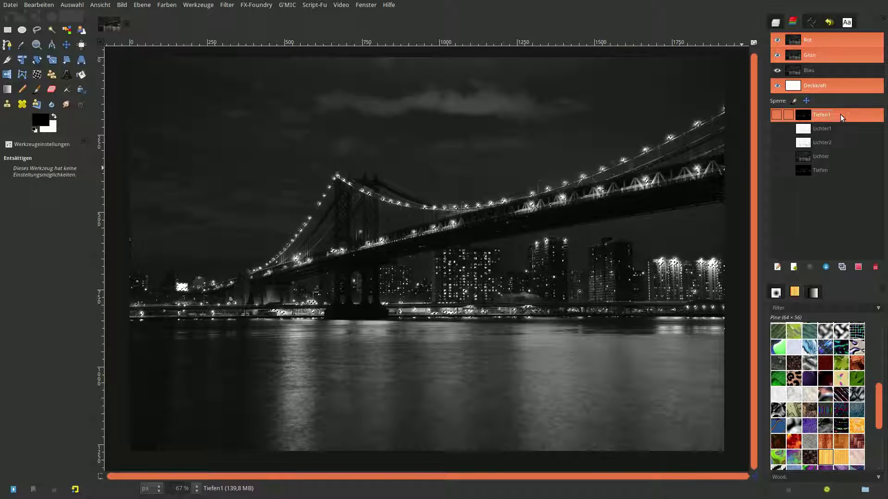
{"action": "left_click_drag", "start_coordinate": [806, 117], "coordinate": [810, 176]}
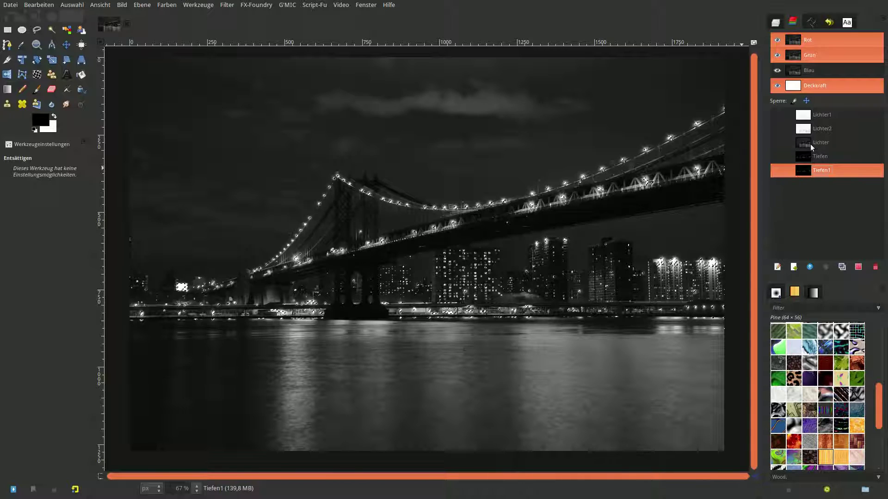
Step: Save a further shadows selection as Tiefen2 and place it below Tiefen1
{"action": "left_click", "coordinate": [810, 143]}
{"action": "right_click", "coordinate": [803, 120]}
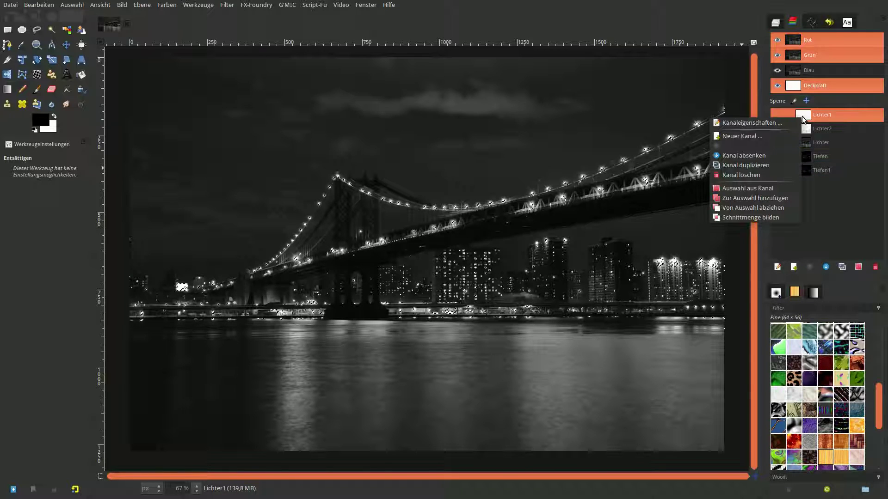
{"action": "left_click", "coordinate": [764, 207]}
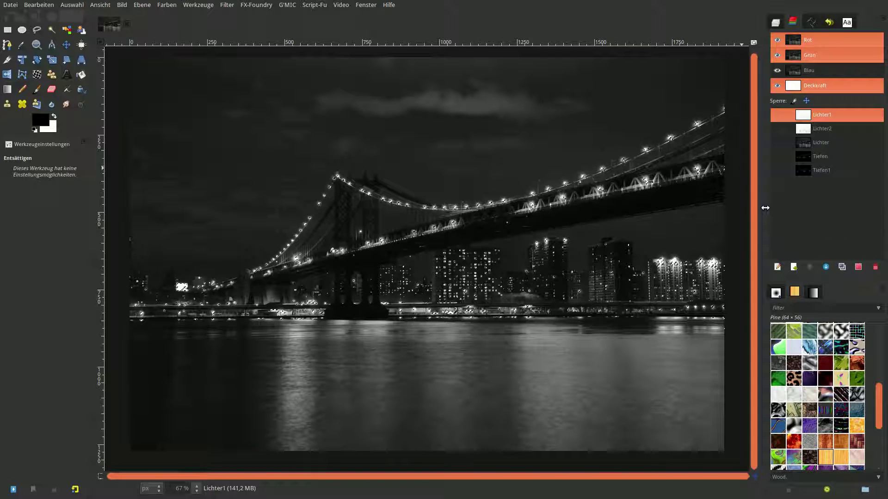
{"action": "left_click", "coordinate": [71, 6]}
{"action": "left_click", "coordinate": [96, 168]}
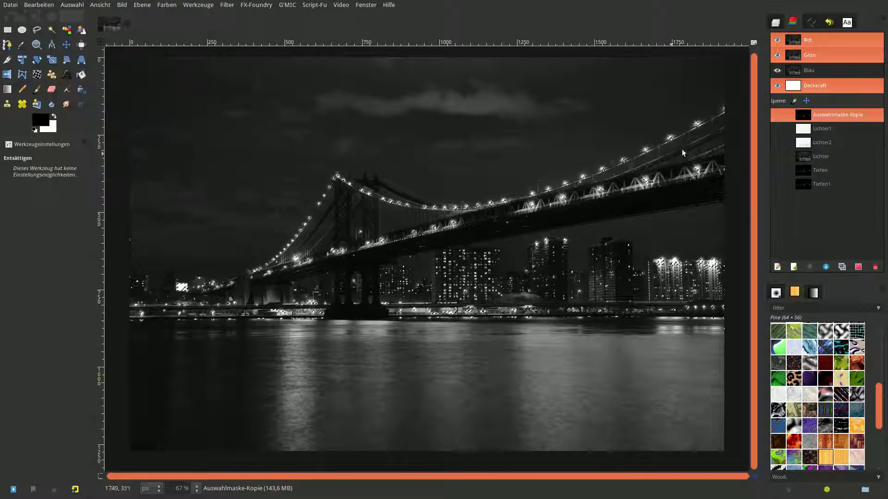
{"action": "double_click", "coordinate": [834, 115]}
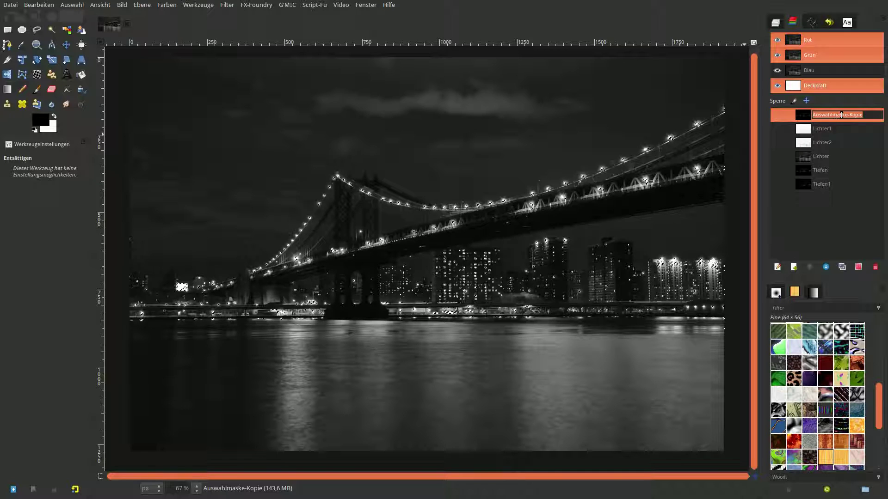
{"action": "type", "text": "Tiefen2"}
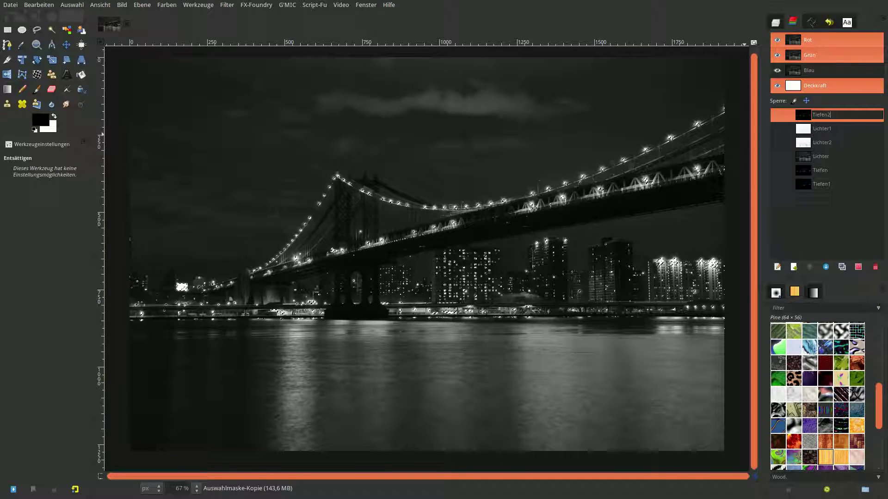
{"action": "key", "text": "Return"}
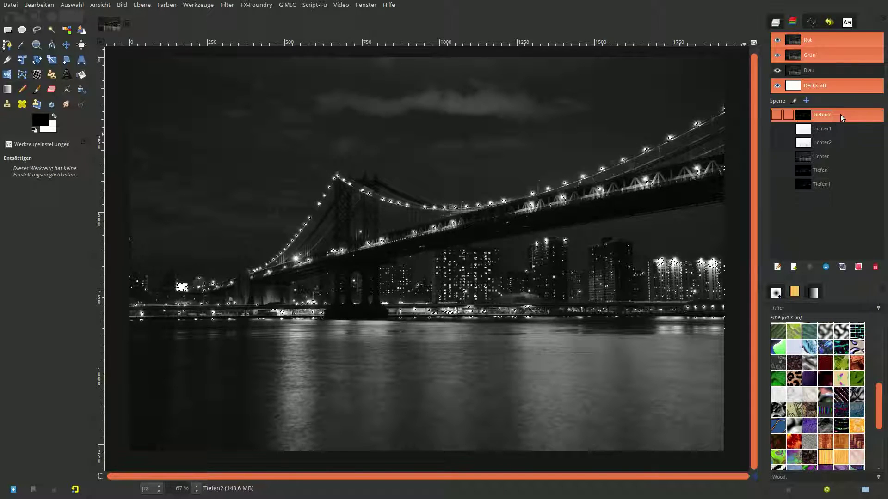
{"action": "mouse_move", "coordinate": [859, 115]}
{"action": "left_mouse_down"}
{"action": "mouse_move", "coordinate": [818, 194]}
{"action": "mouse_move", "coordinate": [808, 196]}
{"action": "left_mouse_up"}
{"action": "left_click", "coordinate": [64, 6]}
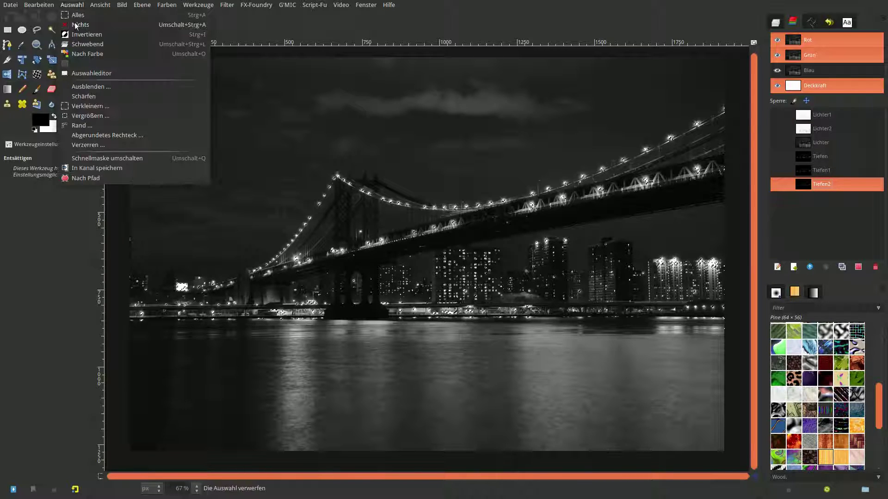
Step: Load the Lichter channel as a selection and intersect it with Lichter1
{"action": "left_click", "coordinate": [805, 143]}
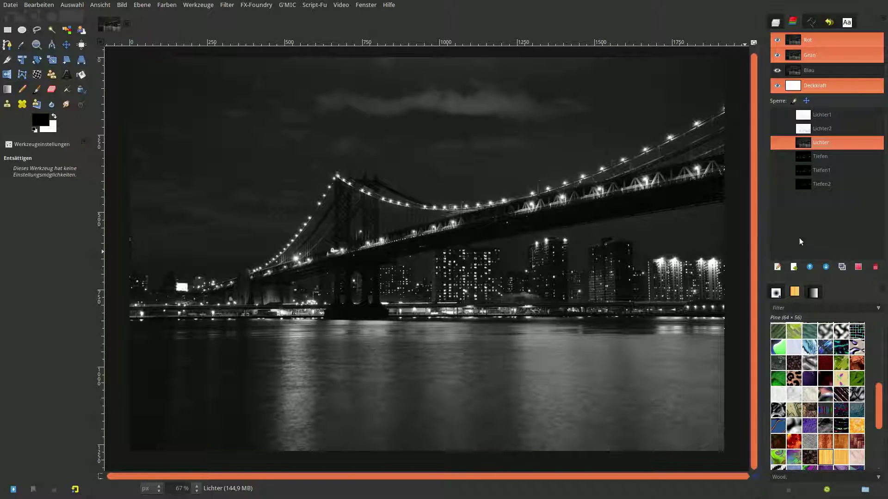
{"action": "right_click", "coordinate": [808, 142]}
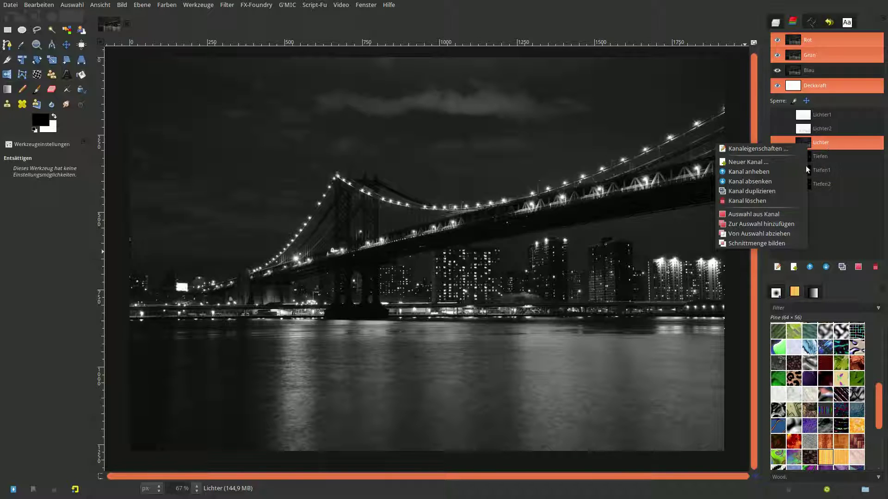
{"action": "left_click", "coordinate": [775, 213]}
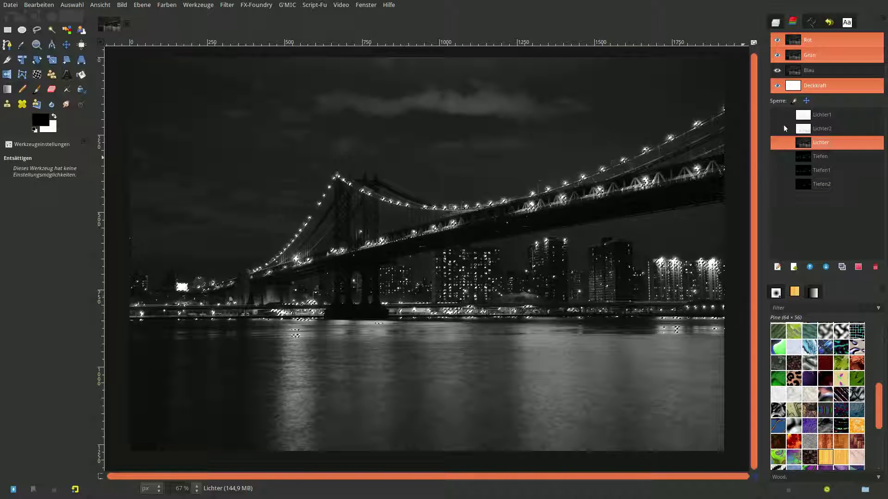
{"action": "right_click", "coordinate": [801, 119]}
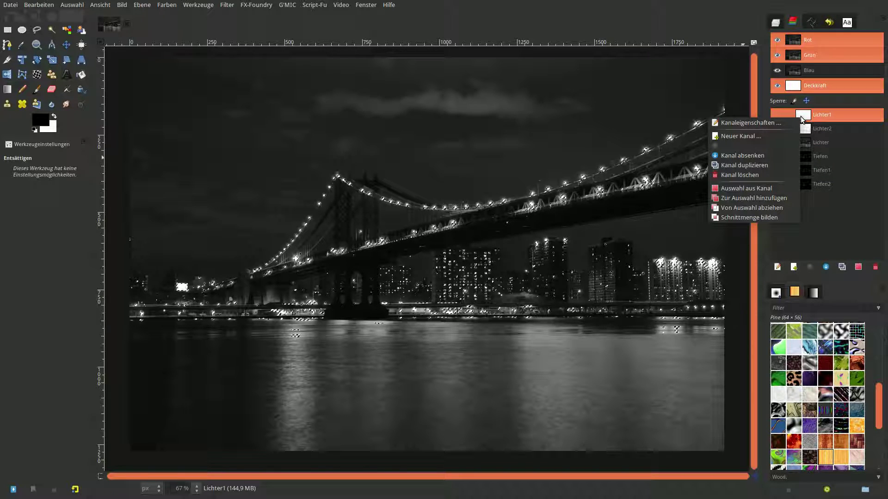
{"action": "left_click", "coordinate": [769, 218]}
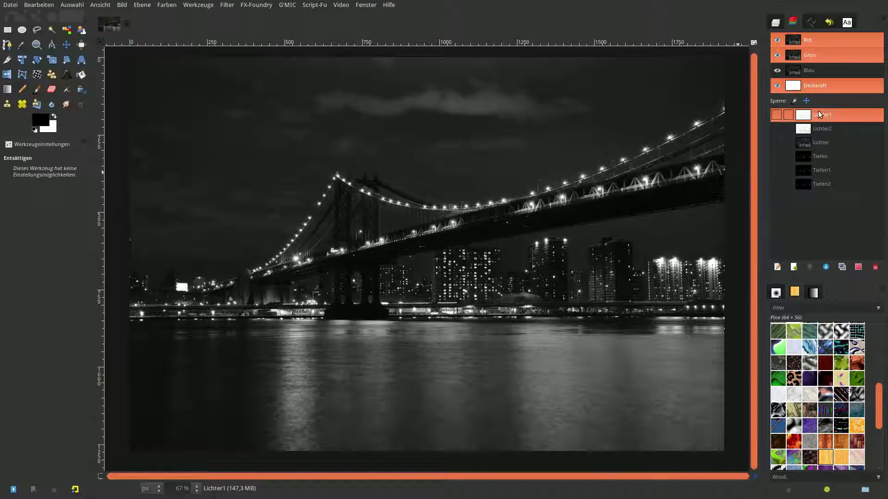
Step: Save the selection as channel Mitten and place it between Lichter and Tiefen
{"action": "left_click", "coordinate": [72, 4]}
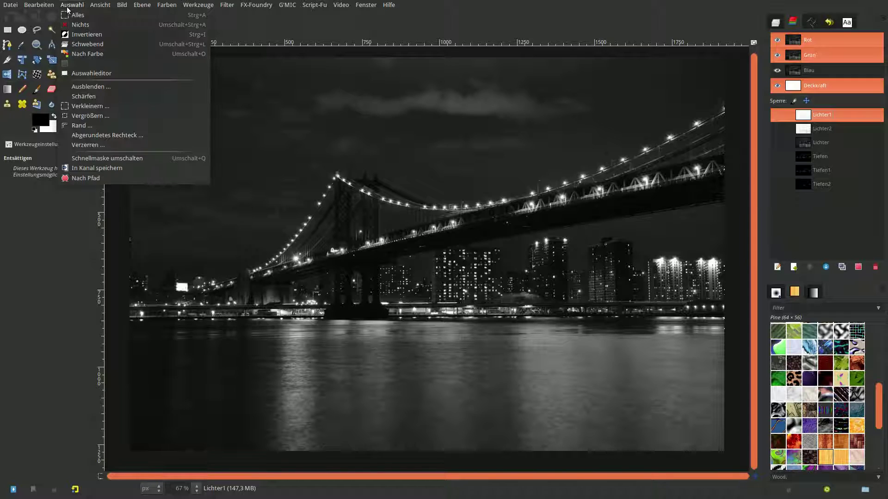
{"action": "left_click", "coordinate": [100, 170]}
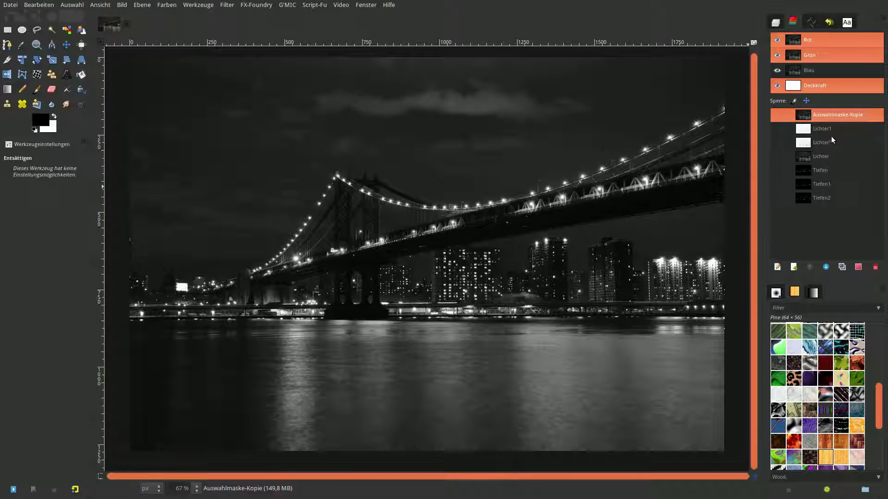
{"action": "double_click", "coordinate": [839, 117]}
{"action": "type", "text": "Mitten"}
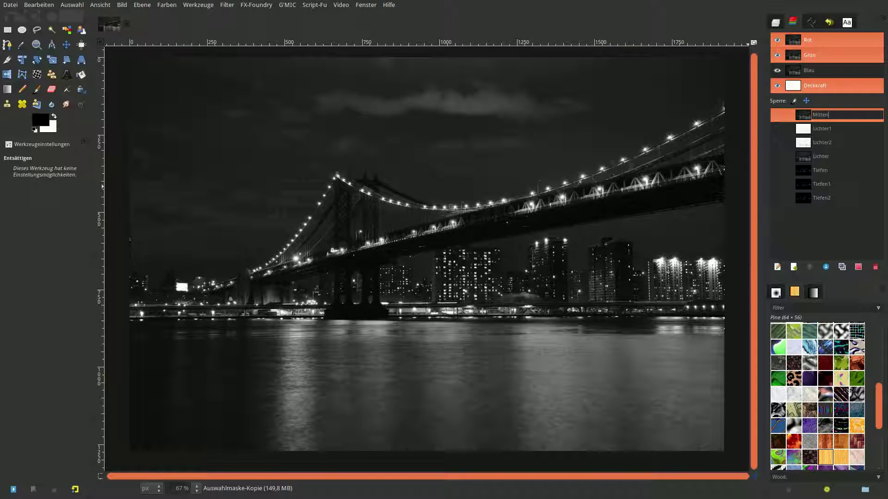
{"action": "key", "text": "Return"}
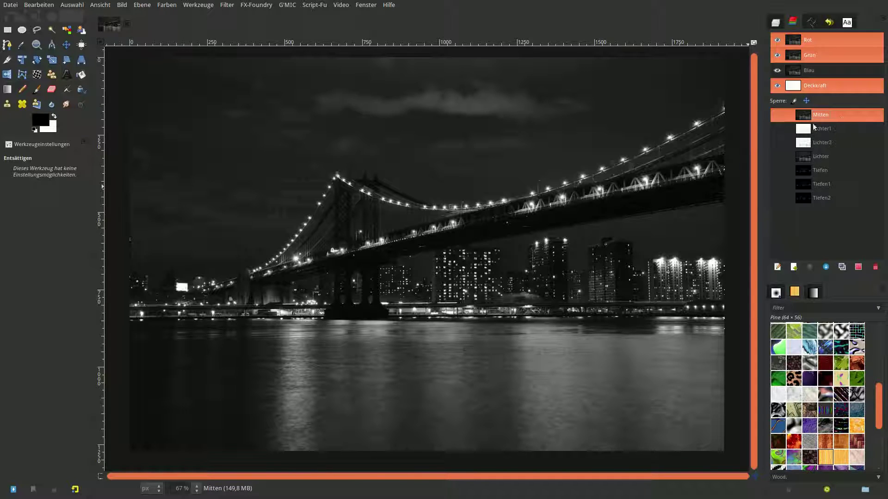
{"action": "left_click_drag", "start_coordinate": [803, 119], "coordinate": [807, 167]}
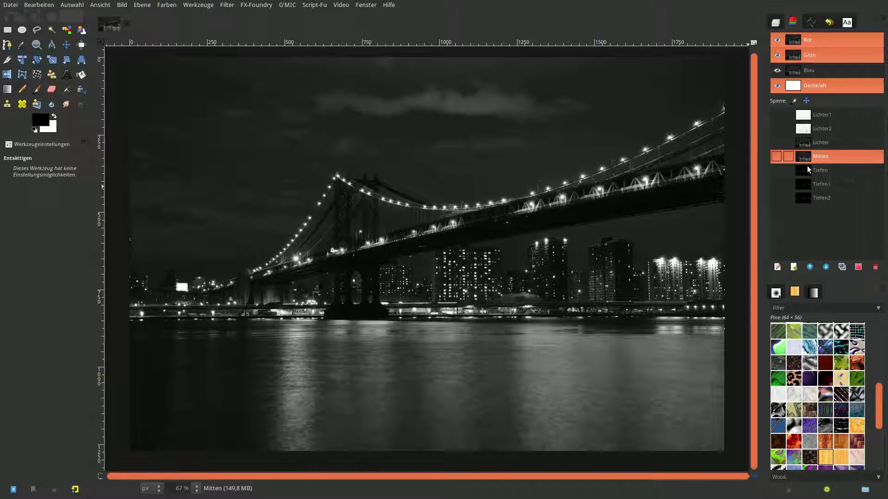
{"action": "left_click", "coordinate": [806, 145]}
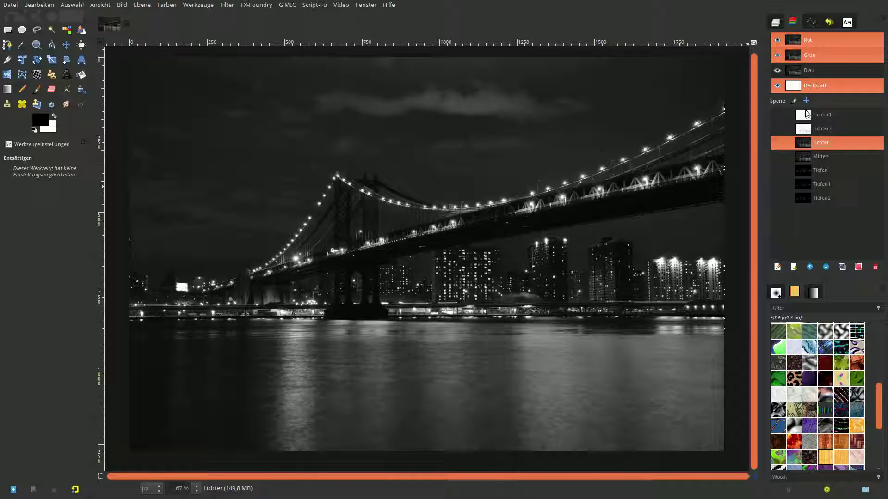
Step: Move Lichter1 below Lichter2 and shift Tiefen2 to the bottom of the channel list
{"action": "left_click", "coordinate": [805, 116]}
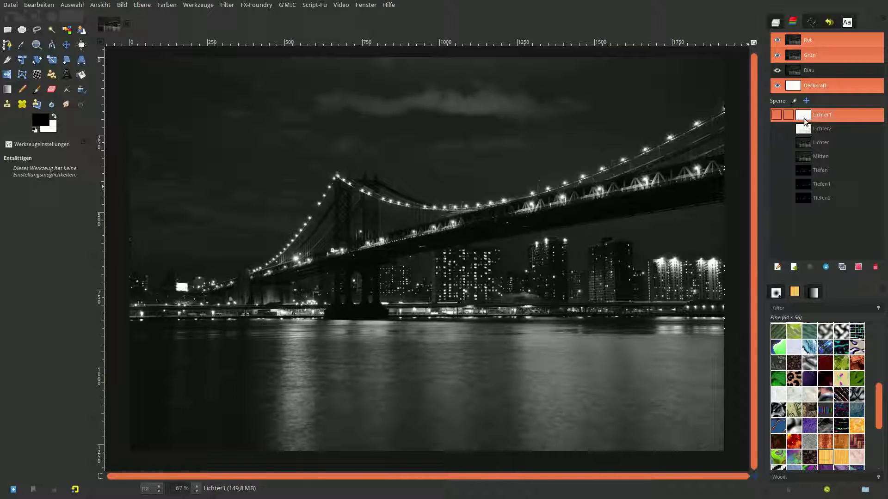
{"action": "left_click_drag", "start_coordinate": [804, 117], "coordinate": [805, 129]}
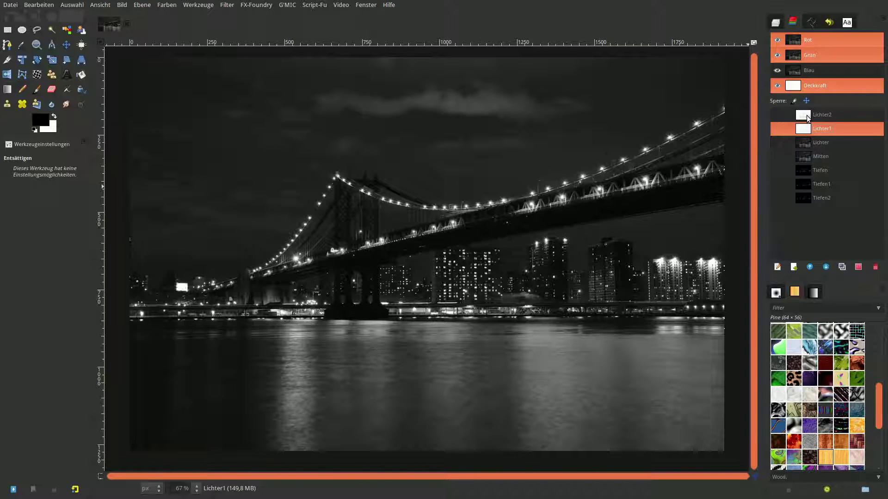
{"action": "left_click", "coordinate": [805, 141]}
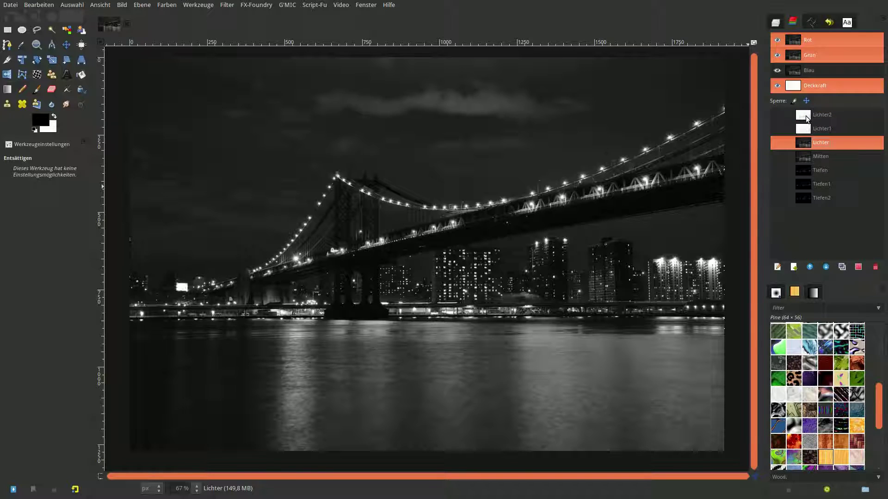
{"action": "left_click_drag", "start_coordinate": [805, 170], "coordinate": [805, 199]}
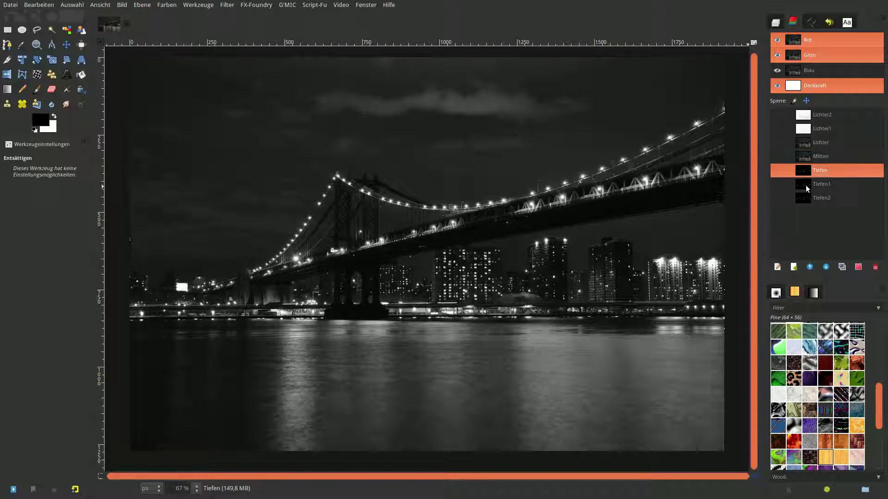
{"action": "left_click", "coordinate": [806, 156]}
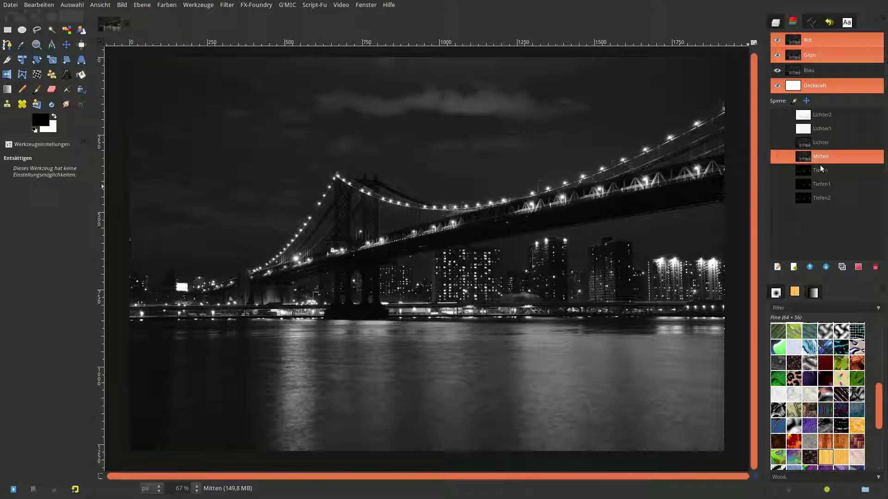
Step: Delete the Temporär layer and rename Hintergrund-Kopie to Tiefen
{"action": "left_click", "coordinate": [776, 23]}
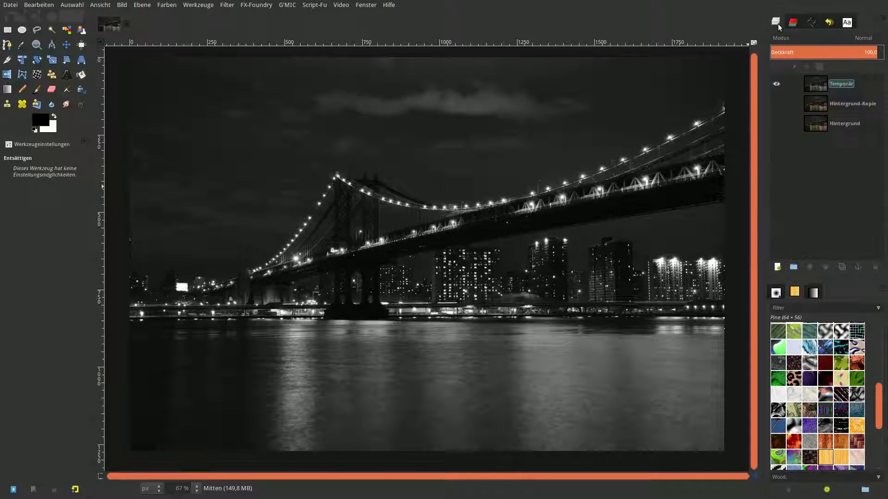
{"action": "right_click", "coordinate": [816, 87]}
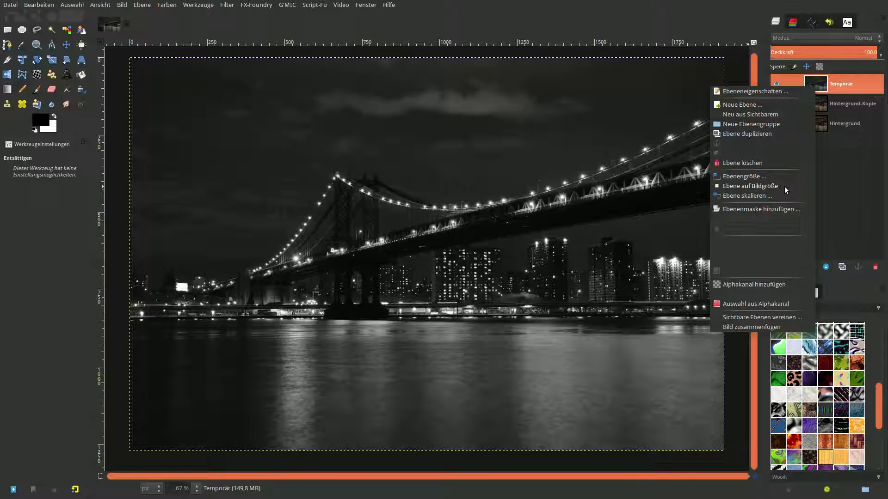
{"action": "left_click", "coordinate": [771, 163]}
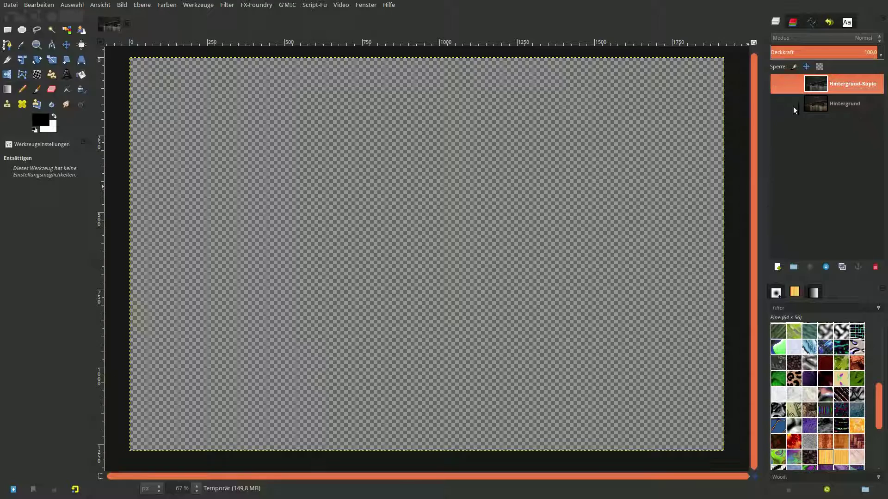
{"action": "double_click", "coordinate": [849, 88]}
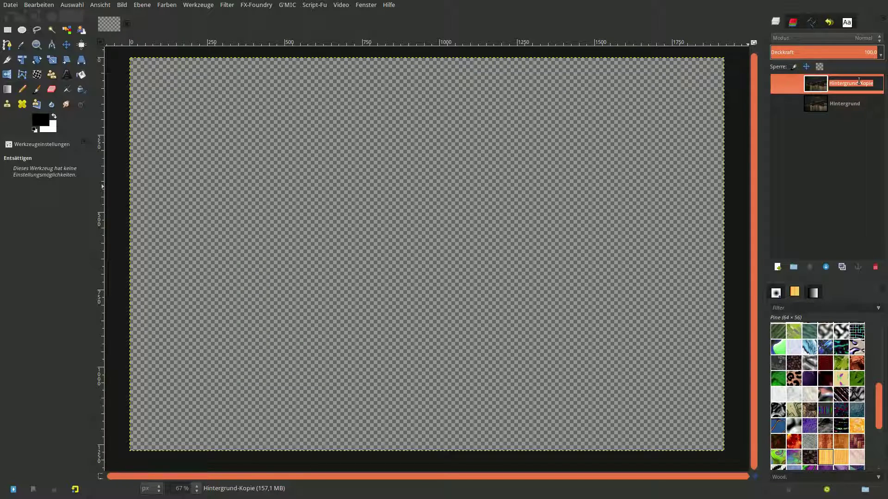
{"action": "type", "text": "efen"}
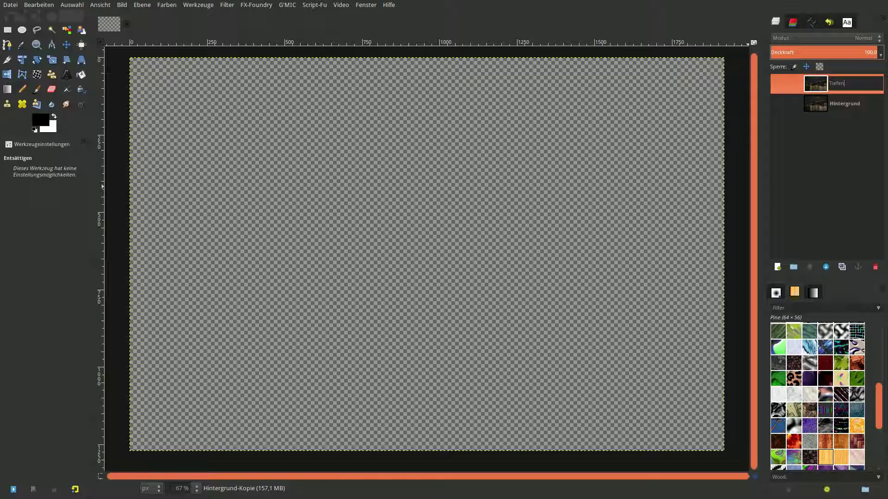
{"action": "key", "text": "Return"}
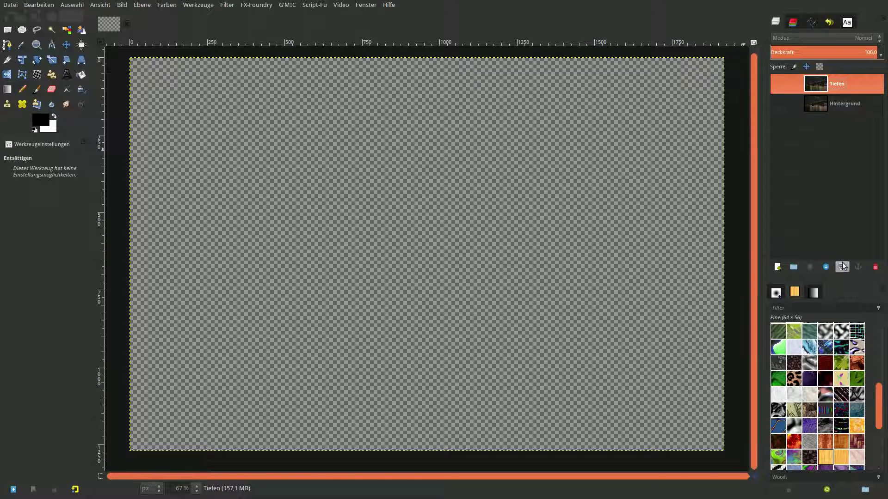
Step: Duplicate the Tiefen layer and rename the copy to Lichter
{"action": "left_click", "coordinate": [842, 266]}
{"action": "double_click", "coordinate": [842, 85]}
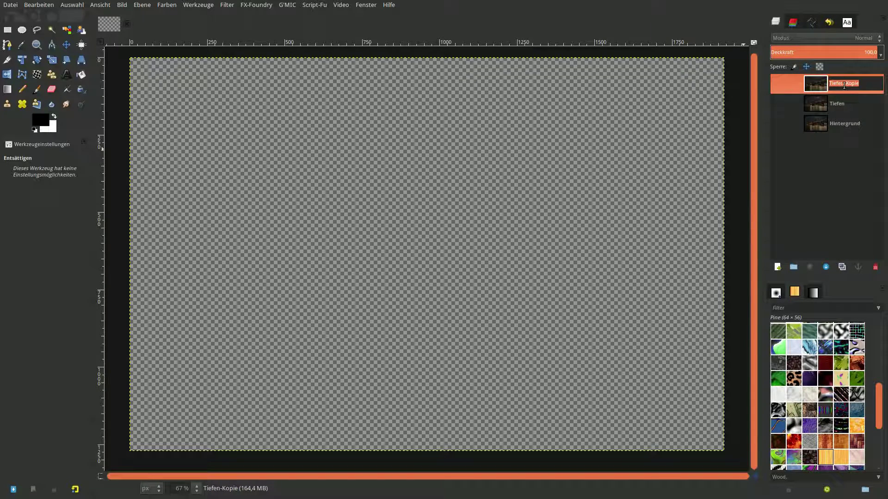
{"action": "type", "text": "Lichter"}
{"action": "key", "text": "Return"}
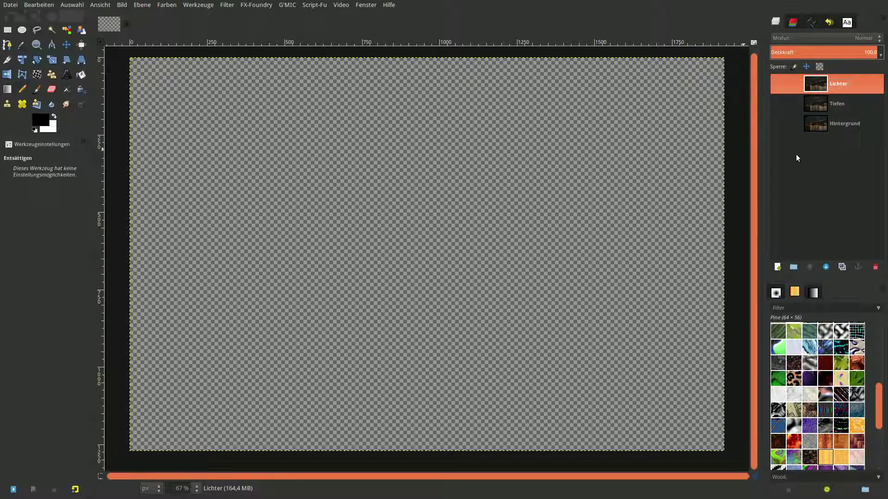
Step: Duplicate Hintergrund, show the copy and Tiefen, hide Lichter, and select Tiefen
{"action": "left_click", "coordinate": [819, 126]}
{"action": "left_click", "coordinate": [842, 267]}
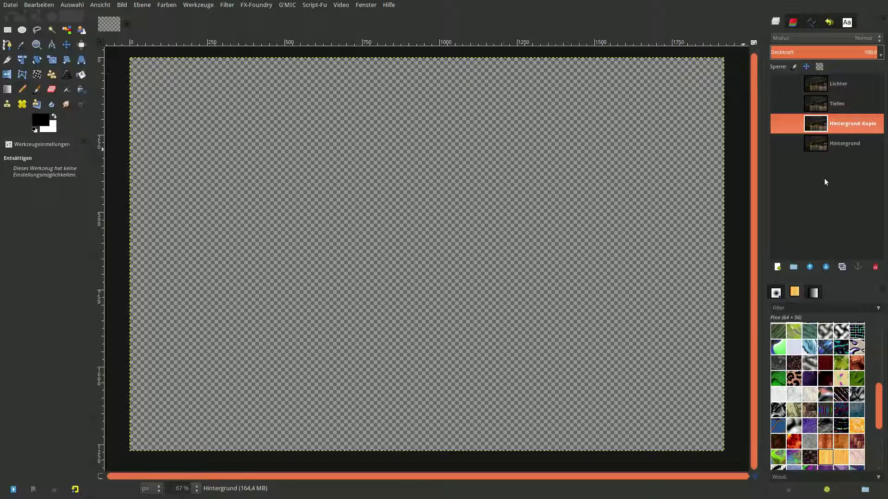
{"action": "left_click_drag", "start_coordinate": [778, 125], "coordinate": [776, 111]}
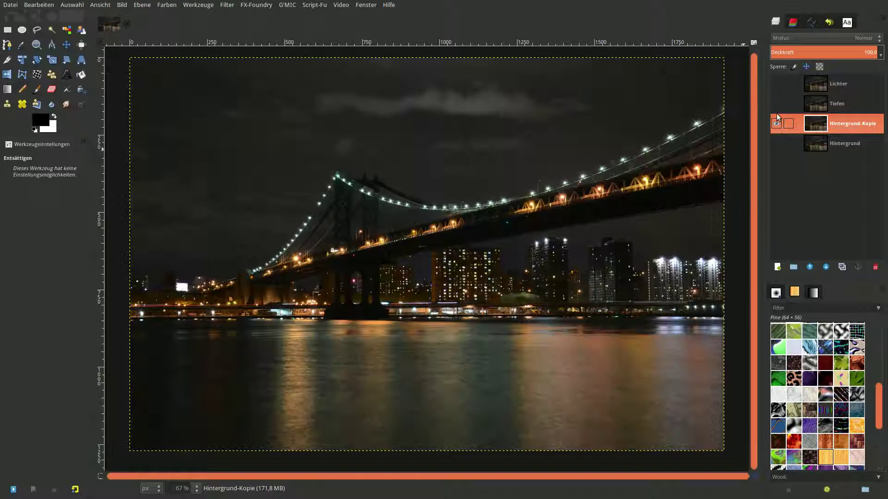
{"action": "left_click", "coordinate": [824, 86]}
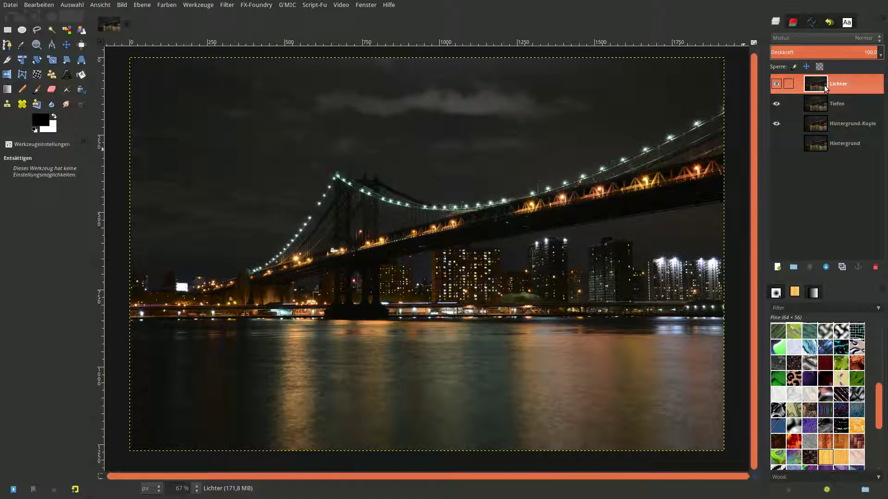
{"action": "left_click", "coordinate": [776, 85]}
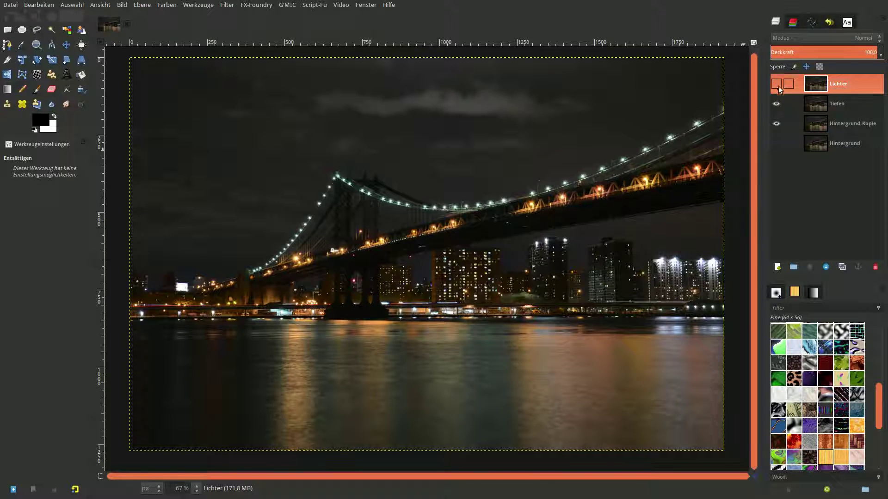
{"action": "left_click", "coordinate": [815, 104]}
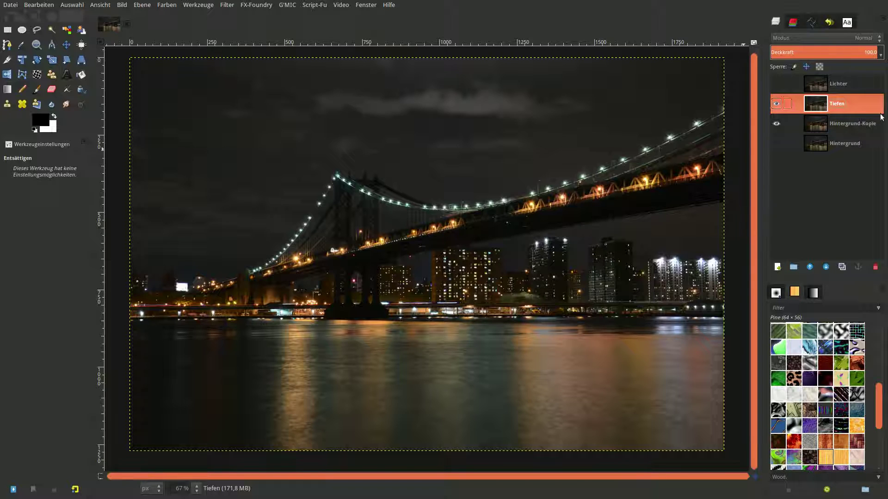
Step: Add a channel-based layer mask to Tiefen using the saved Tiefen channel
{"action": "right_click", "coordinate": [842, 106]}
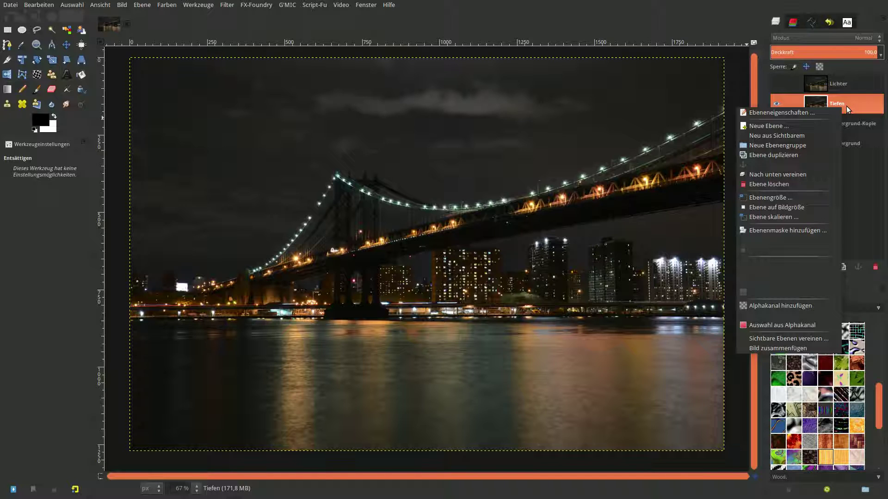
{"action": "left_click", "coordinate": [774, 227]}
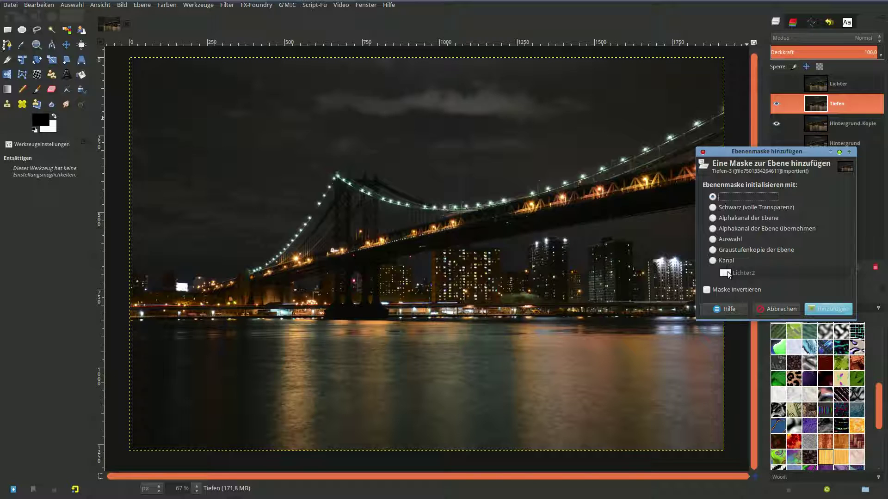
{"action": "left_click", "coordinate": [748, 272]}
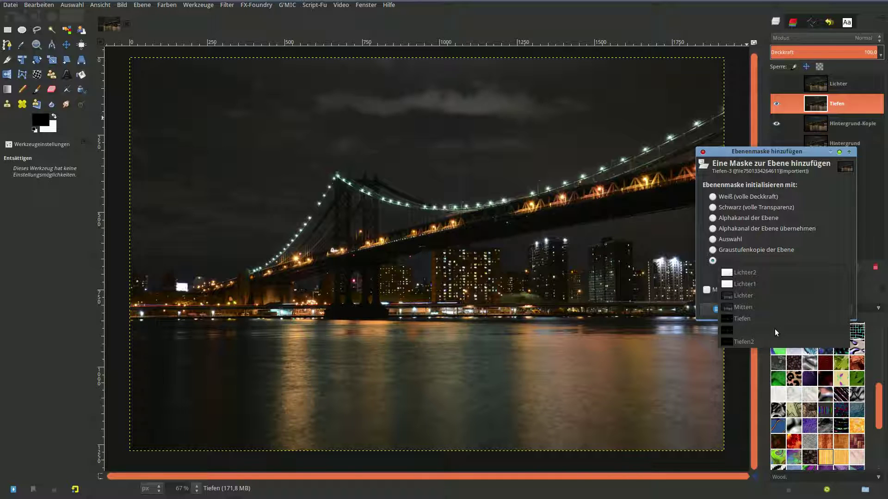
{"action": "left_click", "coordinate": [775, 329]}
{"action": "left_click", "coordinate": [756, 273]}
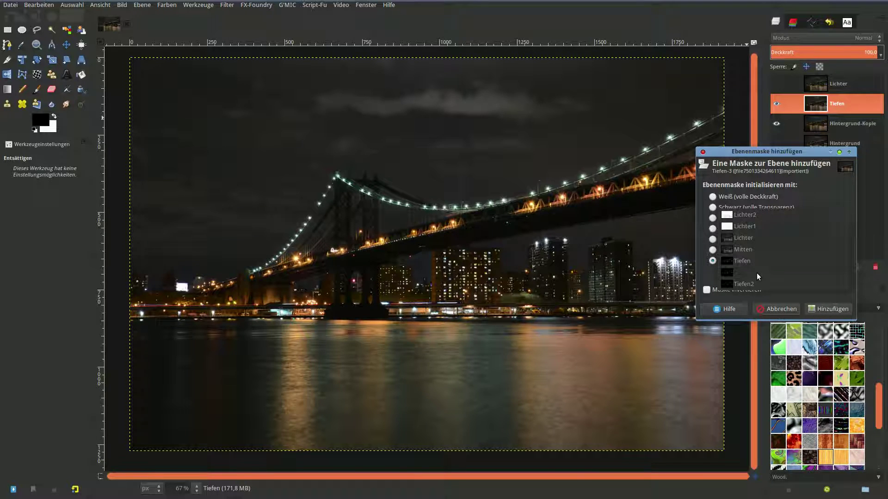
{"action": "left_click", "coordinate": [757, 273]}
{"action": "left_click", "coordinate": [823, 308]}
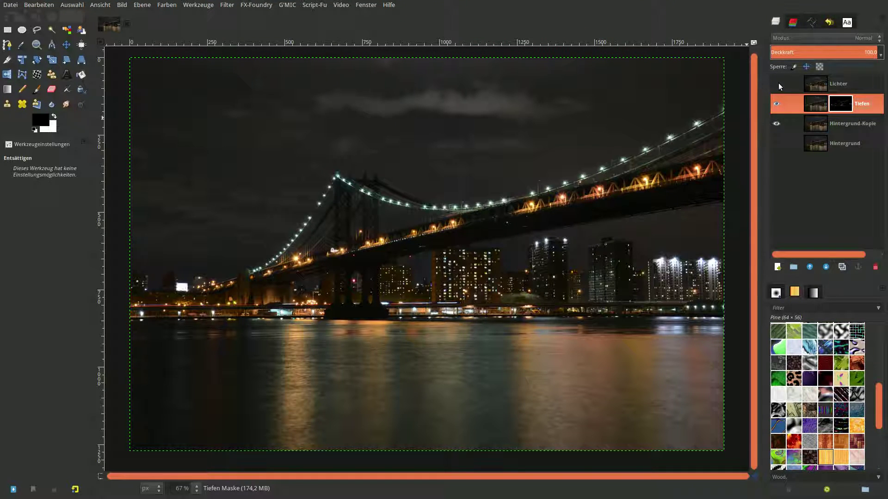
Step: Show Lichter and add a layer mask initialised from the Lichter1 channel
{"action": "mouse_move", "coordinate": [820, 109]}
{"action": "left_click", "coordinate": [776, 84]}
{"action": "left_click", "coordinate": [837, 86]}
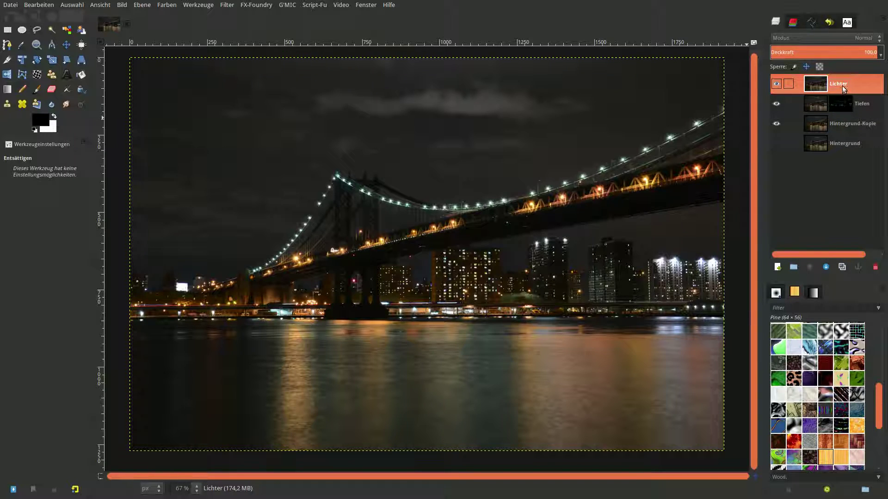
{"action": "right_click", "coordinate": [842, 84]}
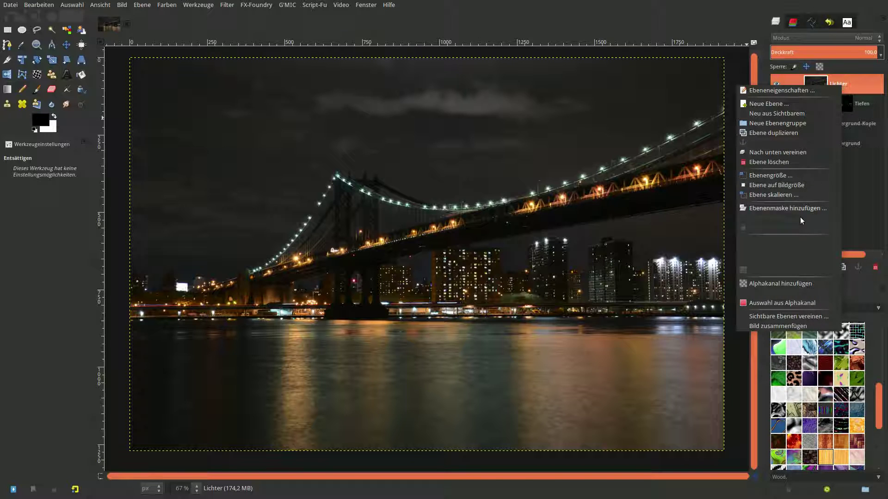
{"action": "left_click", "coordinate": [784, 209]}
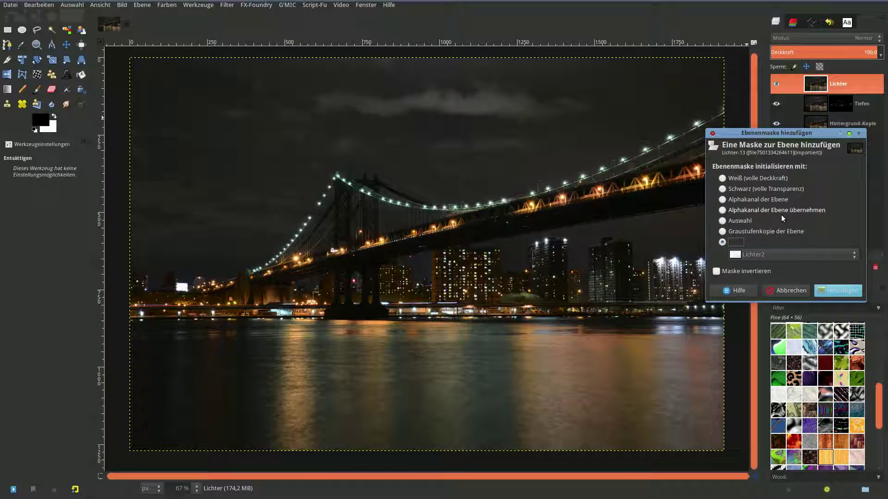
{"action": "left_click", "coordinate": [756, 253]}
{"action": "left_click", "coordinate": [765, 265]}
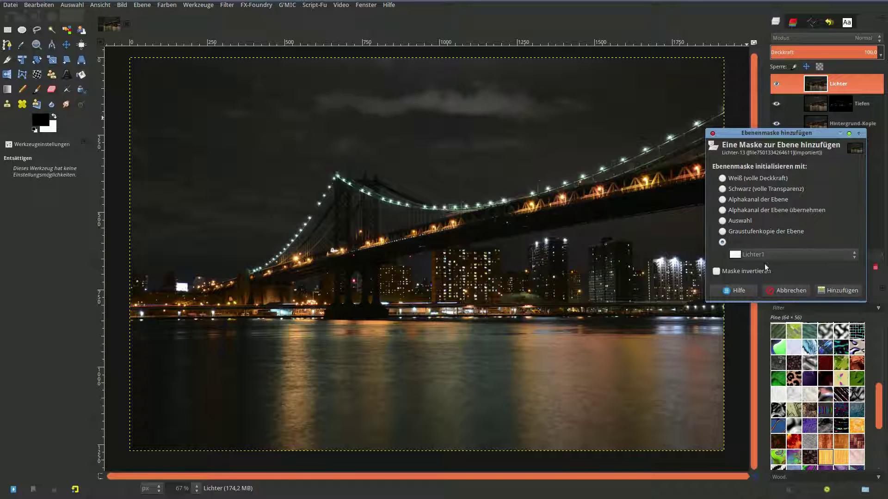
{"action": "left_click", "coordinate": [830, 295]}
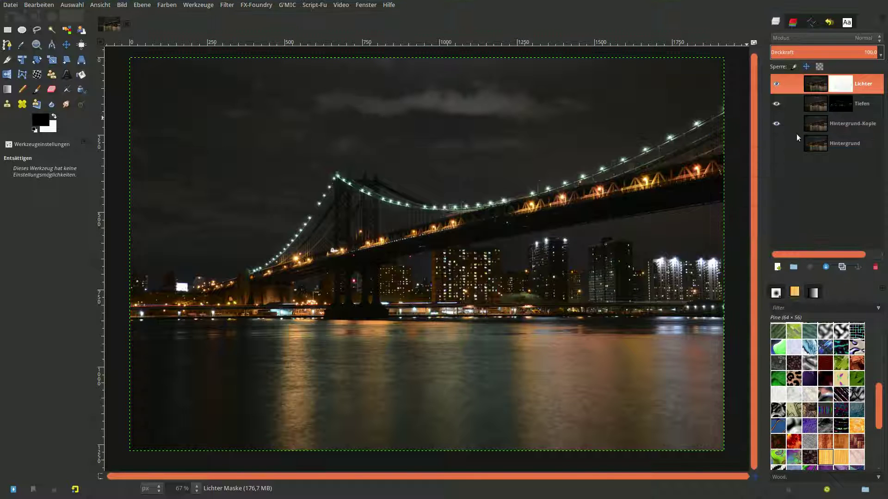
Step: Hide Lichter and the background copy, leaving Tiefen active
{"action": "left_click", "coordinate": [776, 84]}
{"action": "left_click", "coordinate": [776, 123]}
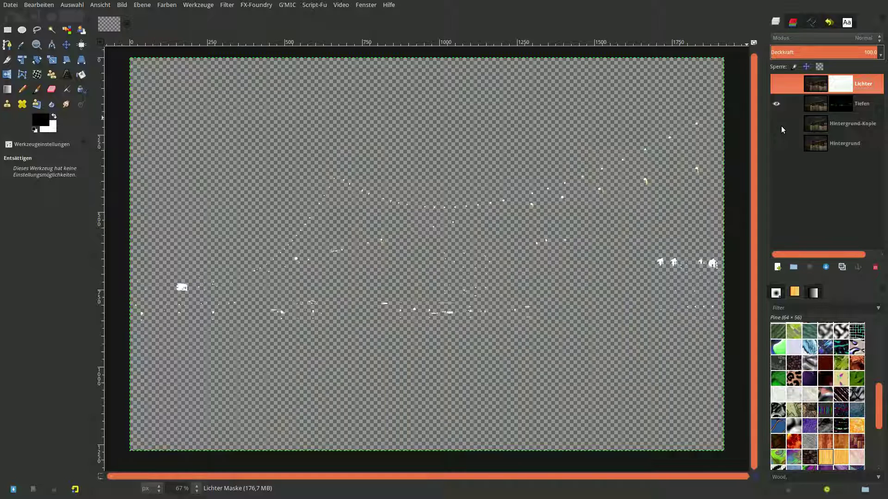
{"action": "left_click", "coordinate": [820, 105]}
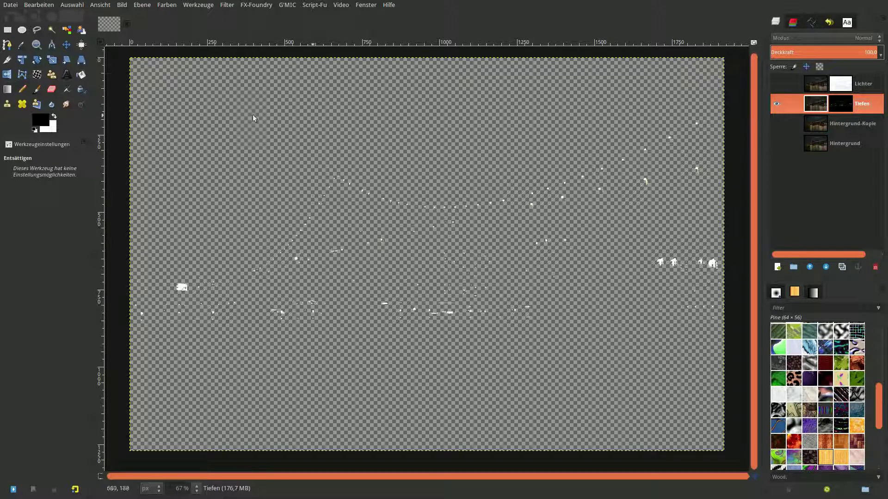
Step: Colorize Tiefen white with hue 360, saturation 100 and lightness 100
{"action": "left_click", "coordinate": [161, 6]}
{"action": "left_click", "coordinate": [175, 40]}
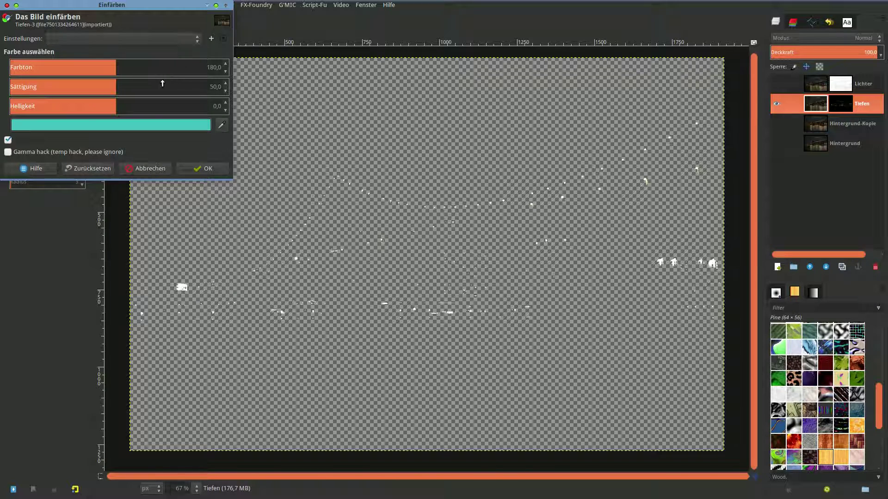
{"action": "left_click", "coordinate": [777, 123]}
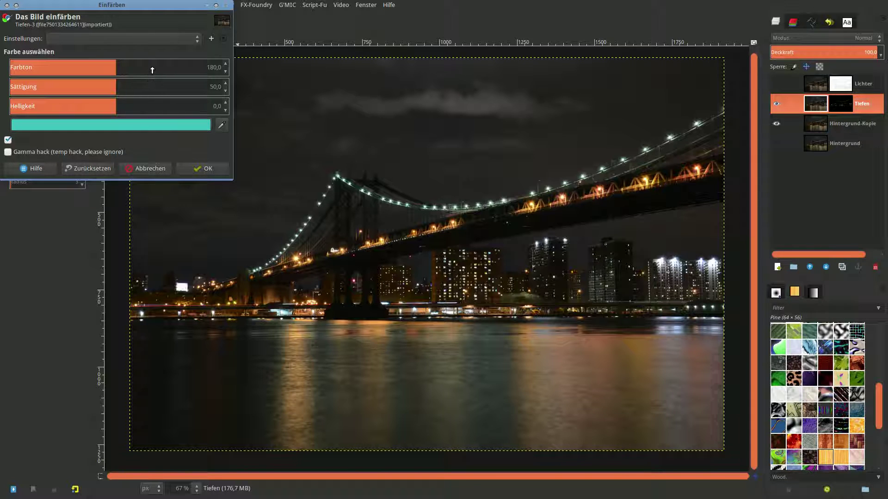
{"action": "left_click_drag", "start_coordinate": [153, 69], "coordinate": [225, 74]}
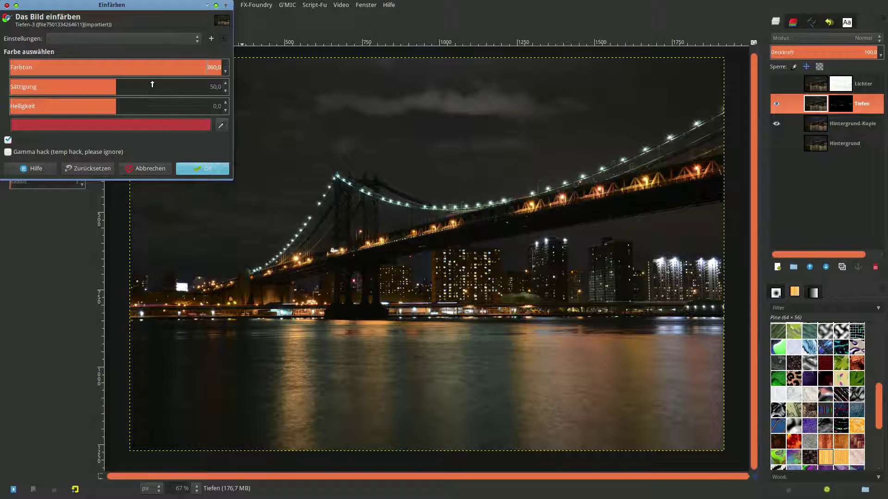
{"action": "left_click_drag", "start_coordinate": [151, 85], "coordinate": [210, 87]}
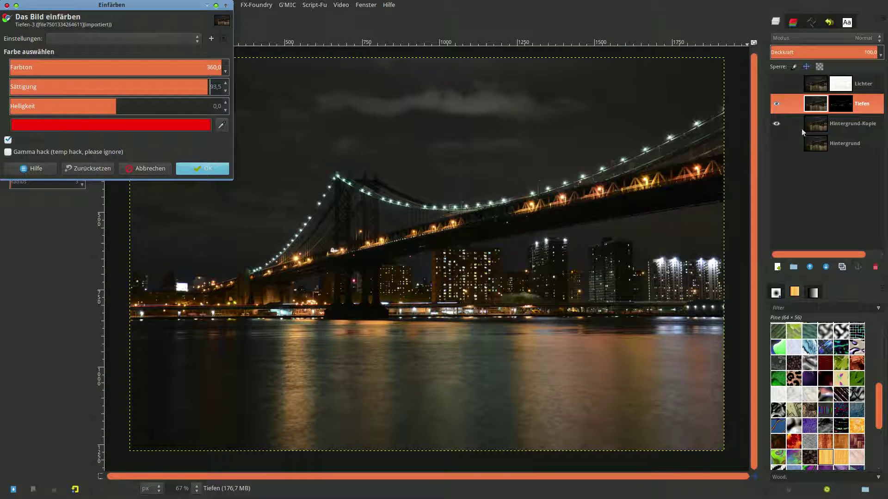
{"action": "mouse_move", "coordinate": [166, 113]}
{"action": "left_mouse_down"}
{"action": "mouse_move", "coordinate": [227, 111]}
{"action": "mouse_move", "coordinate": [252, 96]}
{"action": "left_mouse_up"}
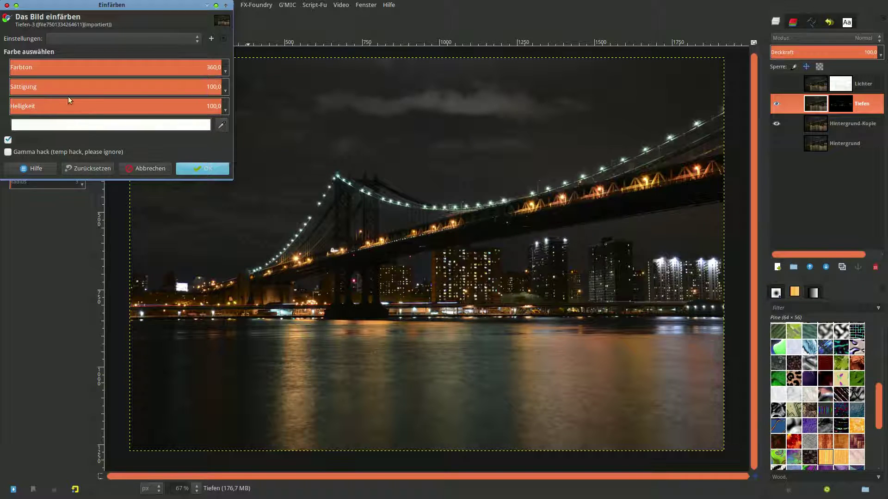
{"action": "left_click", "coordinate": [205, 170]}
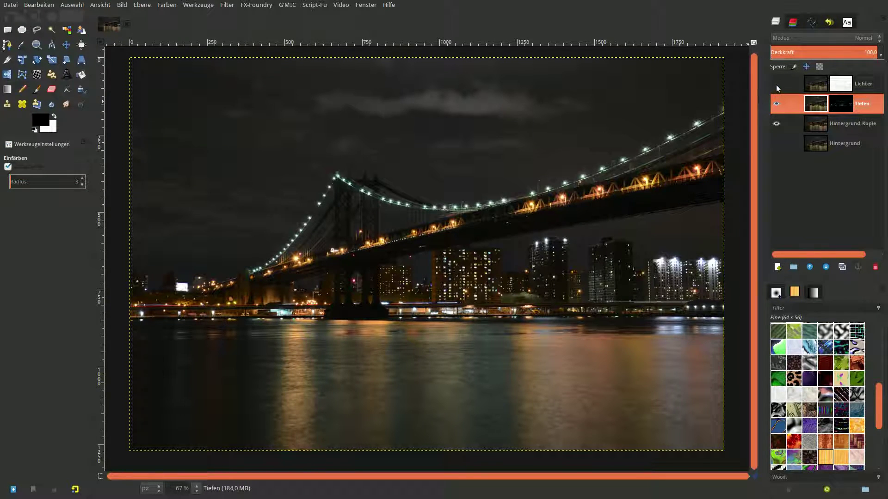
Step: Select Lichter and toggle Tiefen and Hintergrund-Kopie off and back on to compare
{"action": "left_click", "coordinate": [817, 88]}
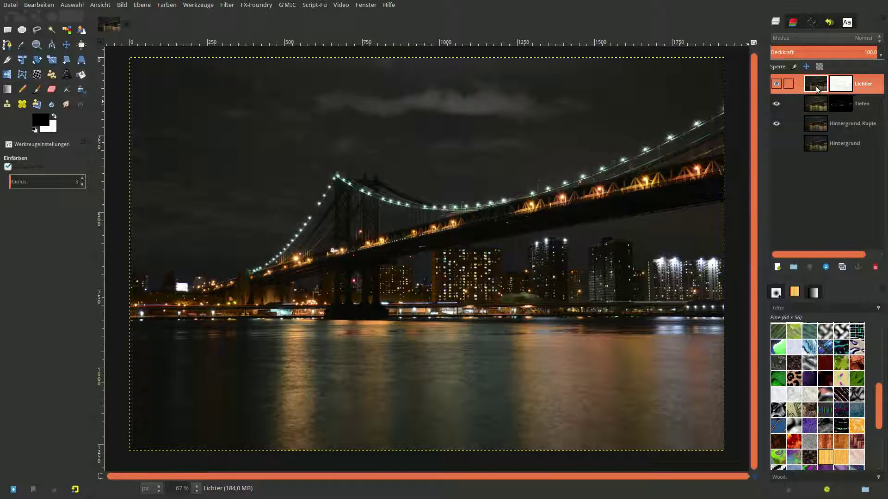
{"action": "left_click", "coordinate": [776, 103]}
{"action": "left_click", "coordinate": [776, 123]}
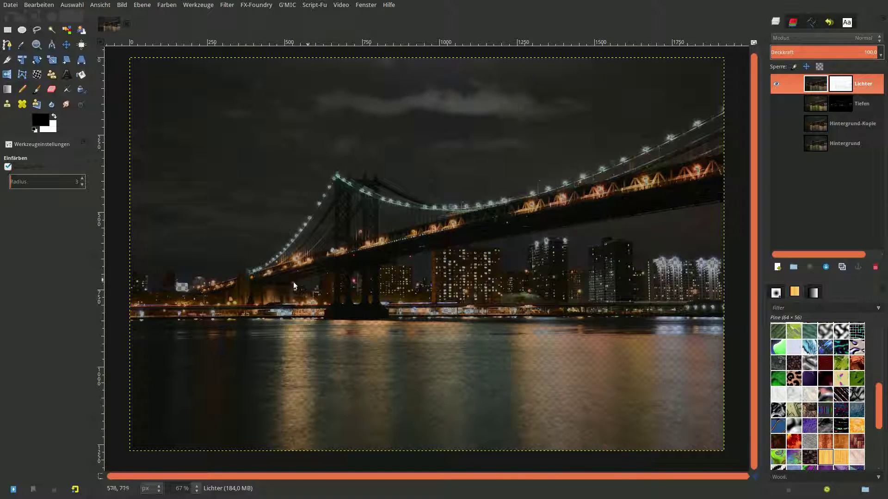
{"action": "left_click", "coordinate": [777, 103]}
{"action": "left_click", "coordinate": [781, 123]}
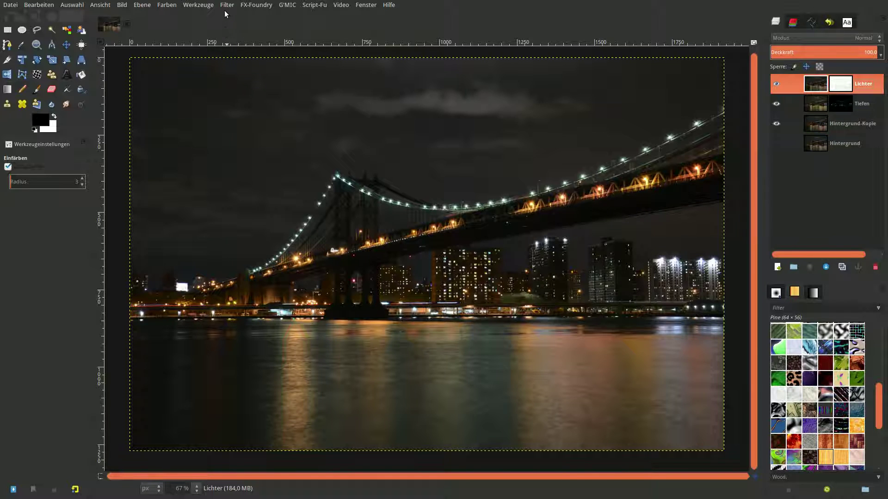
Step: Launch G'MIC, enlarge its preview, and choose Colors > Color grading
{"action": "left_click", "coordinate": [288, 5]}
{"action": "left_click", "coordinate": [296, 17]}
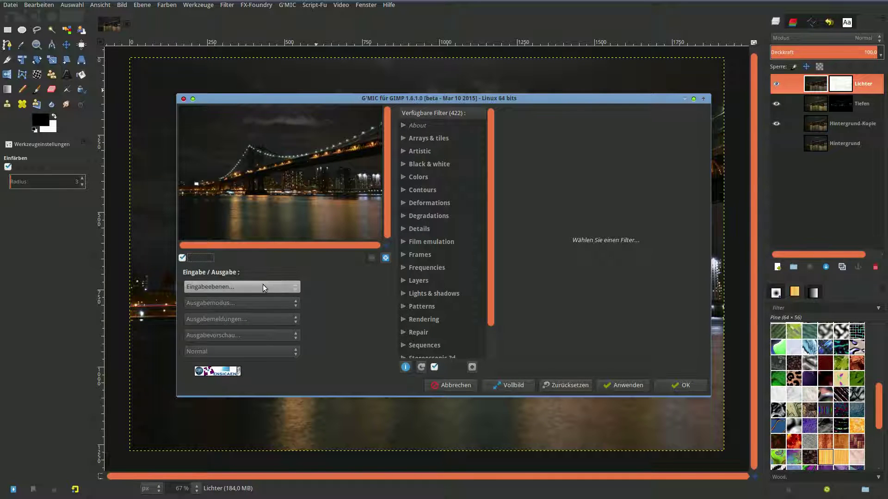
{"action": "left_click", "coordinate": [242, 354]}
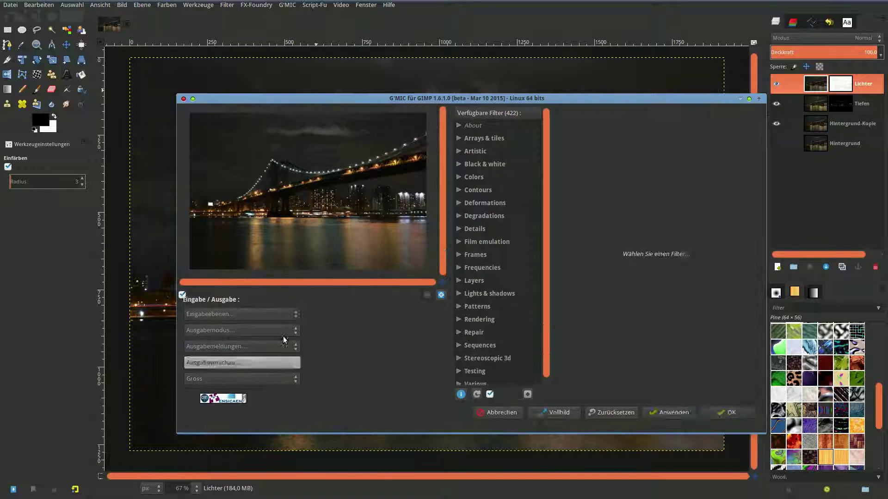
{"action": "left_click_drag", "start_coordinate": [564, 98], "coordinate": [513, 79]}
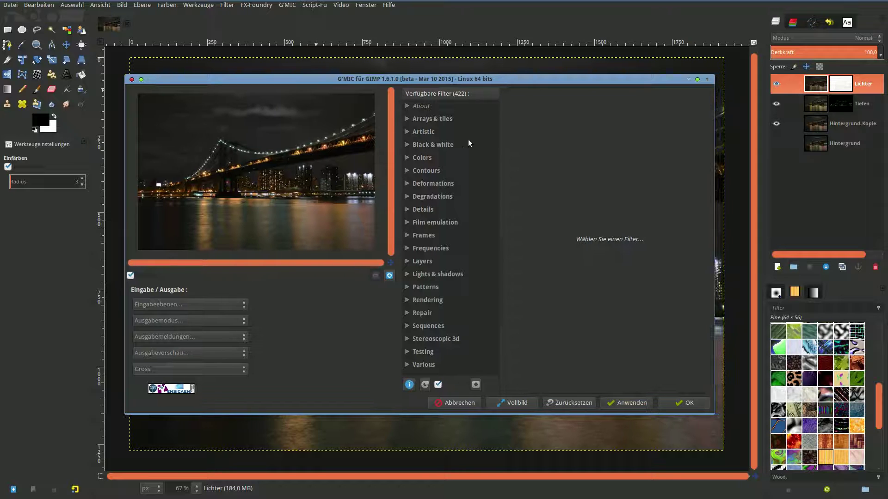
{"action": "left_click", "coordinate": [407, 158]}
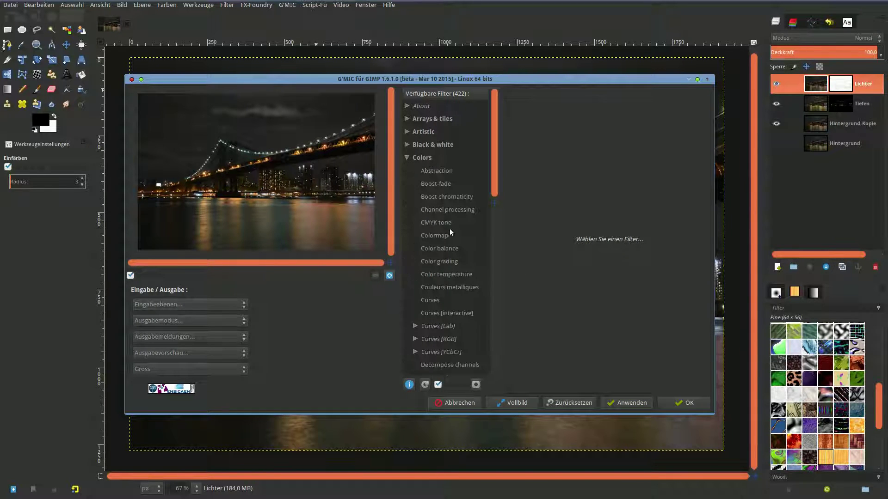
{"action": "left_click", "coordinate": [449, 262]}
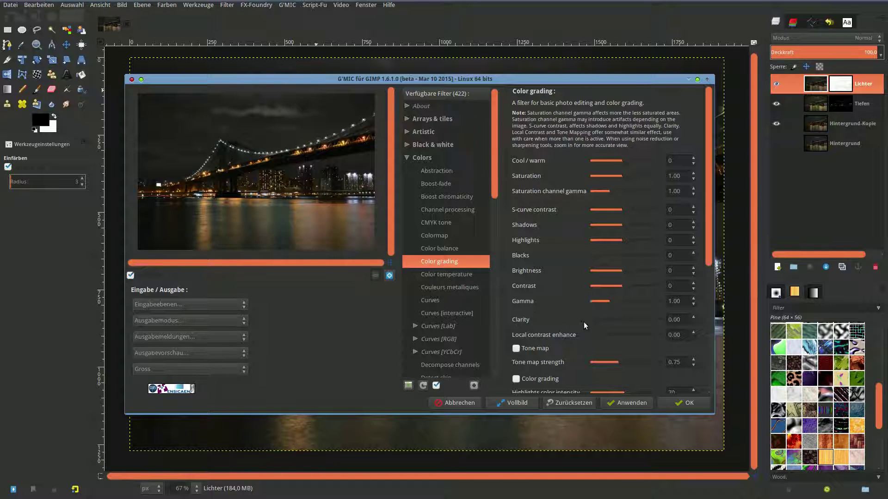
Step: Raise Clarity and Gamma to 1.16 and set Blacks to 15
{"action": "left_click_drag", "start_coordinate": [593, 320], "coordinate": [632, 321]}
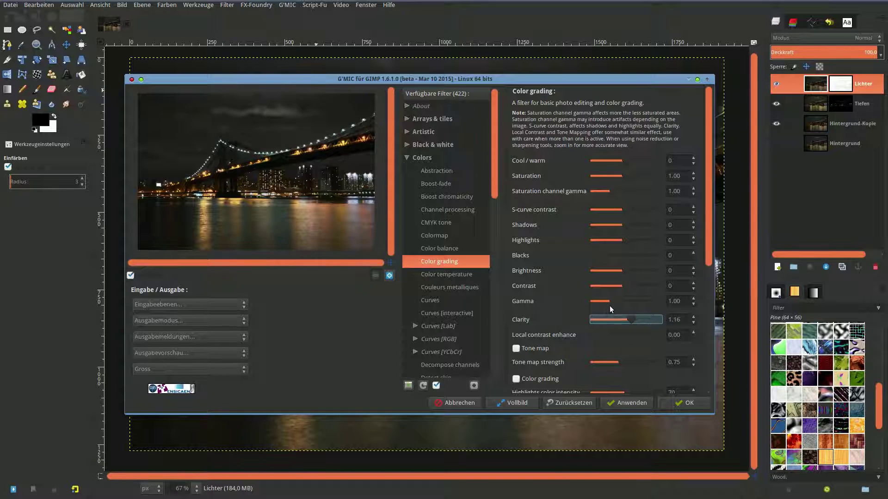
{"action": "left_click_drag", "start_coordinate": [614, 302], "coordinate": [617, 302]}
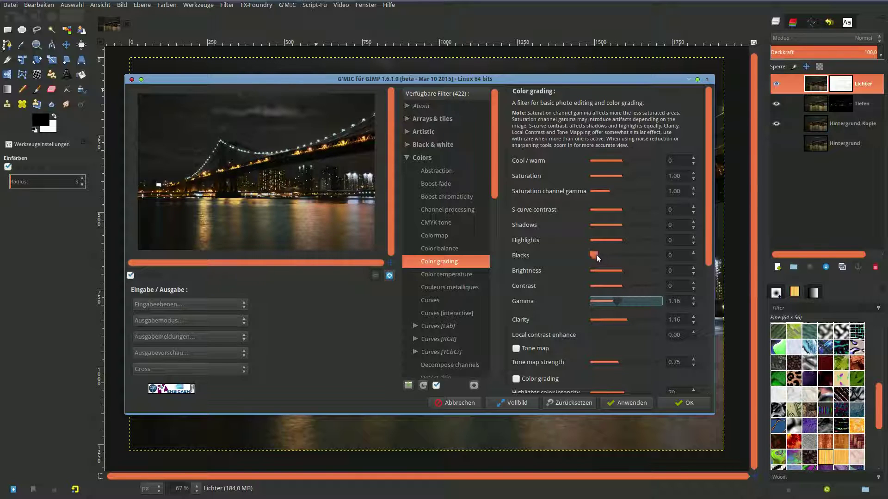
{"action": "left_click_drag", "start_coordinate": [596, 256], "coordinate": [661, 257]}
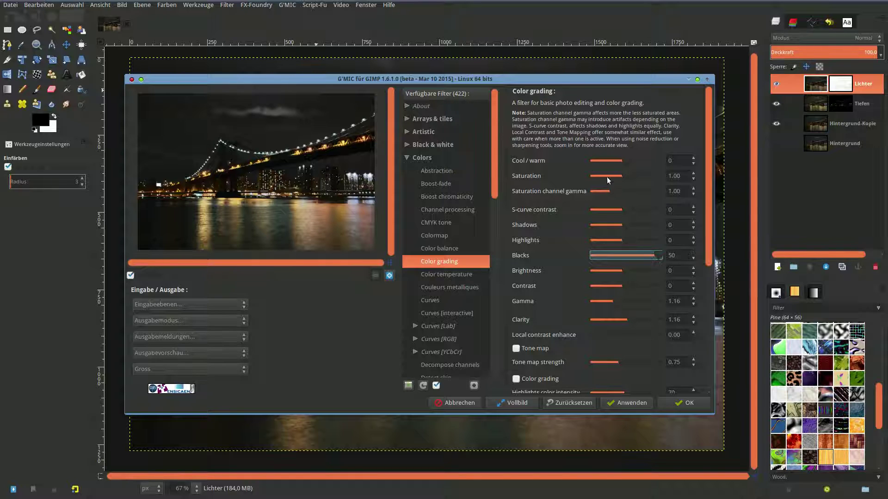
{"action": "double_click", "coordinate": [679, 256]}
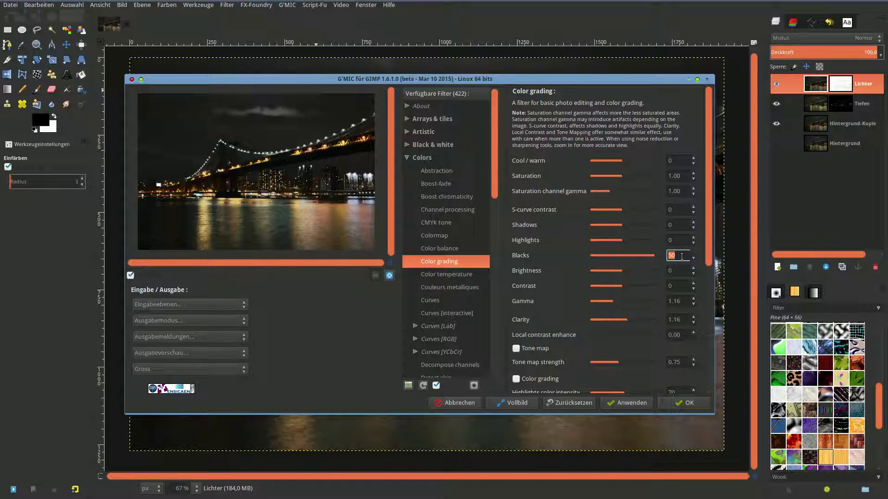
{"action": "type", "text": "15"}
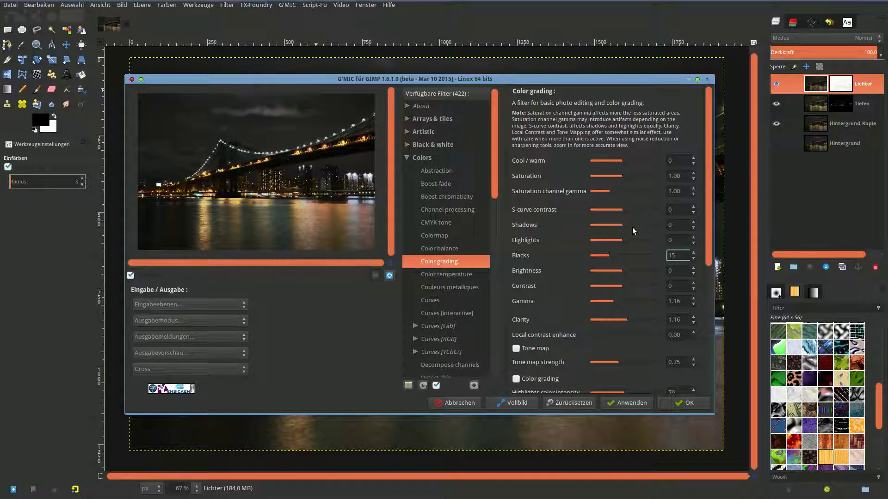
Step: Set Highlights 25, Shadows -23, tune saturation gamma, and S-curve contrast -13
{"action": "mouse_move", "coordinate": [625, 241]}
{"action": "left_mouse_down"}
{"action": "mouse_move", "coordinate": [618, 241]}
{"action": "mouse_move", "coordinate": [641, 241]}
{"action": "left_mouse_up"}
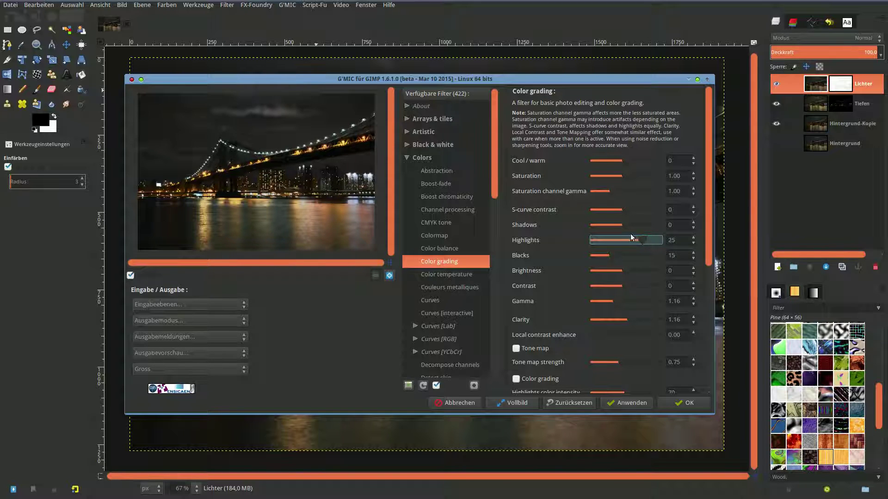
{"action": "left_click_drag", "start_coordinate": [623, 224], "coordinate": [609, 226]}
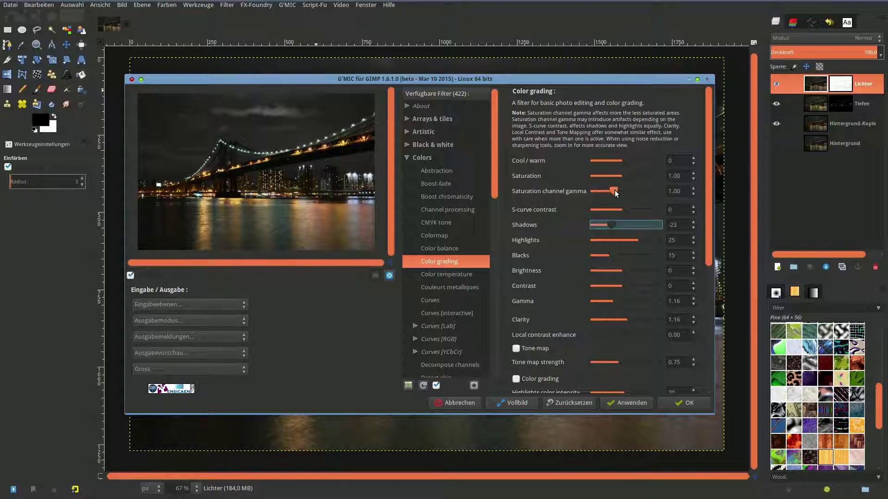
{"action": "left_click_drag", "start_coordinate": [612, 189], "coordinate": [614, 190]}
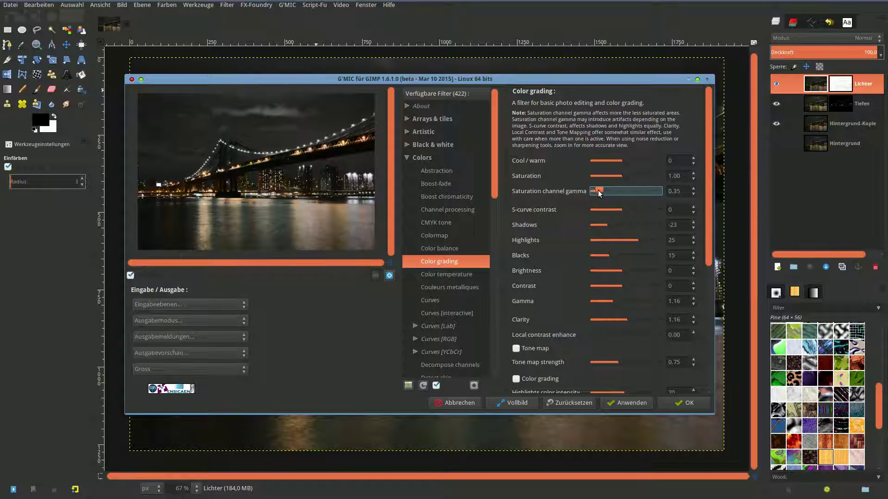
{"action": "left_click_drag", "start_coordinate": [598, 190], "coordinate": [647, 195]}
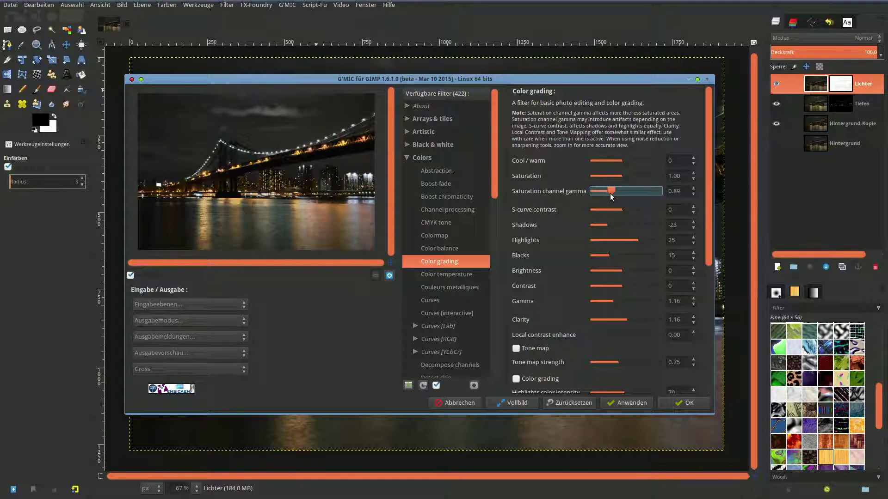
{"action": "left_click_drag", "start_coordinate": [621, 212], "coordinate": [611, 210]}
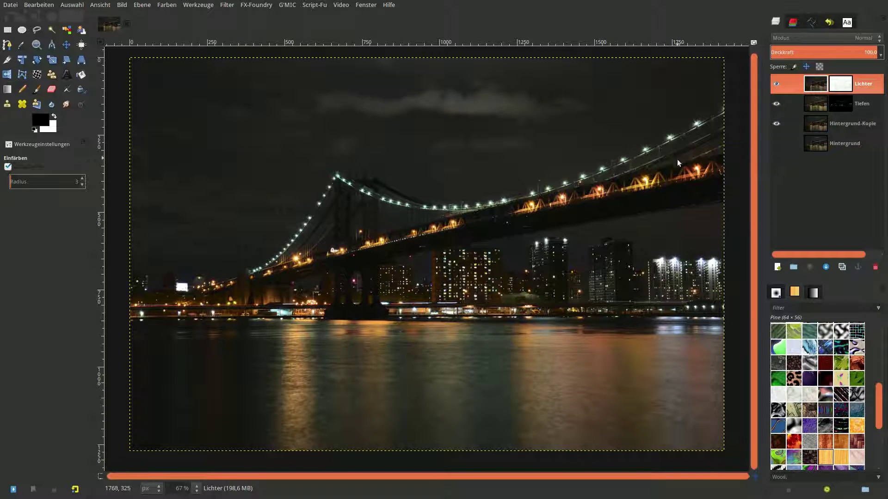
Step: Make Hintergrund-Kopie the active layer and duplicate it
{"action": "left_click", "coordinate": [821, 105]}
{"action": "left_click", "coordinate": [818, 85]}
{"action": "left_click", "coordinate": [819, 123]}
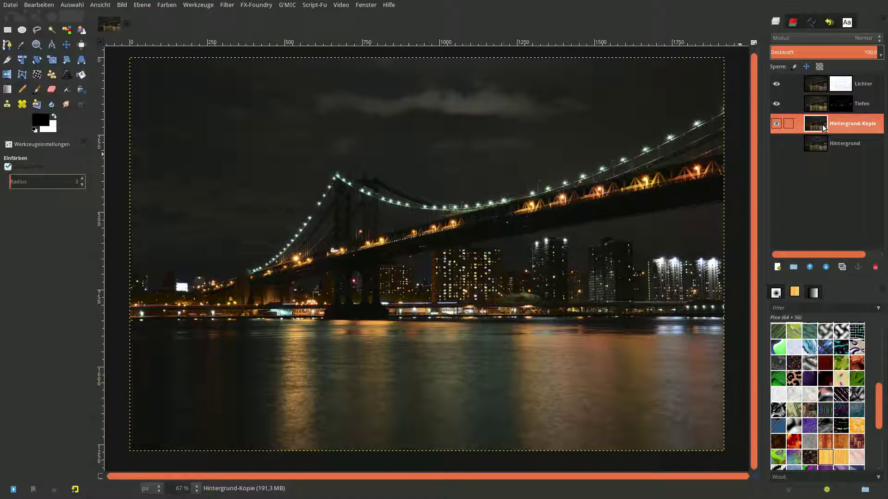
{"action": "left_click", "coordinate": [841, 267]}
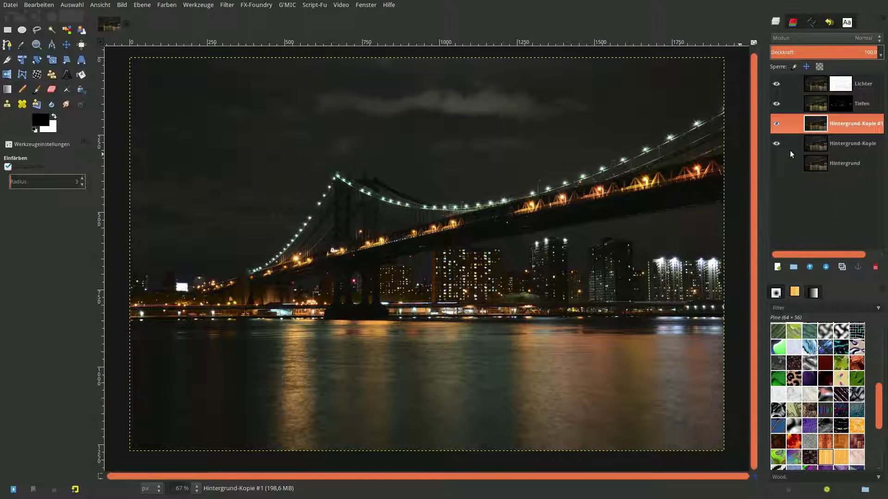
Step: Mask the copy with the Mitten channel, raise it above Tiefen, and select its image
{"action": "right_click", "coordinate": [854, 123]}
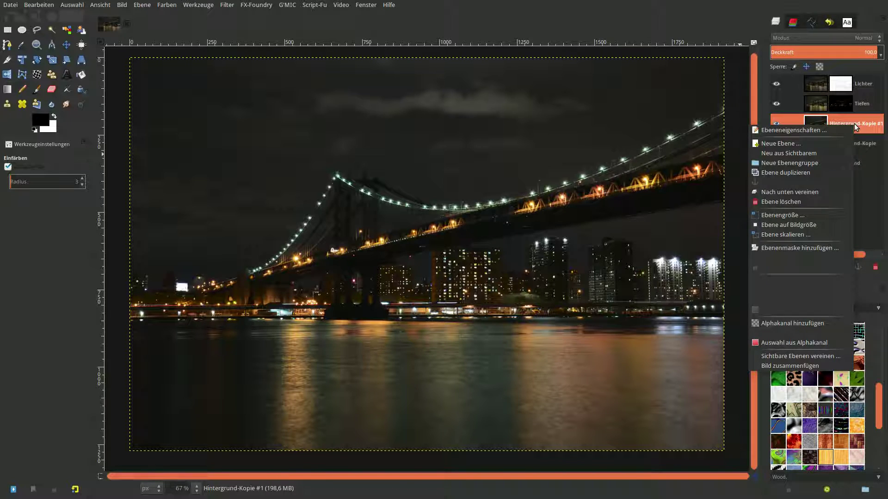
{"action": "left_click", "coordinate": [815, 249]}
{"action": "left_click", "coordinate": [794, 294]}
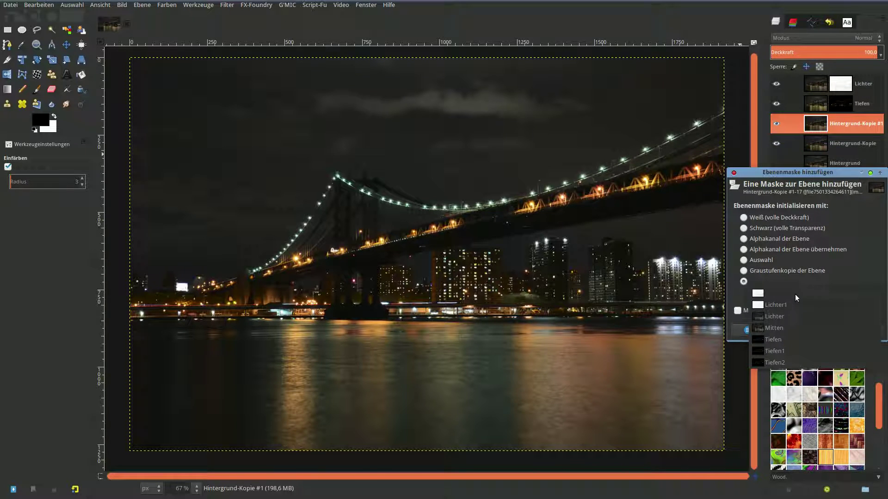
{"action": "left_click", "coordinate": [789, 329]}
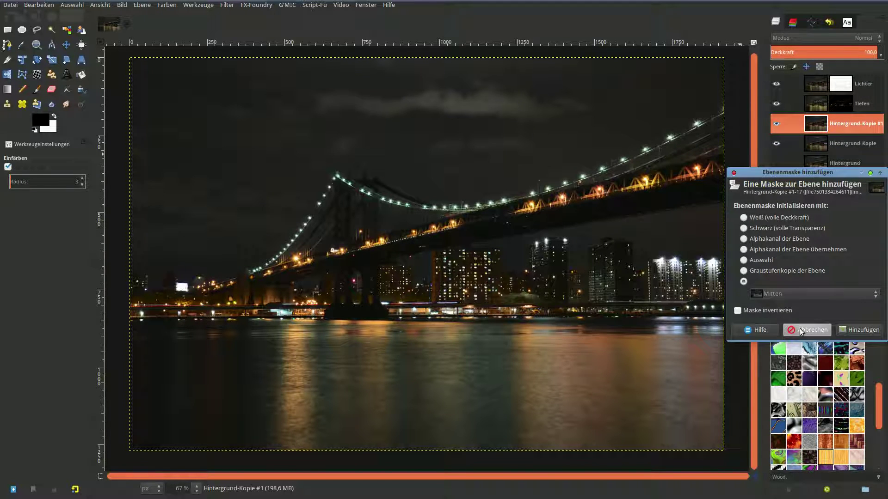
{"action": "left_click", "coordinate": [854, 329]}
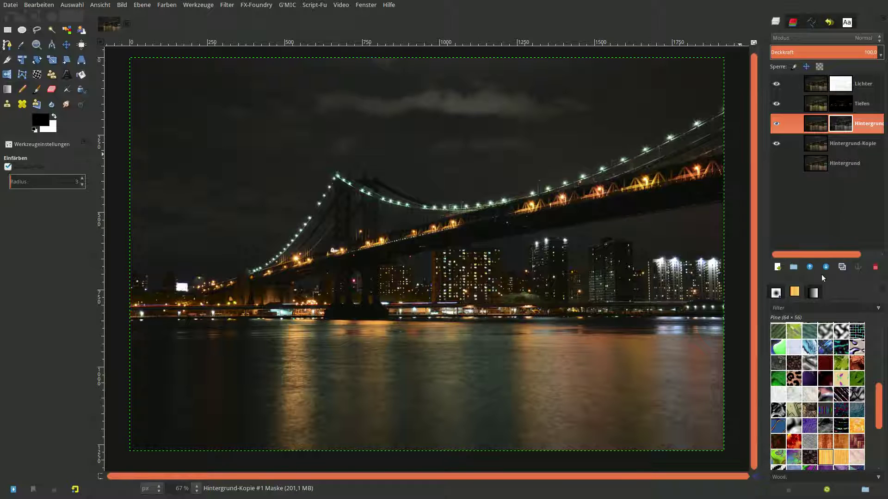
{"action": "left_click", "coordinate": [809, 267]}
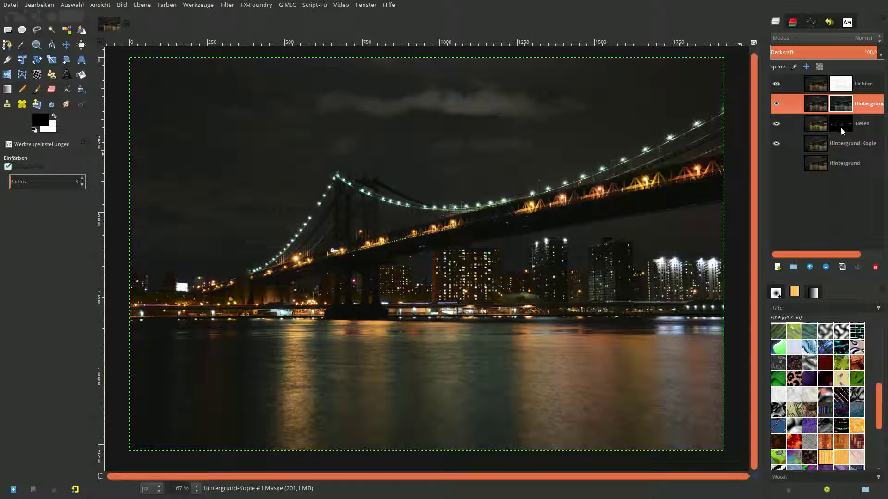
{"action": "left_click", "coordinate": [816, 107]}
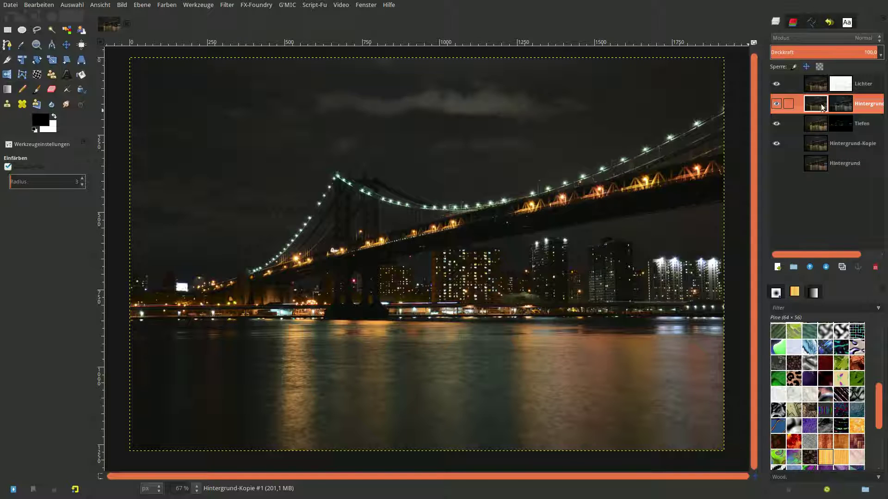
{"action": "left_click", "coordinate": [165, 4]}
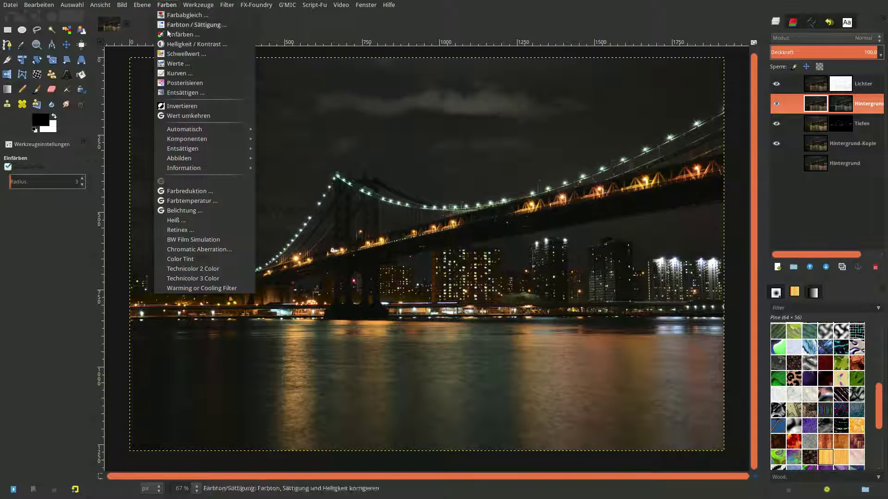
{"action": "left_click", "coordinate": [174, 43]}
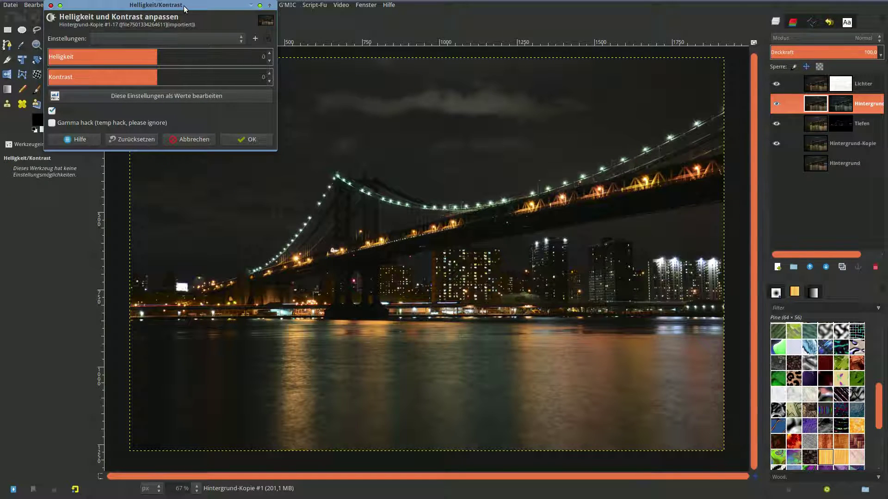
{"action": "left_click_drag", "start_coordinate": [184, 6], "coordinate": [157, 73]}
{"action": "mouse_move", "coordinate": [154, 129]}
{"action": "left_mouse_down"}
{"action": "mouse_move", "coordinate": [215, 125]}
{"action": "mouse_move", "coordinate": [209, 150]}
{"action": "left_mouse_up"}
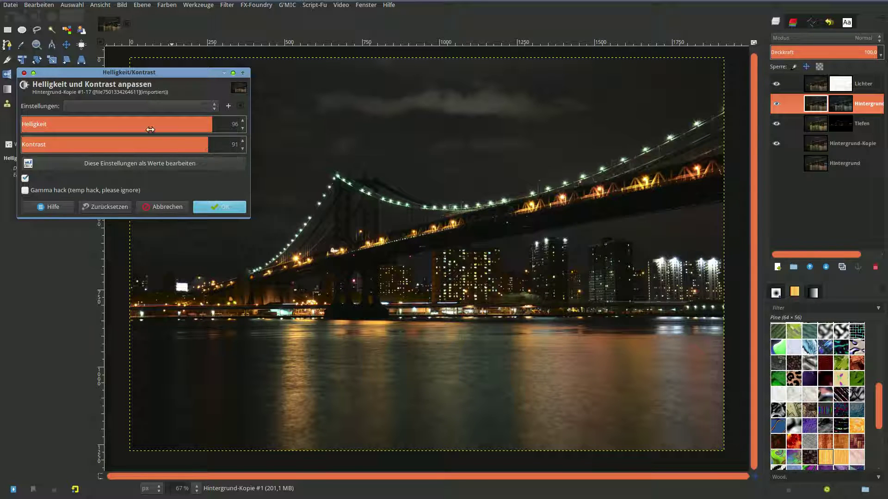
{"action": "mouse_move", "coordinate": [149, 130]}
{"action": "left_mouse_down"}
{"action": "mouse_move", "coordinate": [28, 125]}
{"action": "mouse_move", "coordinate": [170, 125]}
{"action": "left_mouse_up"}
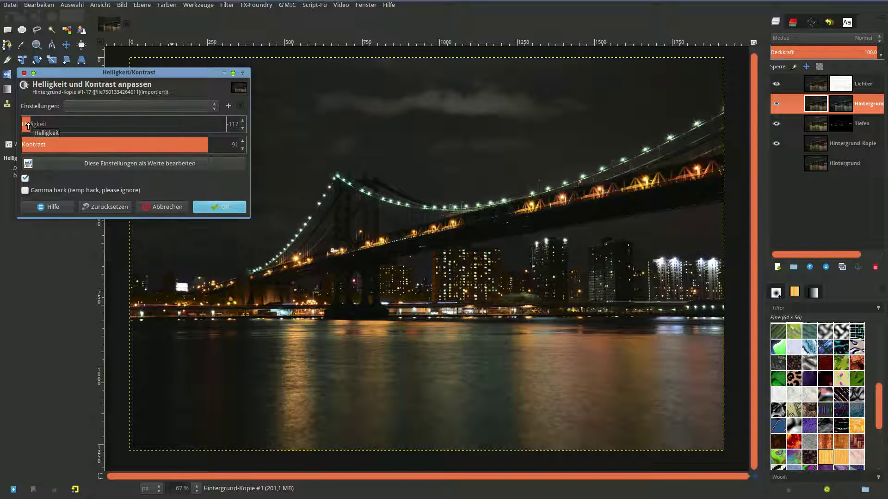
{"action": "left_click", "coordinate": [115, 208]}
{"action": "left_click", "coordinate": [145, 207]}
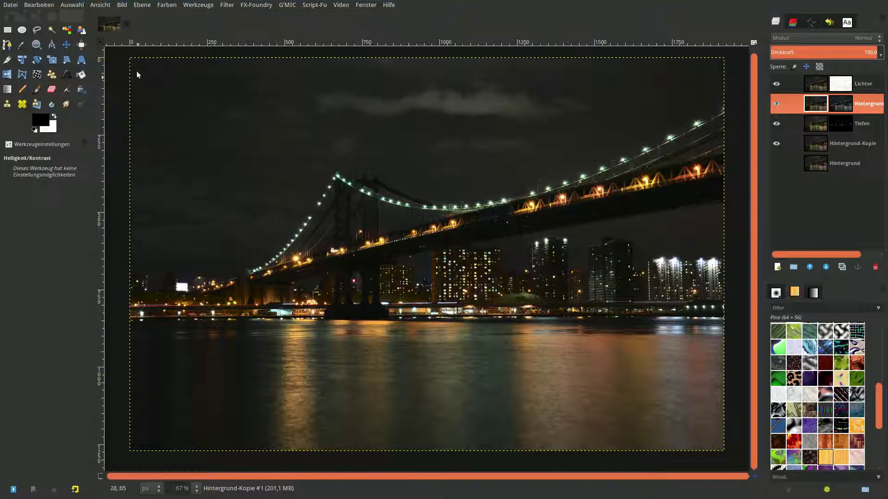
Step: Apply Levels to Hintergrund-Kopie #1 with a lowered input white point, hiding Hintergrund-Kopie
{"action": "left_click", "coordinate": [166, 5]}
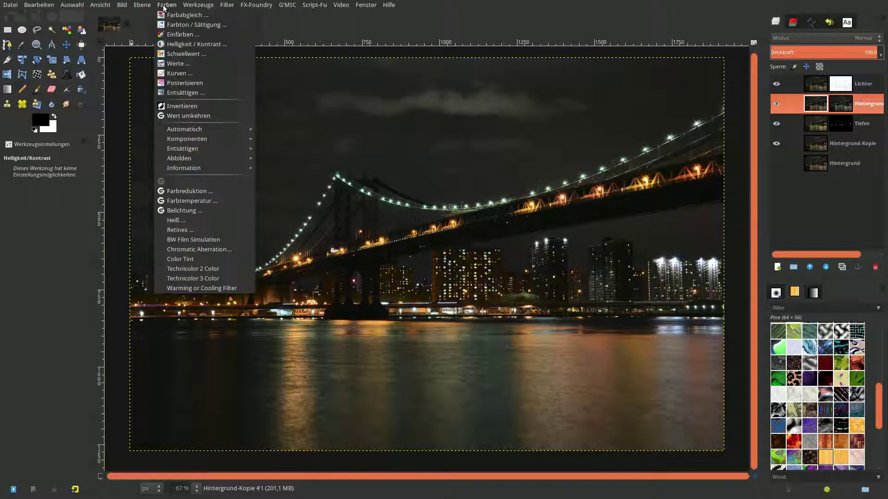
{"action": "left_click", "coordinate": [176, 65]}
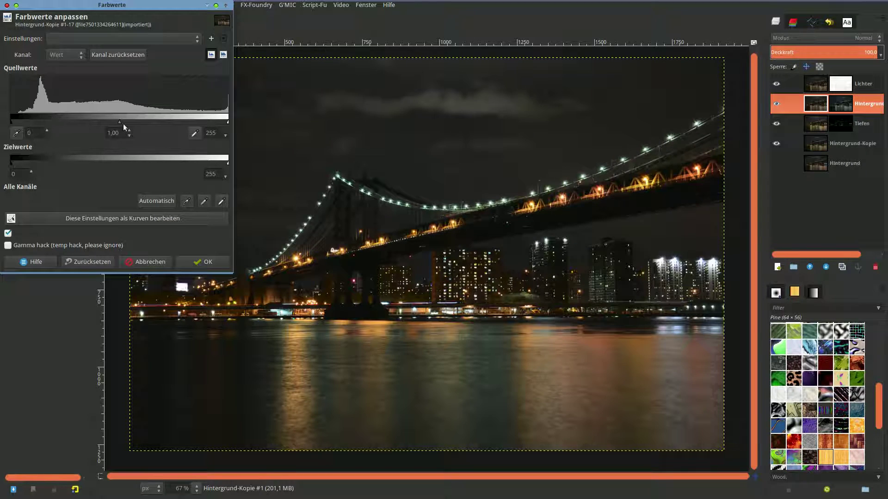
{"action": "mouse_move", "coordinate": [118, 123]}
{"action": "left_mouse_down"}
{"action": "mouse_move", "coordinate": [164, 126]}
{"action": "mouse_move", "coordinate": [57, 127]}
{"action": "left_mouse_up"}
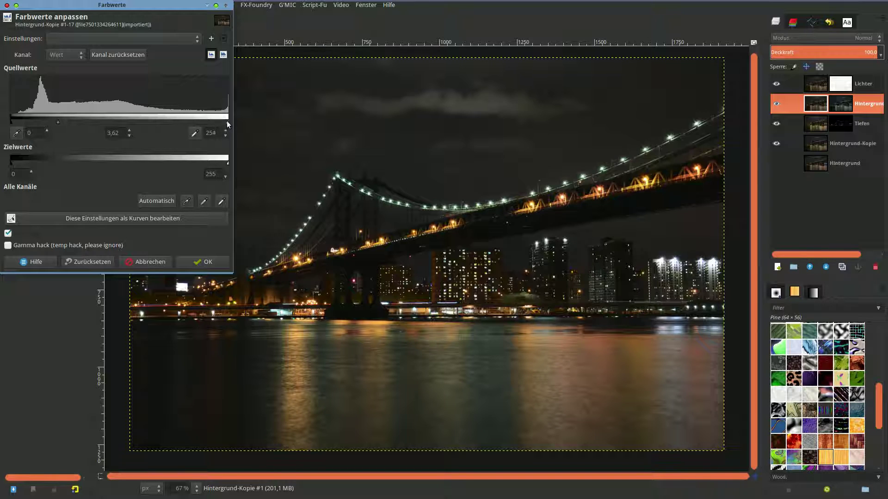
{"action": "left_click_drag", "start_coordinate": [227, 123], "coordinate": [83, 126]}
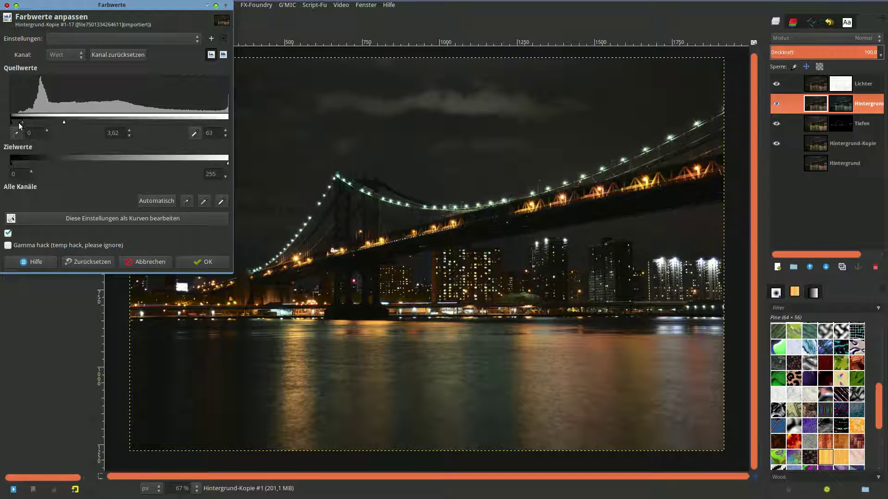
{"action": "left_click_drag", "start_coordinate": [20, 124], "coordinate": [40, 124]}
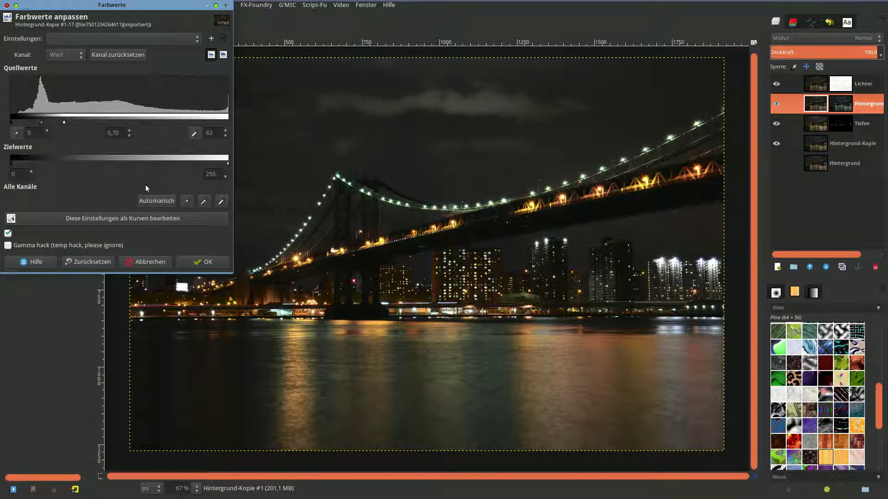
{"action": "left_click", "coordinate": [776, 143]}
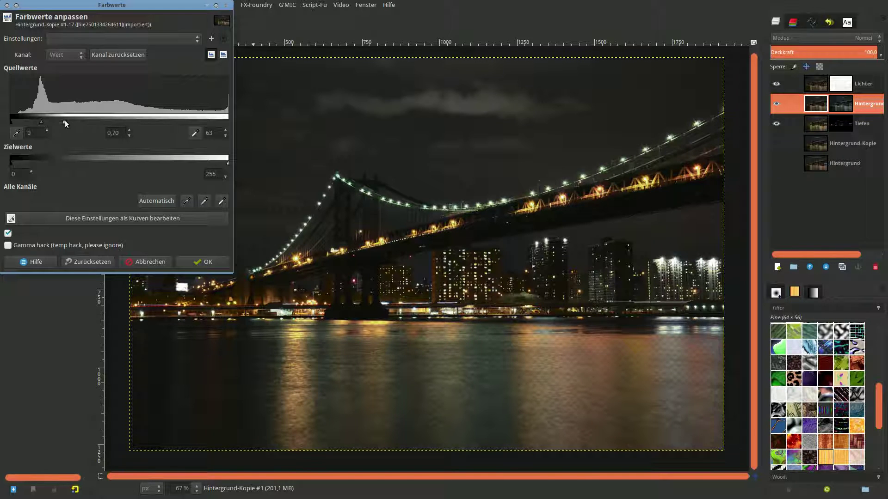
{"action": "left_click_drag", "start_coordinate": [63, 124], "coordinate": [50, 124]}
{"action": "left_click", "coordinate": [207, 261]}
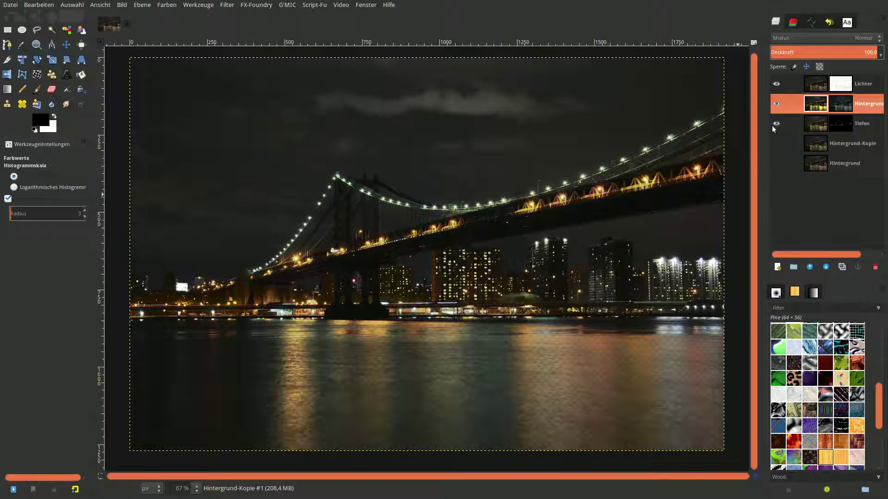
Step: Show Hintergrund-Kopie again and merge all visible layers from Lichter into one
{"action": "left_click", "coordinate": [777, 143]}
{"action": "left_click", "coordinate": [816, 87]}
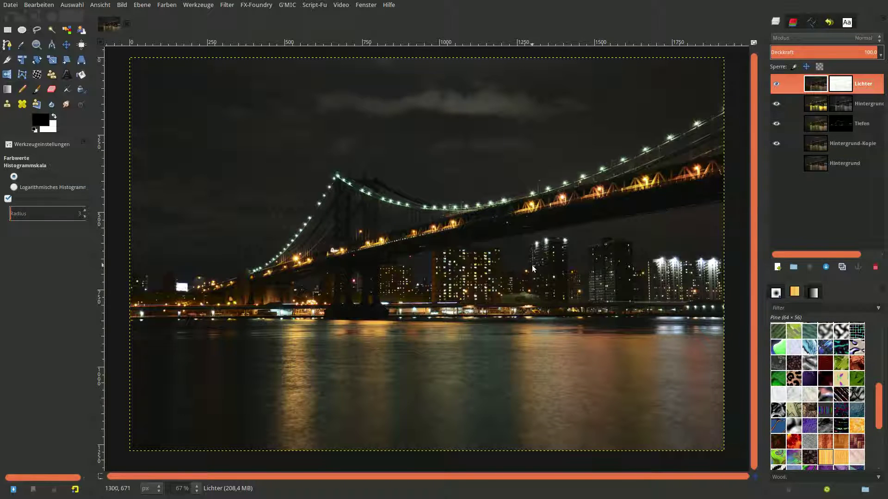
{"action": "right_click", "coordinate": [818, 85]}
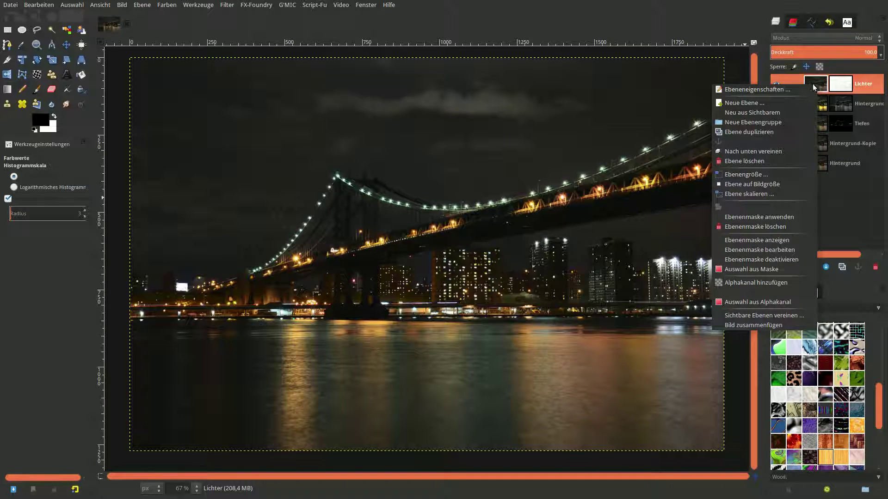
{"action": "left_click", "coordinate": [766, 315]}
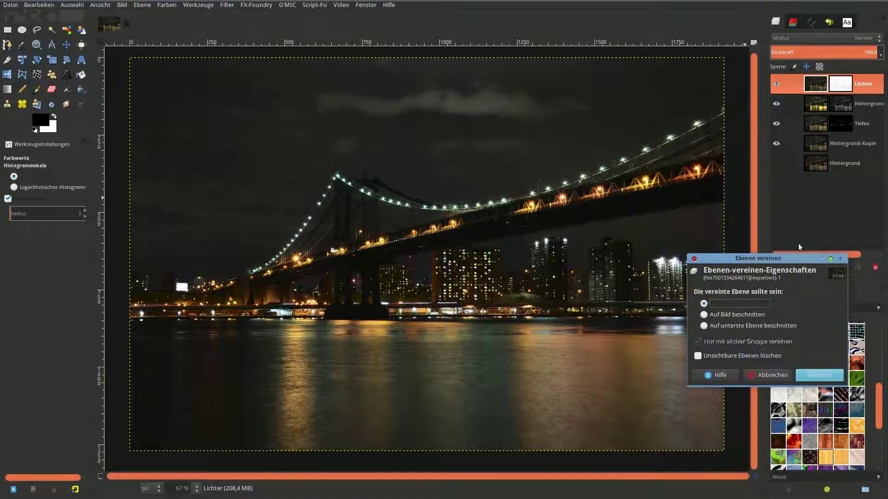
{"action": "left_click", "coordinate": [819, 379]}
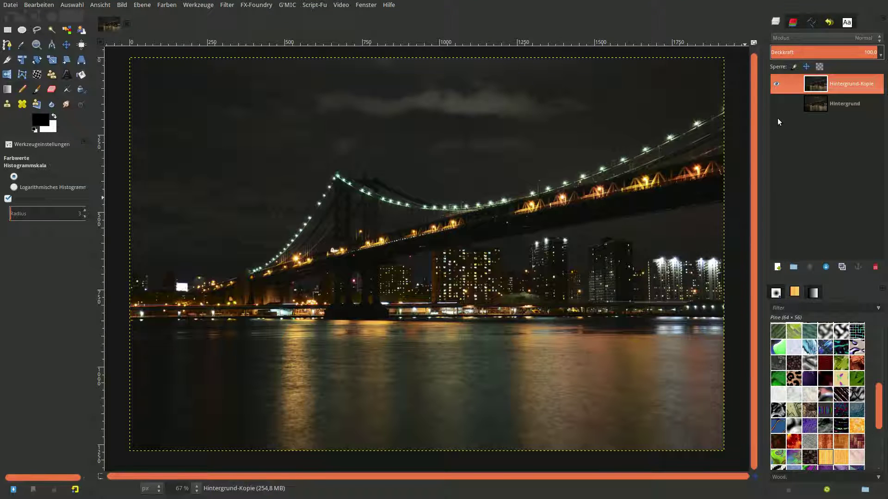
Step: Toggle the merged Hintergrund-Kopie layer's visibility repeatedly to compare it against the original photo
{"action": "left_click", "coordinate": [776, 84]}
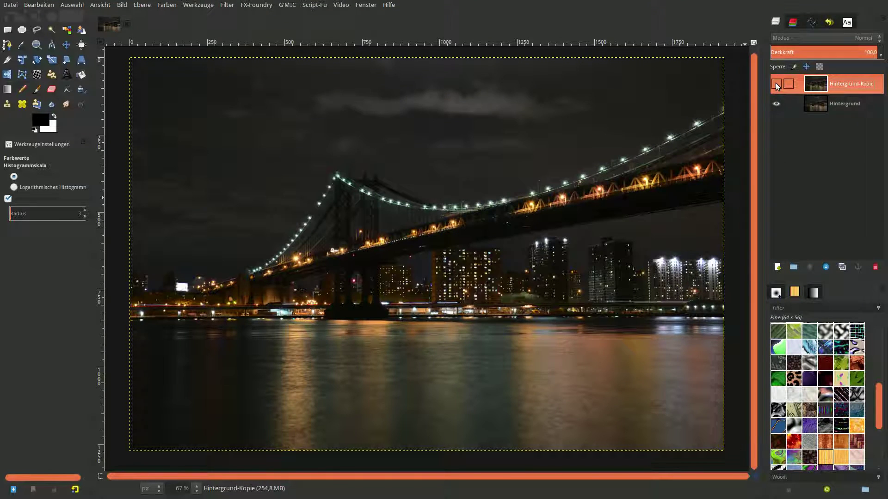
{"action": "left_click", "coordinate": [776, 84]}
{"action": "left_click", "coordinate": [776, 84]}
{"action": "left_click", "coordinate": [776, 84]}
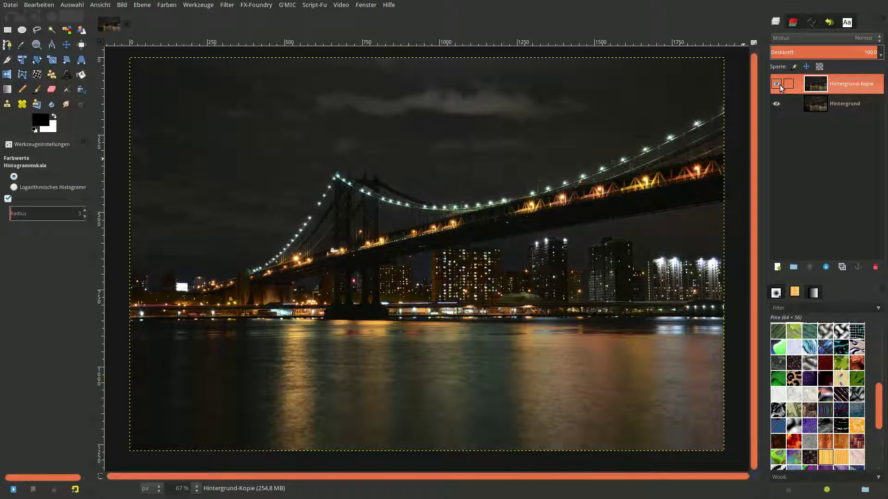
{"action": "left_click", "coordinate": [776, 84]}
{"action": "left_click", "coordinate": [776, 84]}
{"action": "left_click", "coordinate": [779, 85]}
{"action": "left_click", "coordinate": [780, 85]}
{"action": "left_click", "coordinate": [227, 6]}
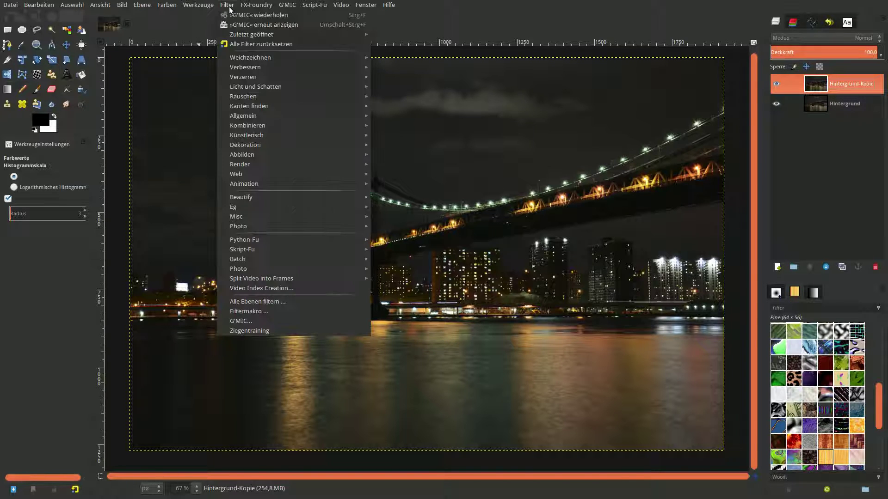
Step: Reset G'MIC Color grading and set contrast 15, highlights 26, adjusted saturation gamma and added clarity
{"action": "left_click", "coordinate": [238, 320]}
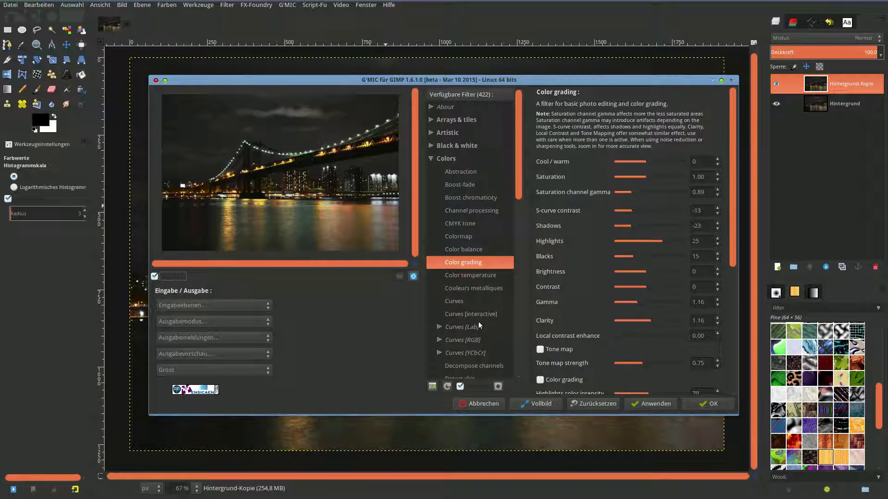
{"action": "left_click", "coordinate": [588, 404]}
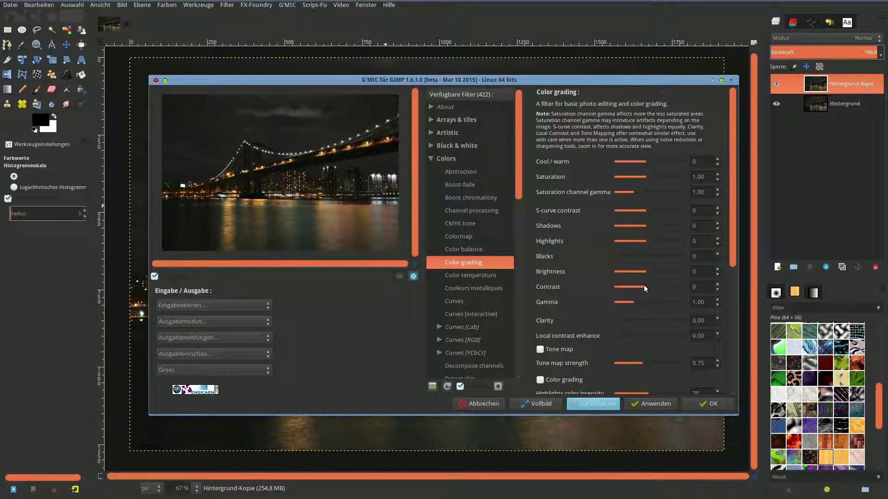
{"action": "mouse_move", "coordinate": [646, 286]}
{"action": "left_mouse_down"}
{"action": "mouse_move", "coordinate": [661, 288]}
{"action": "mouse_move", "coordinate": [664, 272]}
{"action": "mouse_move", "coordinate": [677, 277]}
{"action": "left_mouse_up"}
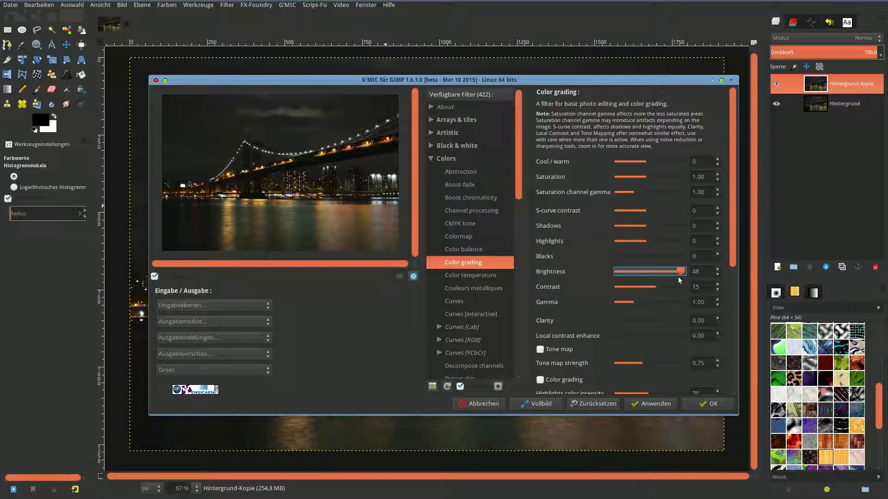
{"action": "mouse_move", "coordinate": [649, 241]}
{"action": "left_mouse_down"}
{"action": "mouse_move", "coordinate": [667, 242]}
{"action": "mouse_move", "coordinate": [630, 209]}
{"action": "left_mouse_up"}
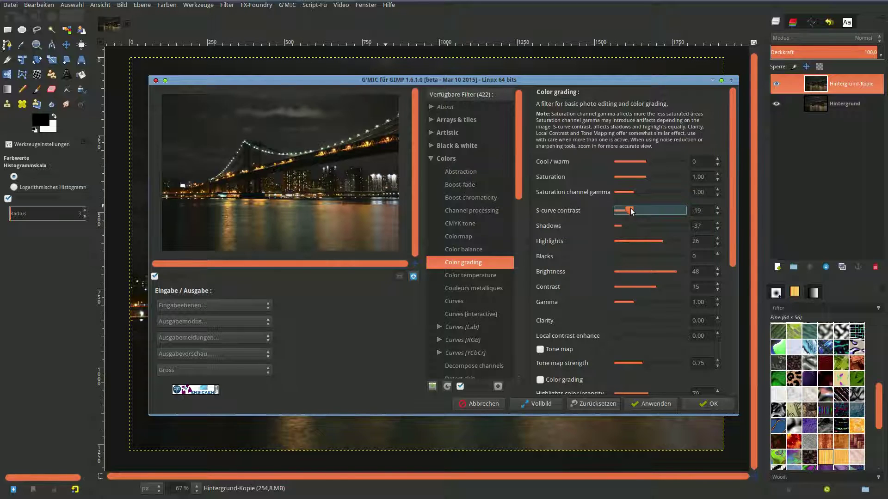
{"action": "mouse_move", "coordinate": [637, 192]}
{"action": "left_mouse_down"}
{"action": "mouse_move", "coordinate": [645, 195]}
{"action": "mouse_move", "coordinate": [622, 198]}
{"action": "mouse_move", "coordinate": [660, 178]}
{"action": "mouse_move", "coordinate": [632, 181]}
{"action": "mouse_move", "coordinate": [651, 160]}
{"action": "mouse_move", "coordinate": [663, 161]}
{"action": "left_mouse_up"}
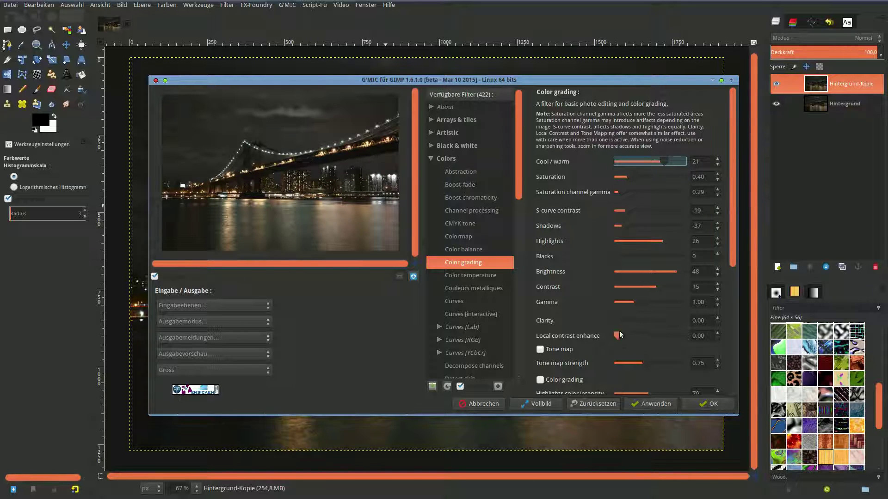
{"action": "mouse_move", "coordinate": [618, 321]}
{"action": "left_mouse_down"}
{"action": "mouse_move", "coordinate": [647, 324]}
{"action": "mouse_move", "coordinate": [632, 336]}
{"action": "left_mouse_up"}
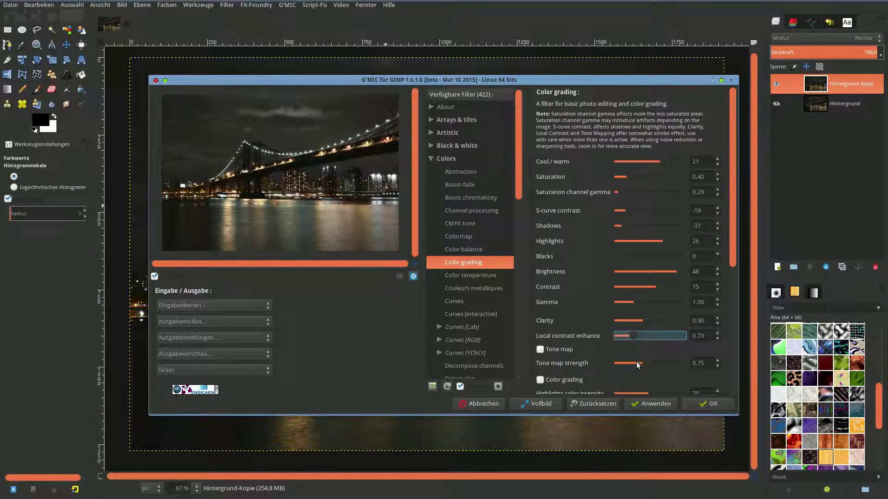
Step: Enable tone mapping at about 0.83 strength and apply the color grading to the layer
{"action": "scroll", "coordinate": [731, 262], "scroll_direction": "down", "scroll_amount": 3}
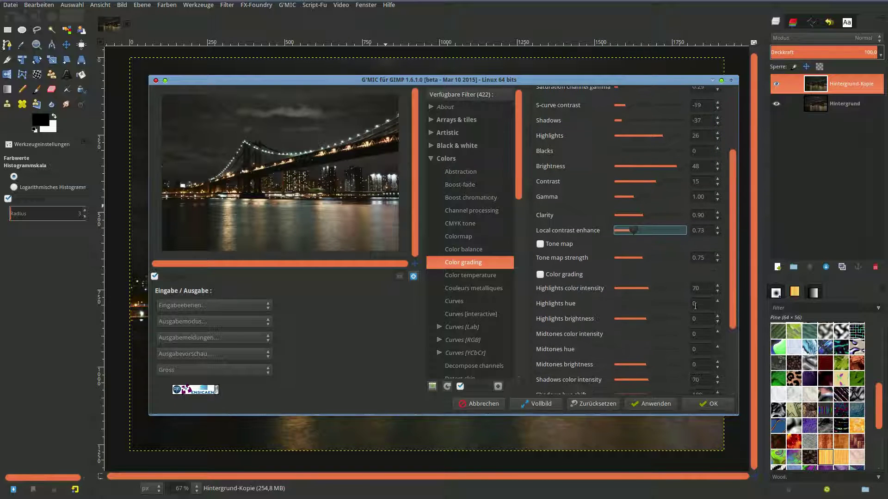
{"action": "left_click", "coordinate": [540, 244]}
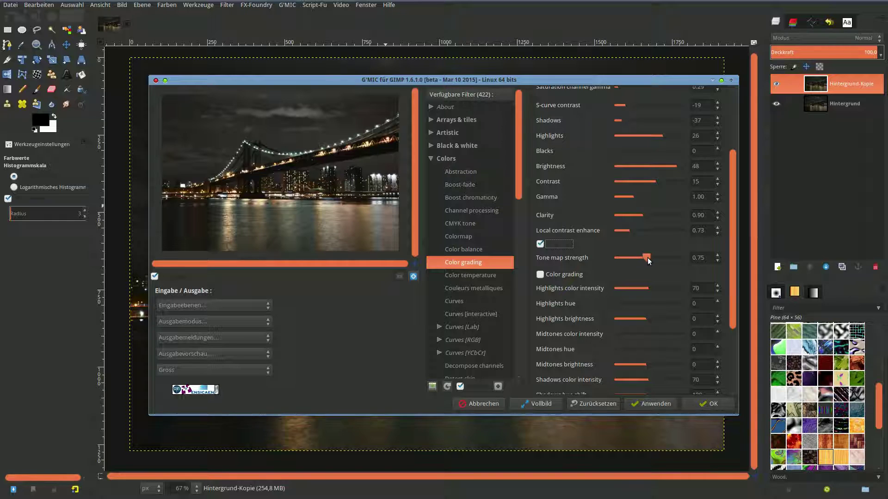
{"action": "mouse_move", "coordinate": [648, 259]}
{"action": "left_mouse_down"}
{"action": "mouse_move", "coordinate": [673, 259]}
{"action": "mouse_move", "coordinate": [620, 259]}
{"action": "left_mouse_up"}
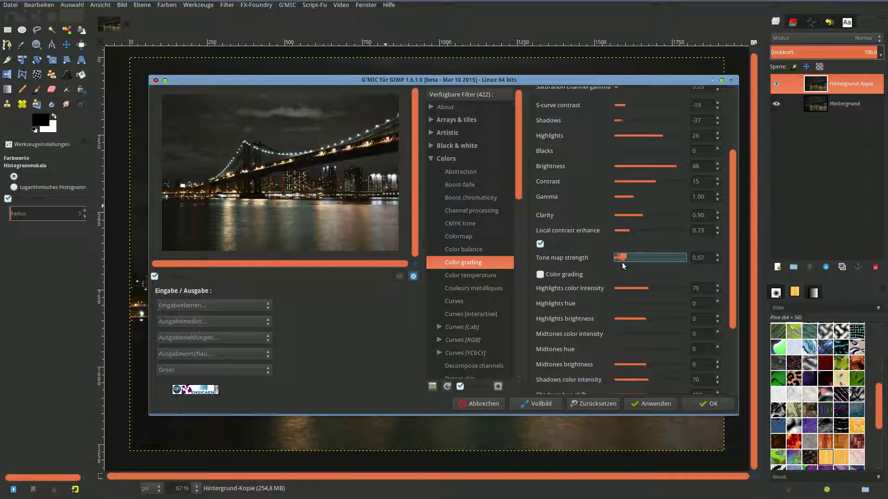
{"action": "left_click", "coordinate": [659, 260]}
{"action": "left_click", "coordinate": [701, 404]}
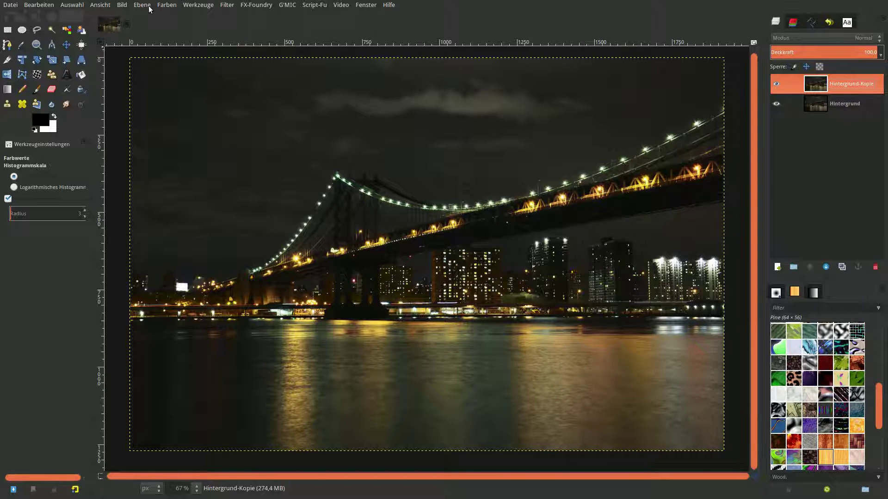
Step: Apply a Curves adjustment with the diagonal bent upward to lift shadows and midtones
{"action": "left_click", "coordinate": [163, 6]}
{"action": "left_click", "coordinate": [176, 74]}
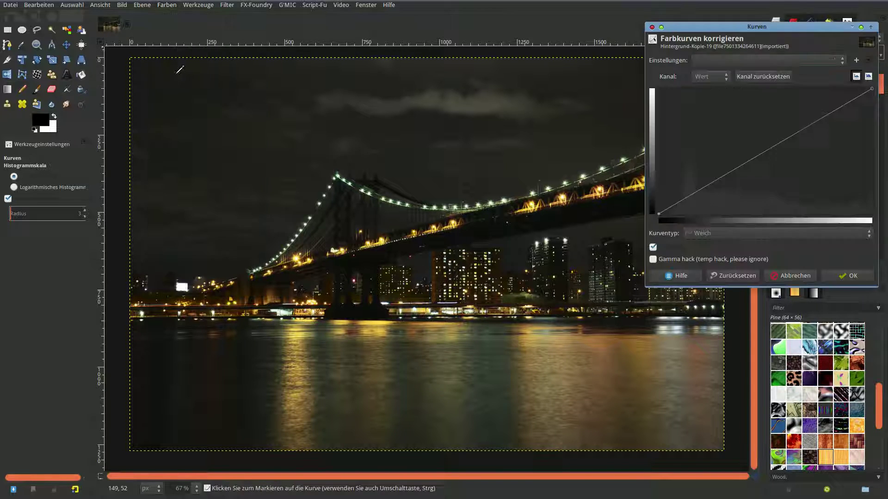
{"action": "left_click_drag", "start_coordinate": [707, 187], "coordinate": [695, 147]}
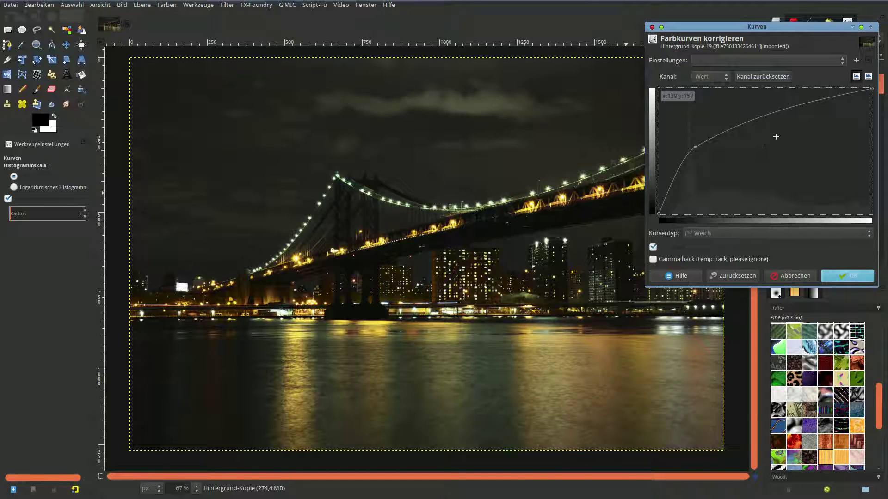
{"action": "left_click", "coordinate": [839, 276]}
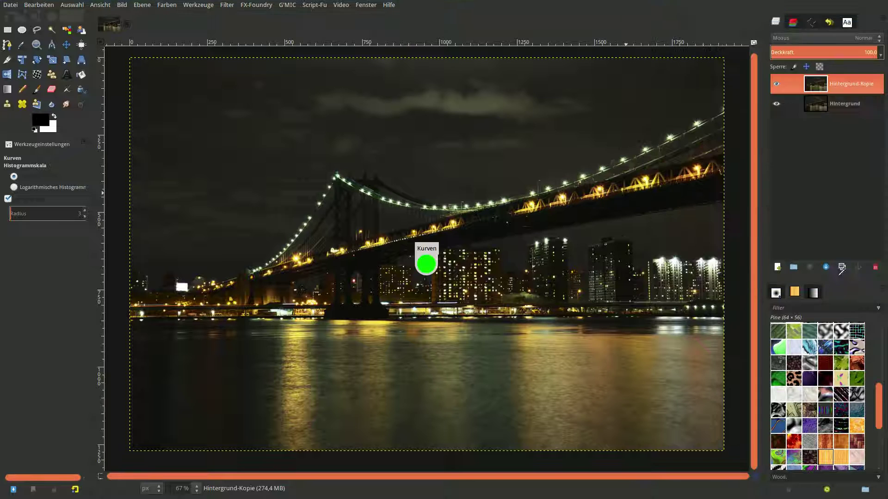
{"action": "left_click", "coordinate": [778, 83]}
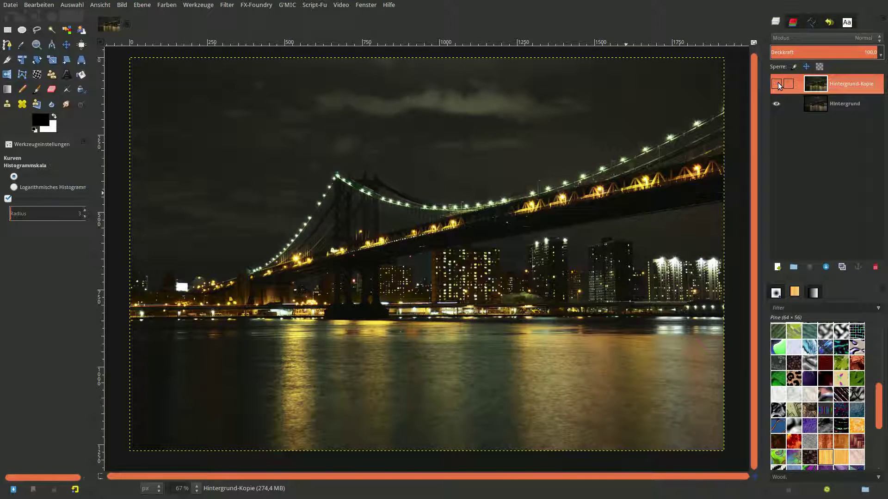
{"action": "left_click", "coordinate": [778, 83]}
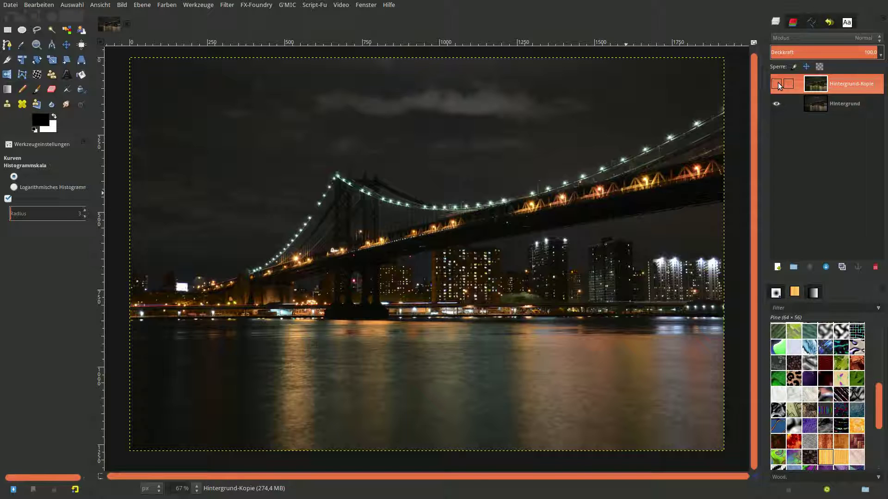
{"action": "left_click", "coordinate": [777, 84]}
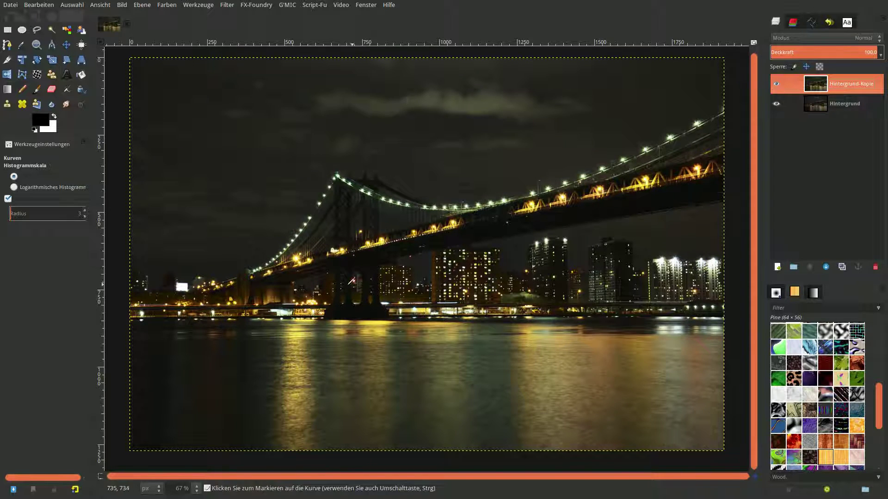
{"action": "left_click", "coordinate": [776, 84]}
{"action": "left_click", "coordinate": [776, 84]}
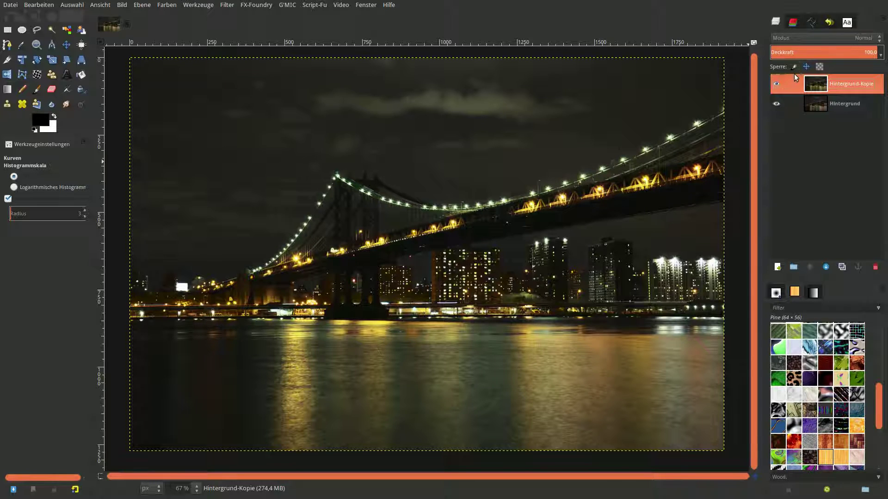
{"action": "left_click_drag", "start_coordinate": [814, 49], "coordinate": [781, 52]}
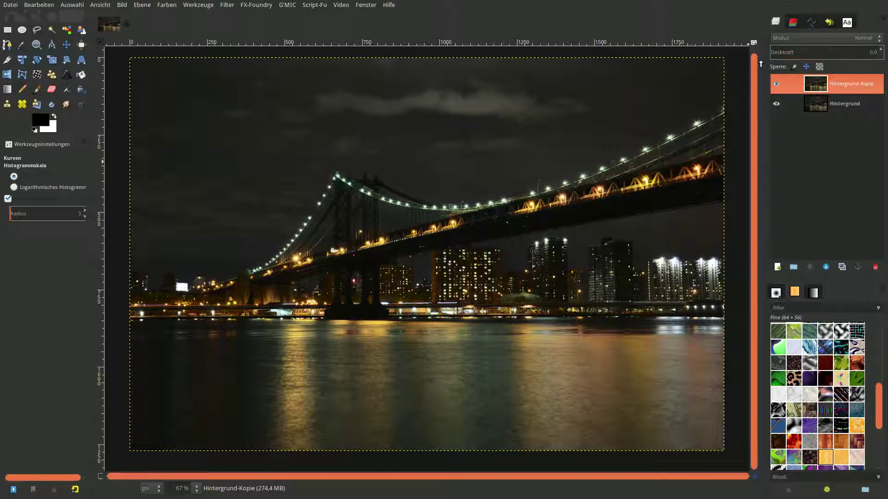
{"action": "left_click_drag", "start_coordinate": [848, 65], "coordinate": [877, 71]}
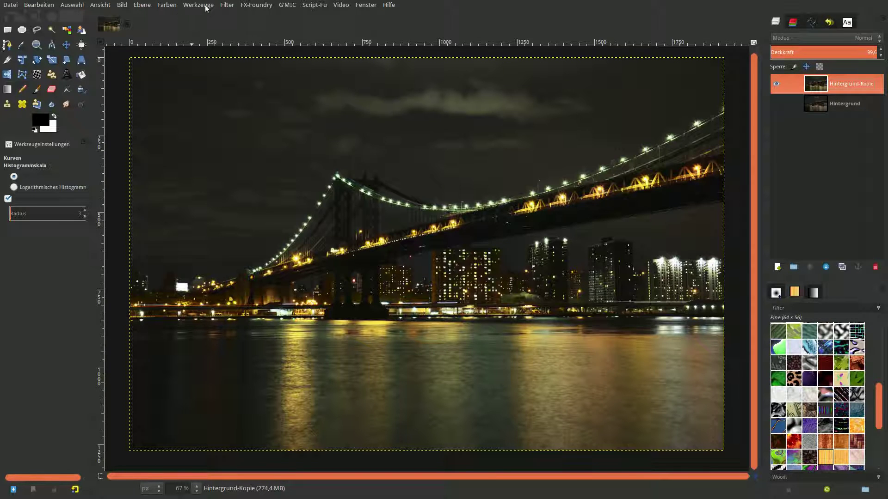
{"action": "left_click", "coordinate": [225, 5]}
Step: Apply G'MIC's Details > Dynamic range increase filter to the Hintergrund-Kopie layer
{"action": "left_click", "coordinate": [245, 321]}
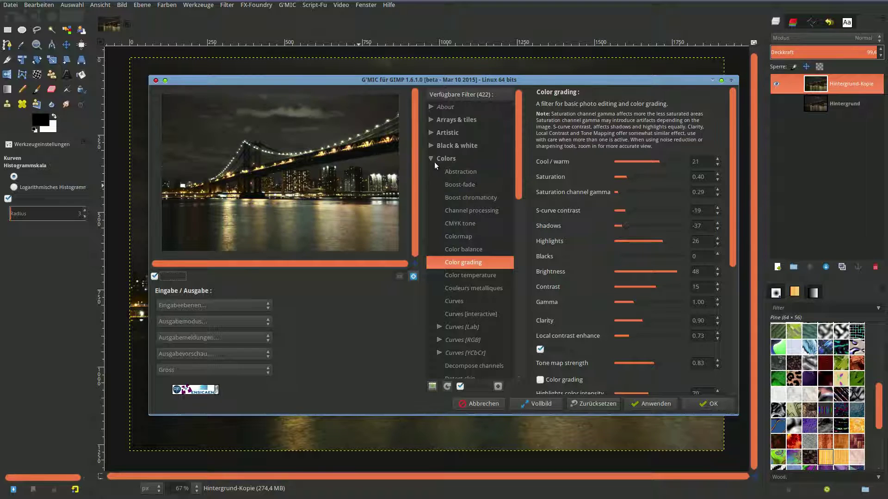
{"action": "left_click", "coordinate": [431, 159]}
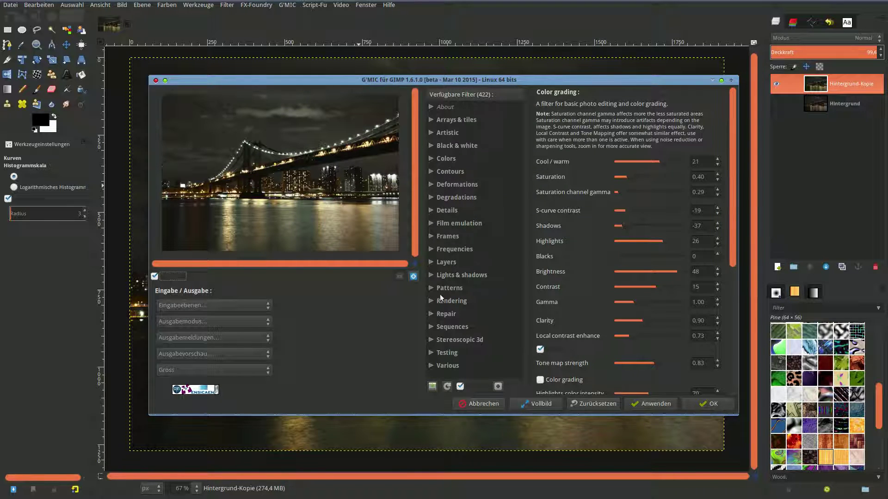
{"action": "left_click", "coordinate": [431, 211]}
{"action": "left_click", "coordinate": [470, 236]}
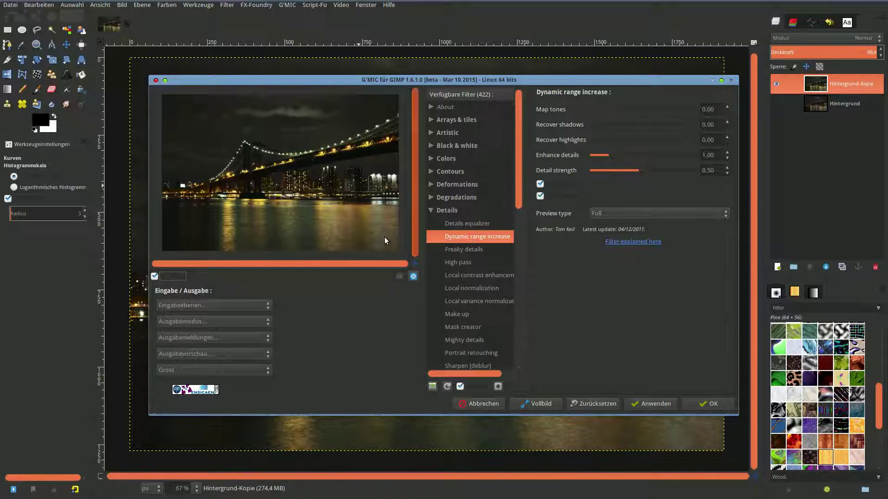
{"action": "left_click", "coordinate": [710, 406]}
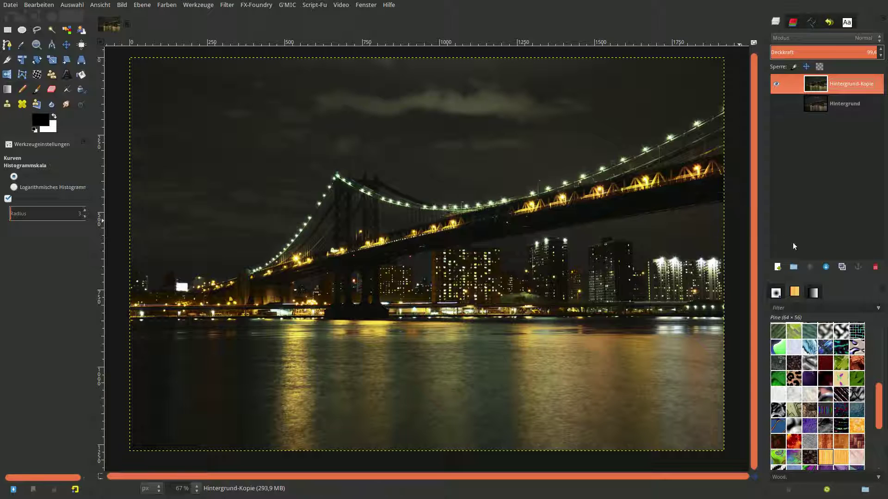
Step: Duplicate the merged layer up to Hintergrund-Kopie #3 and desaturate the top copy
{"action": "left_click", "coordinate": [844, 269]}
{"action": "left_click", "coordinate": [845, 270]}
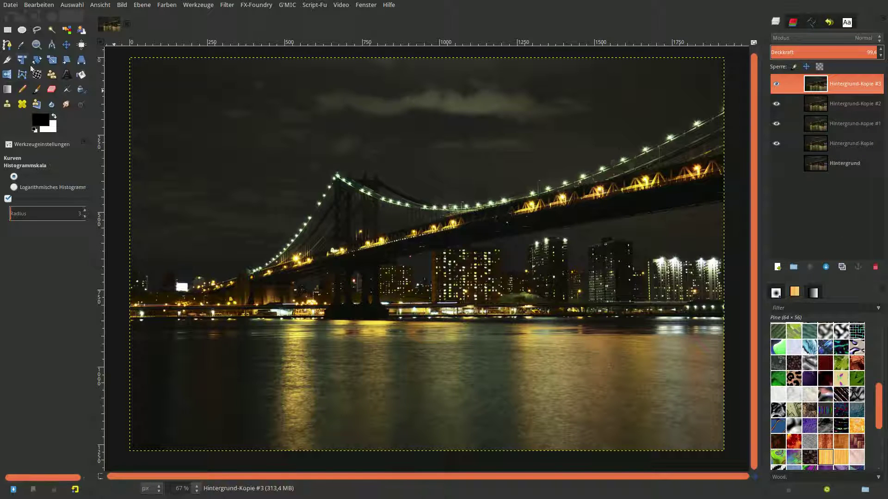
{"action": "left_click", "coordinate": [66, 44]}
{"action": "left_click", "coordinate": [168, 7]}
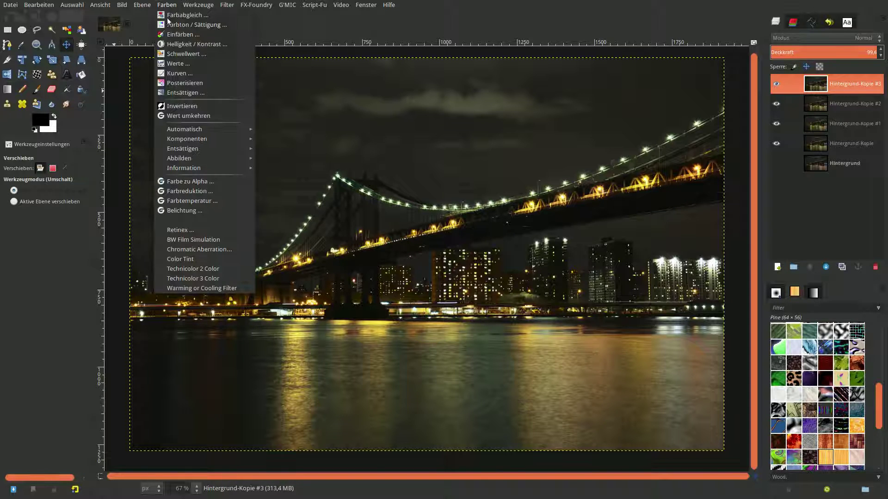
{"action": "left_click", "coordinate": [178, 89]}
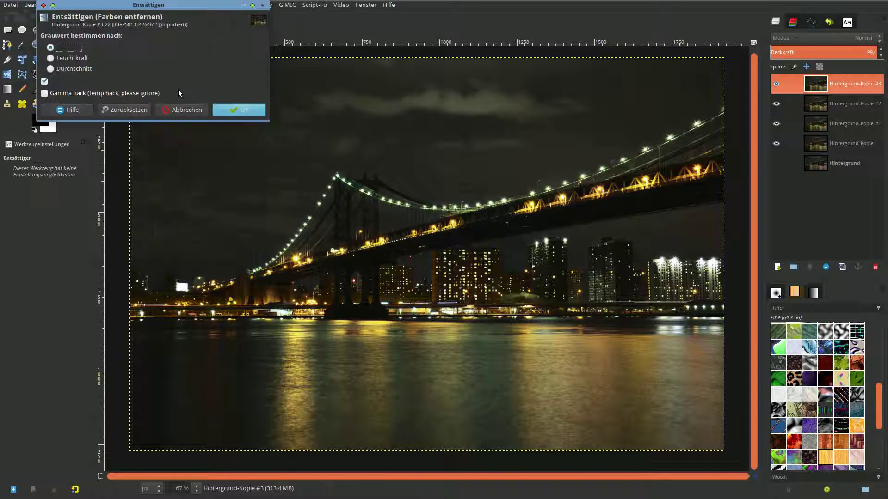
{"action": "left_click", "coordinate": [241, 109]}
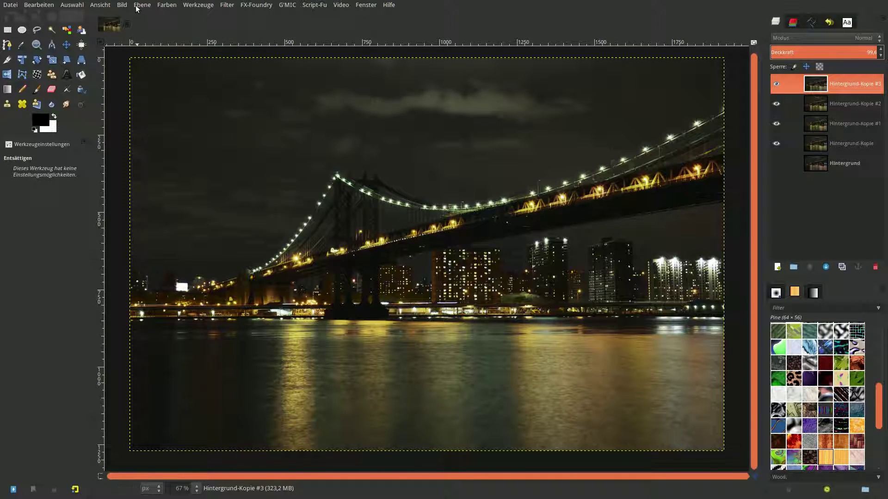
Step: Invert the top copy's colours and bring up the Gaußscher Weichzeichner filter
{"action": "left_click", "coordinate": [165, 6]}
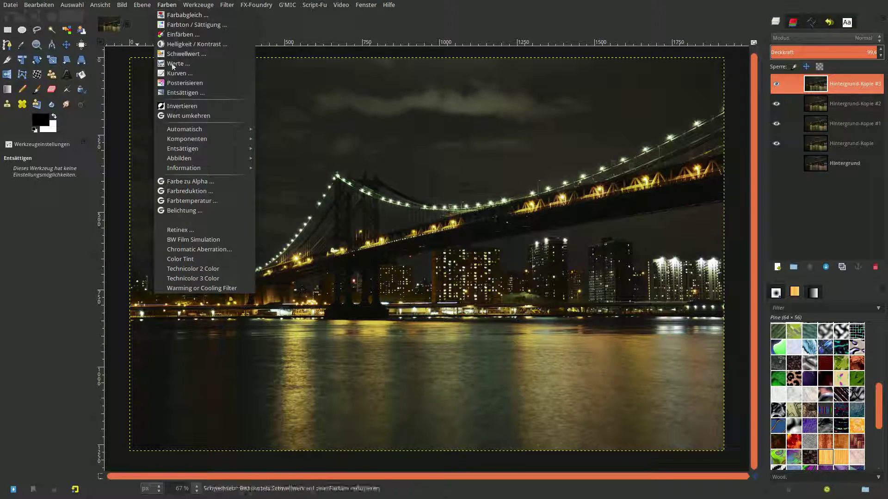
{"action": "left_click", "coordinate": [179, 108]}
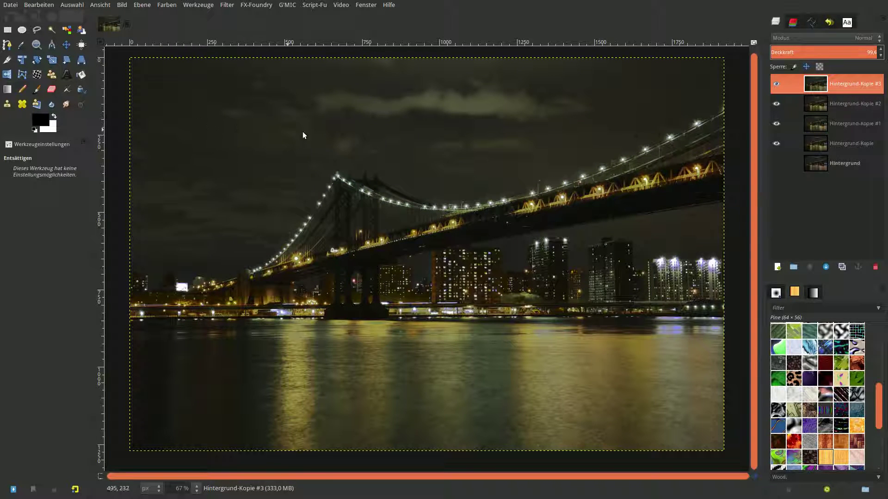
{"action": "left_click", "coordinate": [223, 5]}
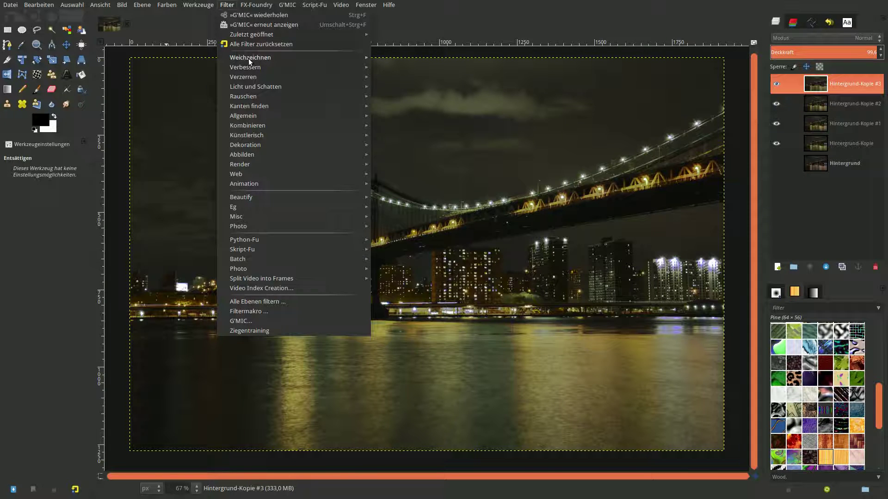
{"action": "mouse_move", "coordinate": [249, 57]}
{"action": "left_click", "coordinate": [397, 61]}
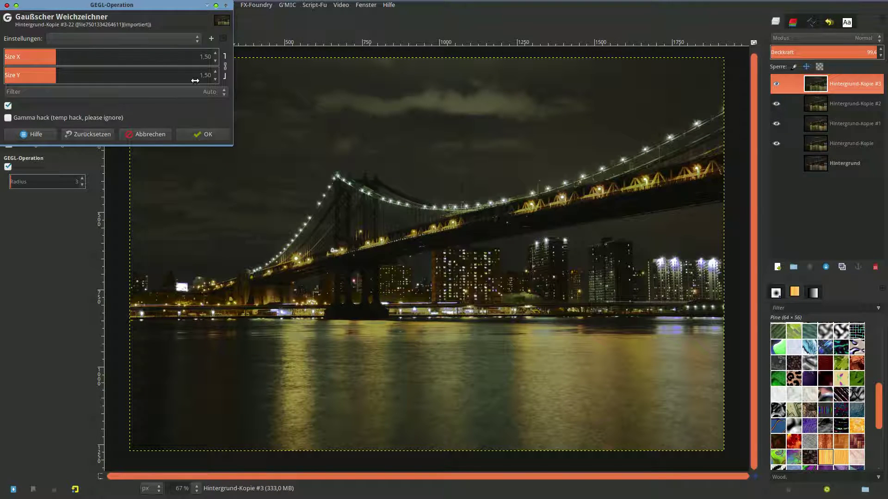
Step: Blur the inverted top copy with a Gaussian blur of size 15
{"action": "left_click_drag", "start_coordinate": [196, 81], "coordinate": [203, 82]}
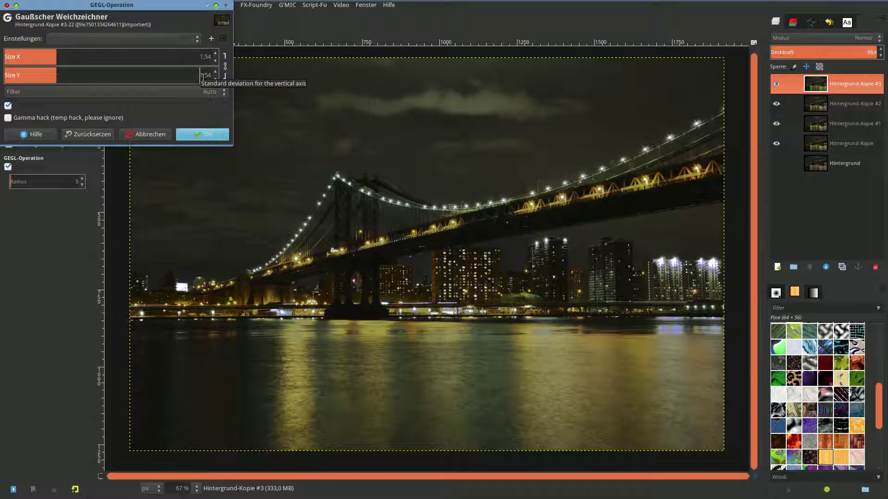
{"action": "double_click", "coordinate": [207, 79]}
{"action": "type", "text": "15"}
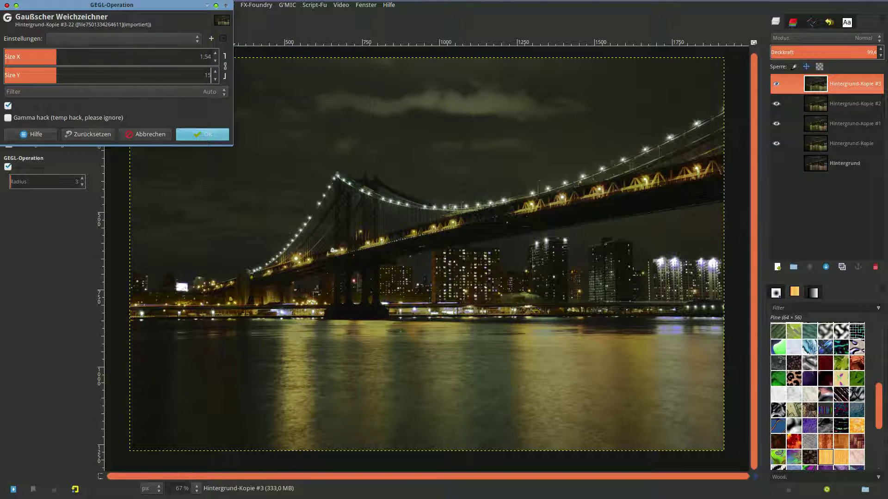
{"action": "key", "text": "Return"}
{"action": "left_click", "coordinate": [213, 139]}
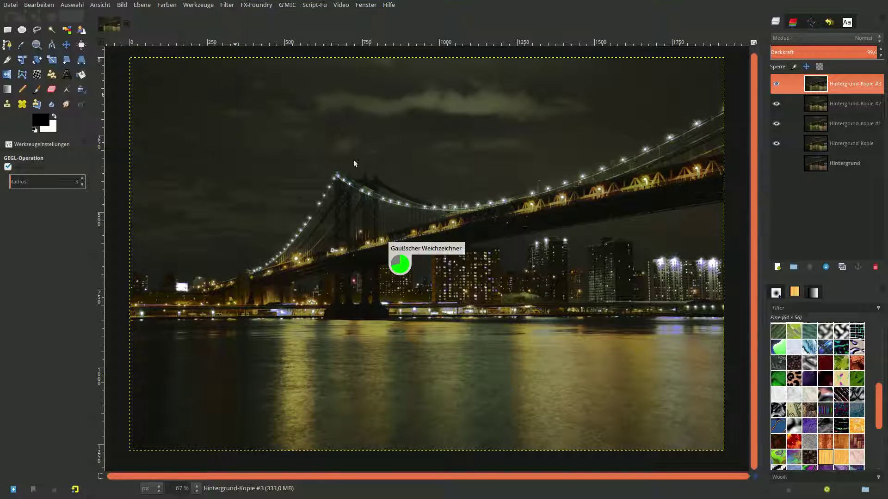
Step: Blend the blurred layer in Überlagern mode at 65% opacity
{"action": "left_click", "coordinate": [840, 54]}
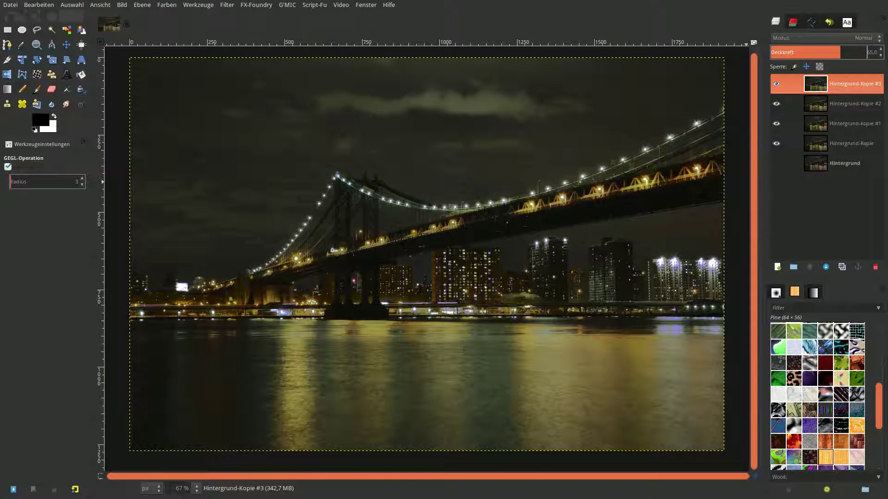
{"action": "left_click", "coordinate": [822, 38]}
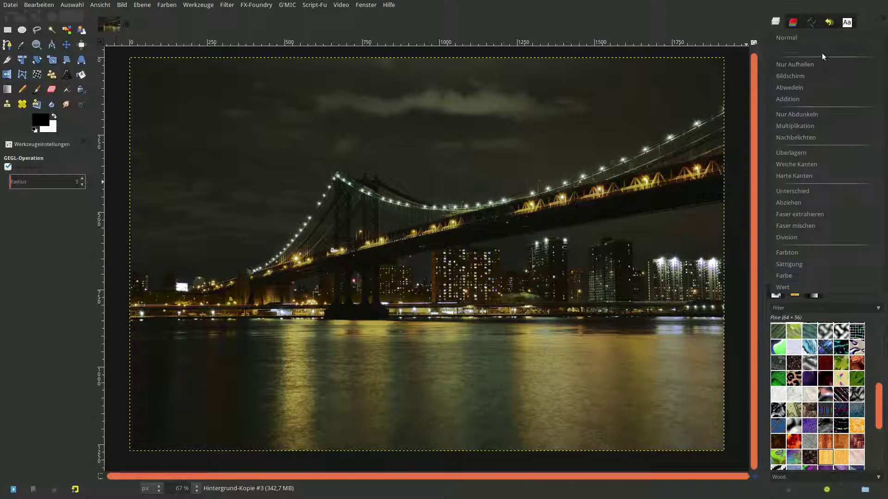
{"action": "left_click", "coordinate": [812, 149]}
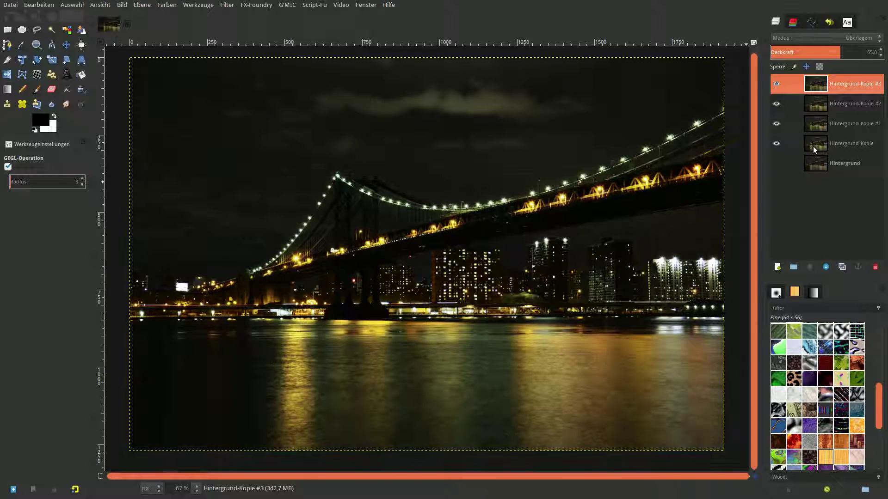
Step: Merge the overlay layer down and duplicate the result as a trial
{"action": "right_click", "coordinate": [811, 82]}
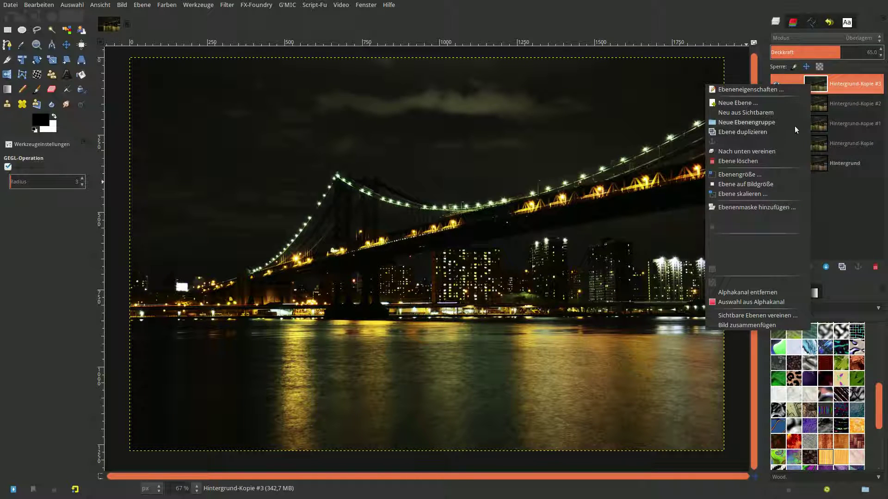
{"action": "left_click", "coordinate": [778, 152]}
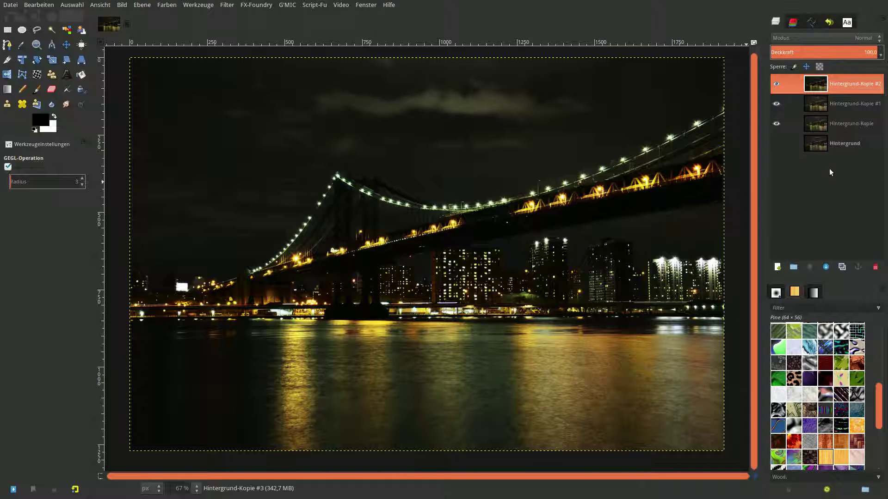
{"action": "left_click", "coordinate": [843, 267]}
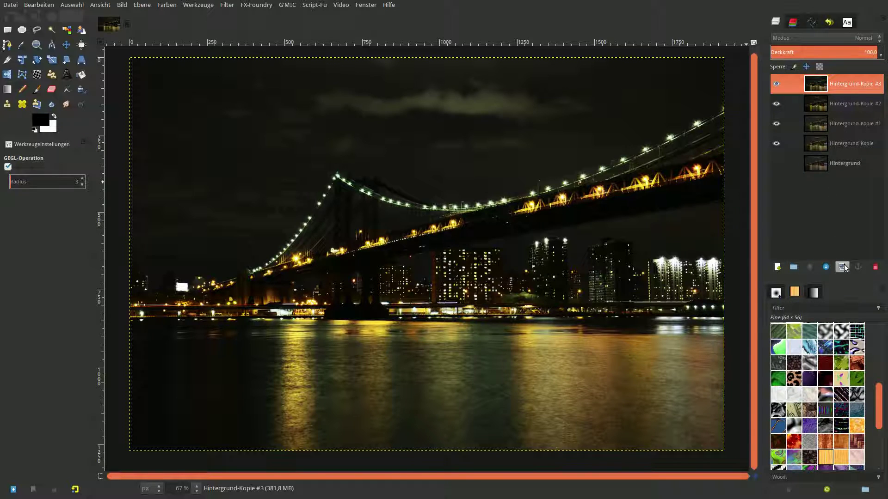
{"action": "left_click", "coordinate": [842, 268]}
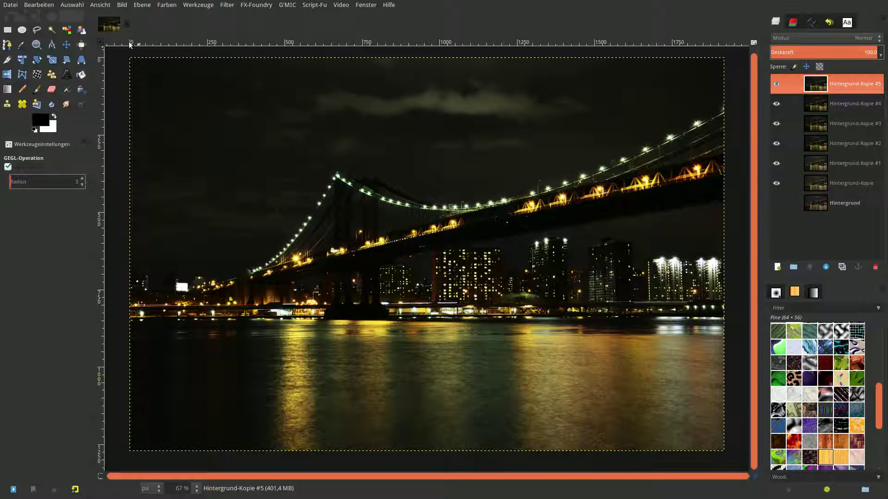
Step: Undo the extra copies and the merge, restoring and selecting the Überlagern layer Hintergrund-Kopie #3
{"action": "left_click", "coordinate": [31, 5]}
{"action": "left_click", "coordinate": [51, 15]}
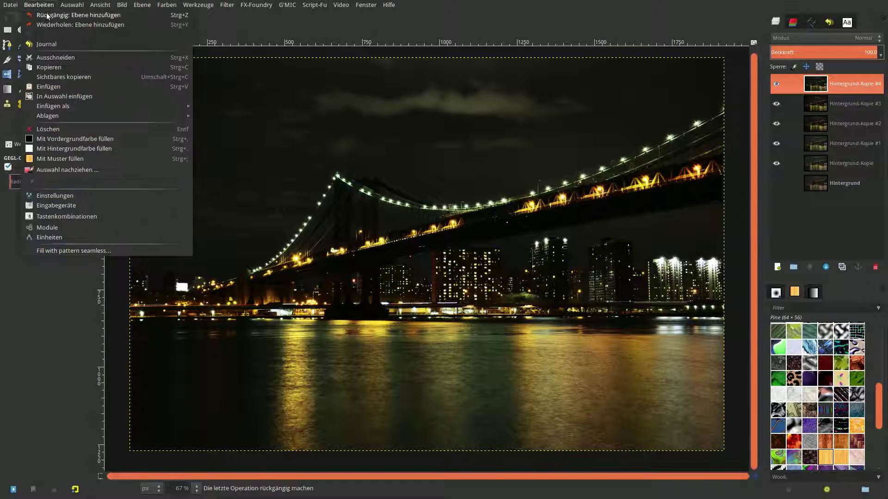
{"action": "left_click", "coordinate": [47, 14]}
{"action": "left_click", "coordinate": [39, 4]}
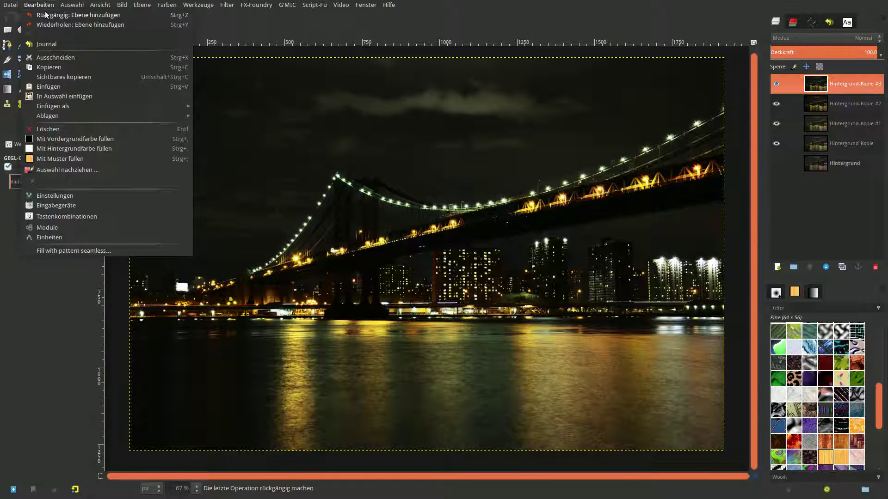
{"action": "left_click", "coordinate": [48, 15]}
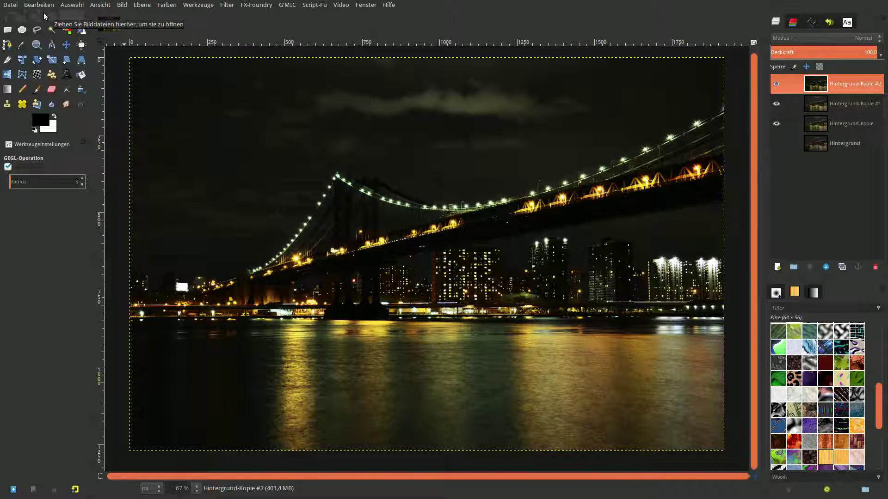
{"action": "left_click", "coordinate": [36, 5]}
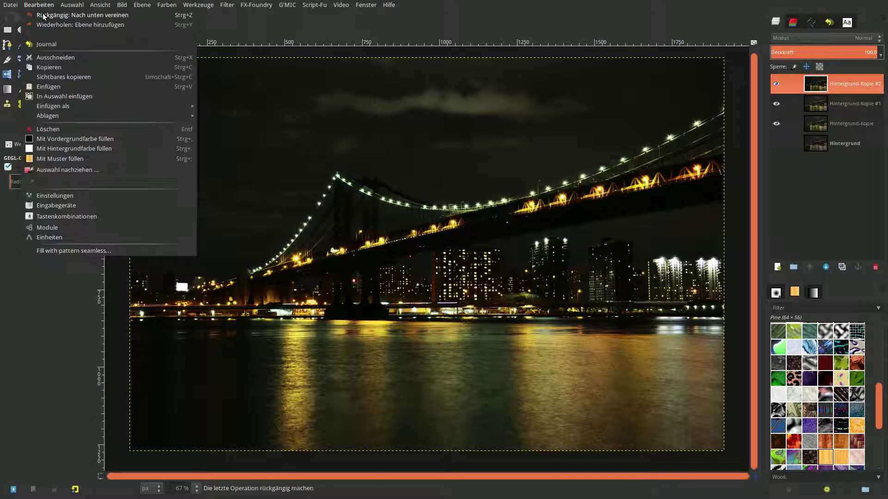
{"action": "left_click", "coordinate": [44, 15]}
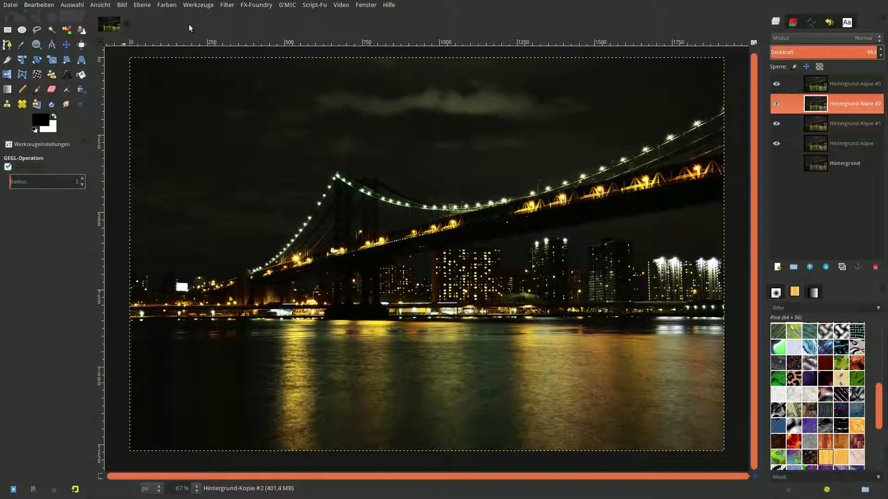
{"action": "left_click", "coordinate": [821, 86]}
Step: Merge the overlay layer down and set the top copy to Bildschirm (Screen) blending
{"action": "right_click", "coordinate": [821, 79]}
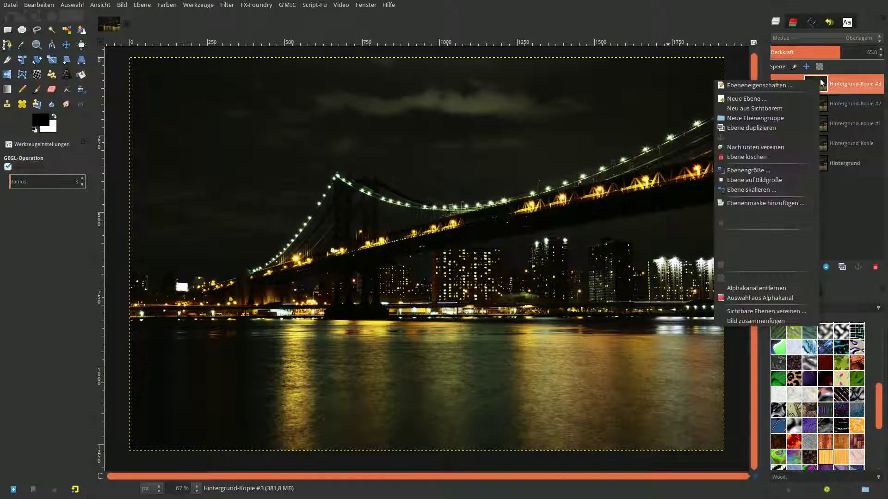
{"action": "left_click", "coordinate": [777, 146]}
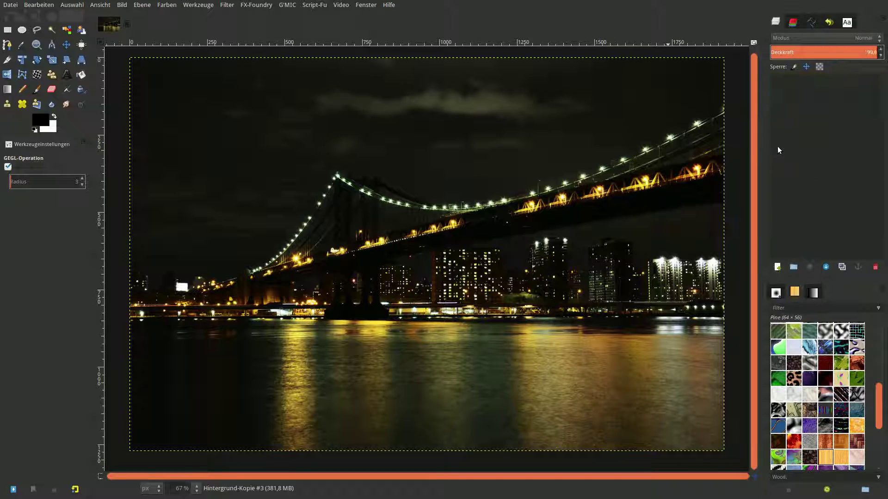
{"action": "left_click", "coordinate": [839, 40]}
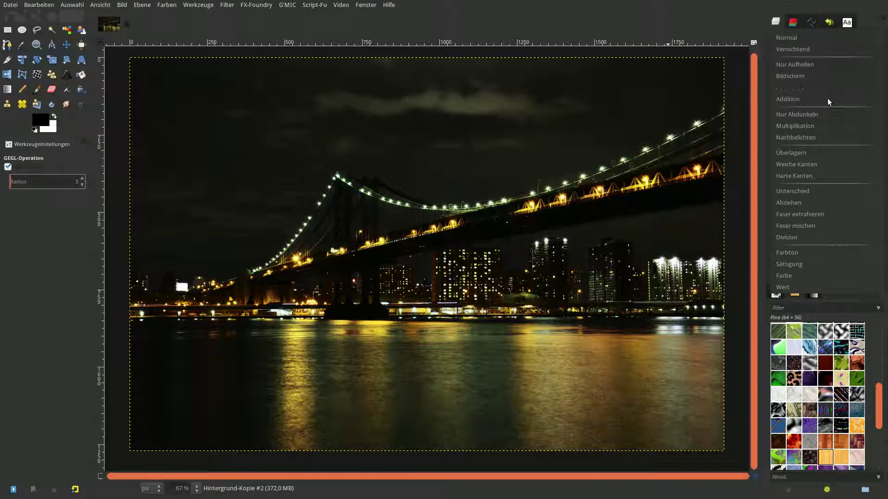
{"action": "left_click", "coordinate": [818, 152]}
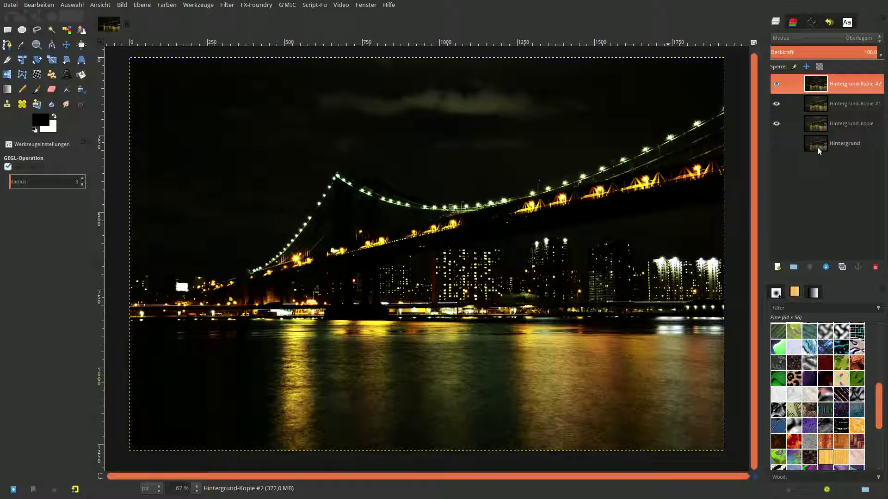
{"action": "left_click", "coordinate": [830, 38]}
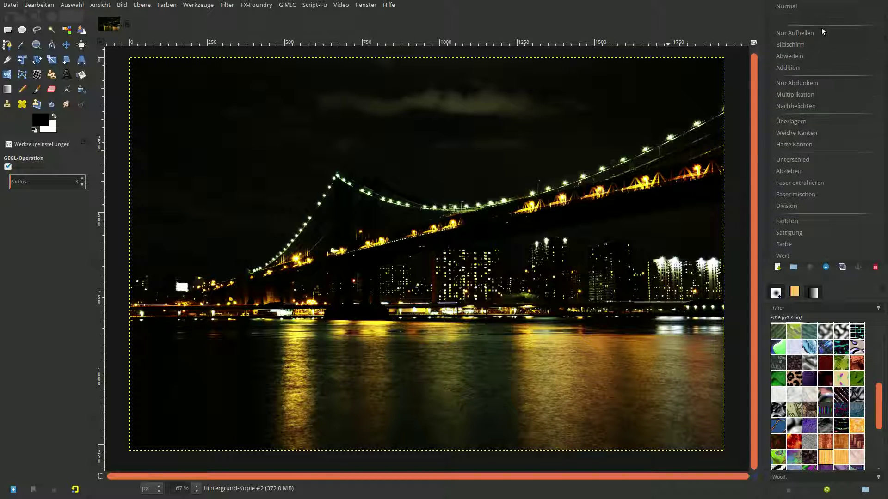
{"action": "left_click", "coordinate": [819, 43]}
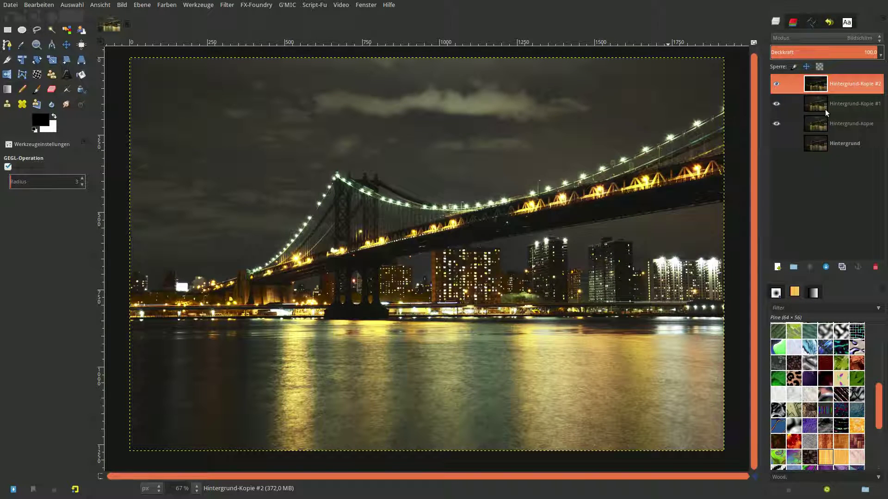
Step: Duplicate the Screen layer three times, up to Hintergrund-Kopie #5
{"action": "left_click", "coordinate": [842, 267]}
{"action": "left_click", "coordinate": [842, 266]}
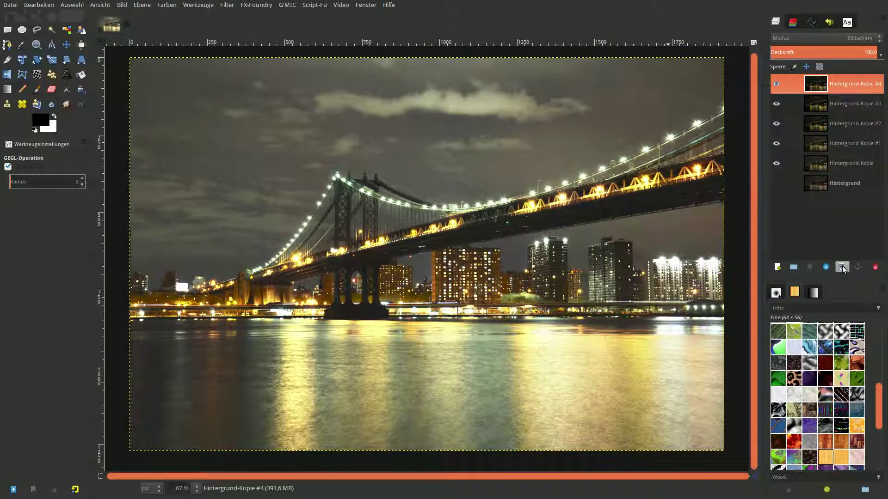
{"action": "left_click", "coordinate": [842, 266]}
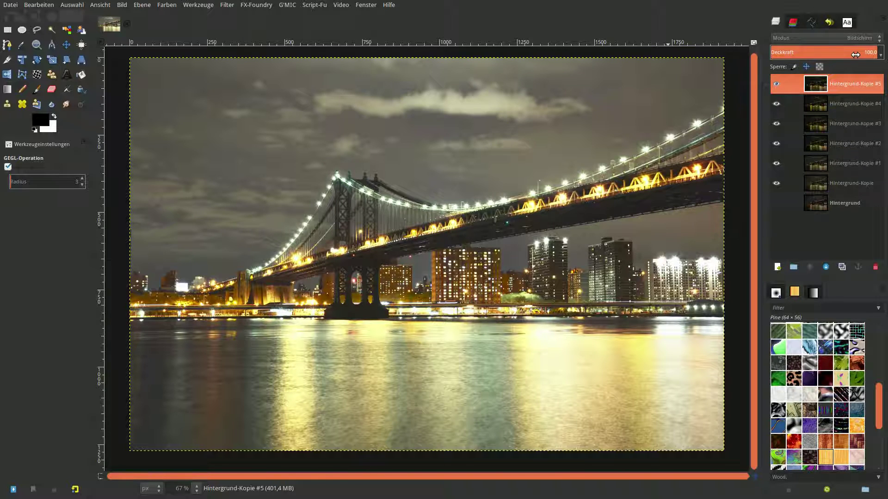
Step: Lower the opacity of Hintergrund-Kopie #5, #4 and #3 to 50
{"action": "left_click_drag", "start_coordinate": [856, 54], "coordinate": [825, 53]}
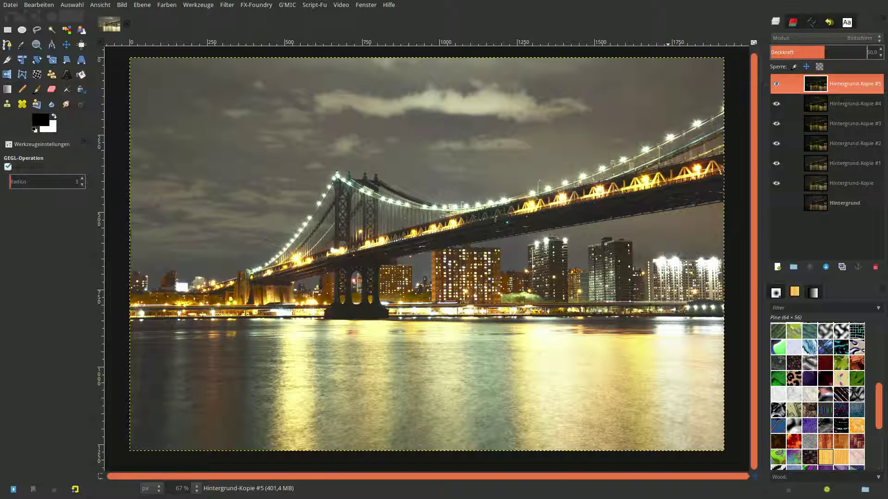
{"action": "left_click", "coordinate": [851, 107]}
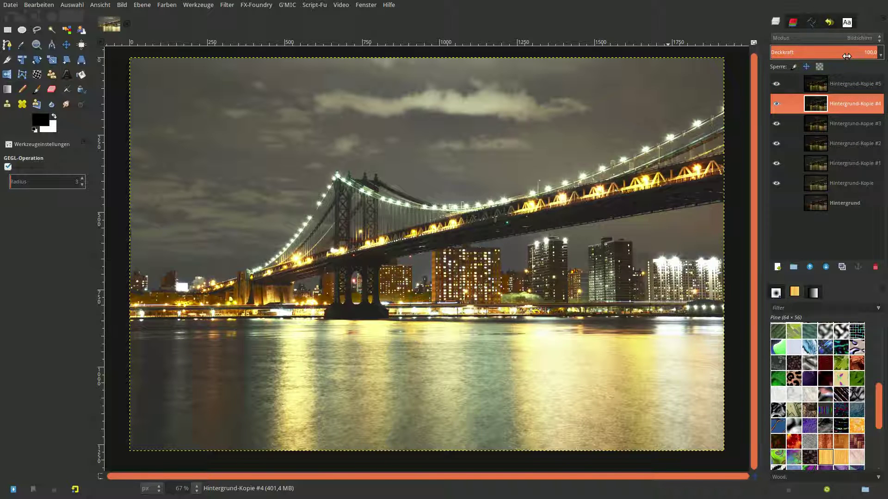
{"action": "left_click_drag", "start_coordinate": [846, 56], "coordinate": [825, 52]}
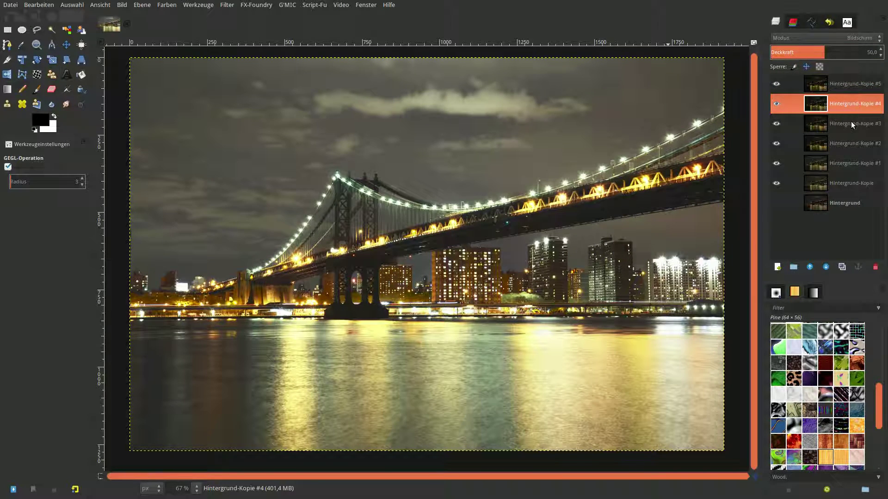
{"action": "left_click", "coordinate": [851, 122]}
{"action": "left_click", "coordinate": [853, 55]}
{"action": "type", "text": "5"}
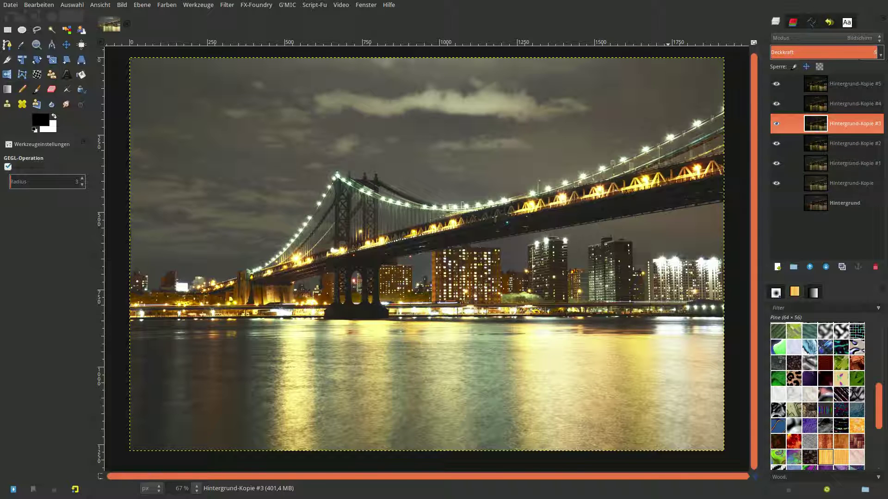
{"action": "type", "text": "0"}
{"action": "key", "text": "Return"}
Step: Make Hintergrund-Kopie #2 a 50% Überlagern layer and hide Hintergrund-Kopie
{"action": "left_click", "coordinate": [847, 147]}
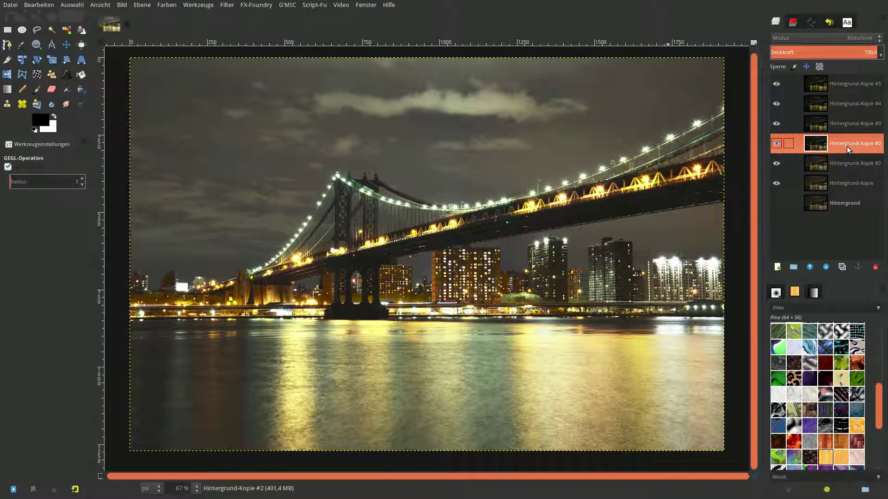
{"action": "left_click", "coordinate": [847, 52]}
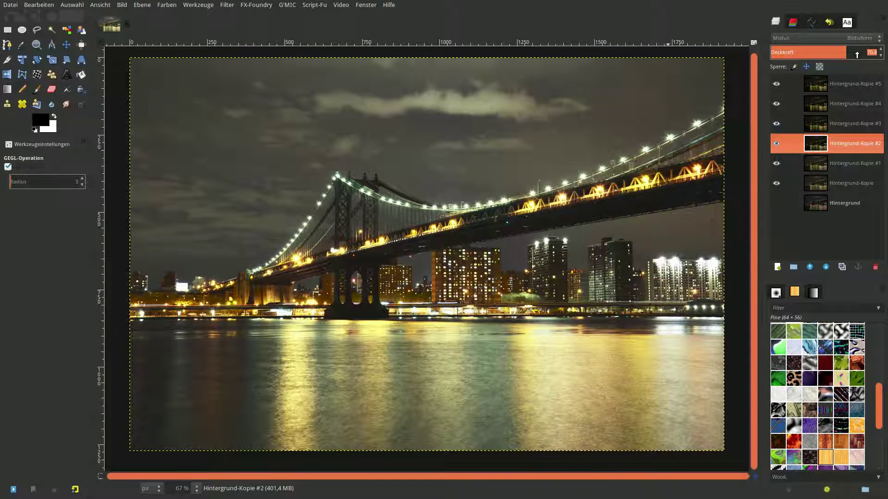
{"action": "type", "text": "50"}
{"action": "key", "text": "Return"}
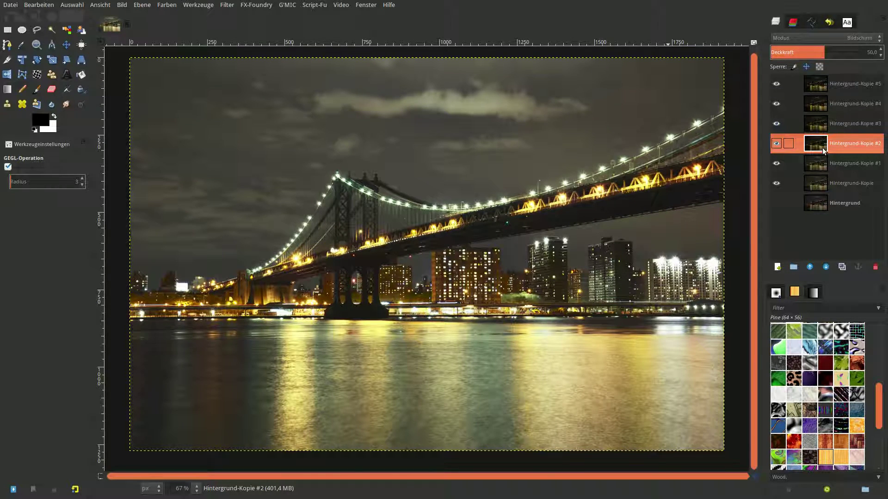
{"action": "left_click", "coordinate": [825, 38]}
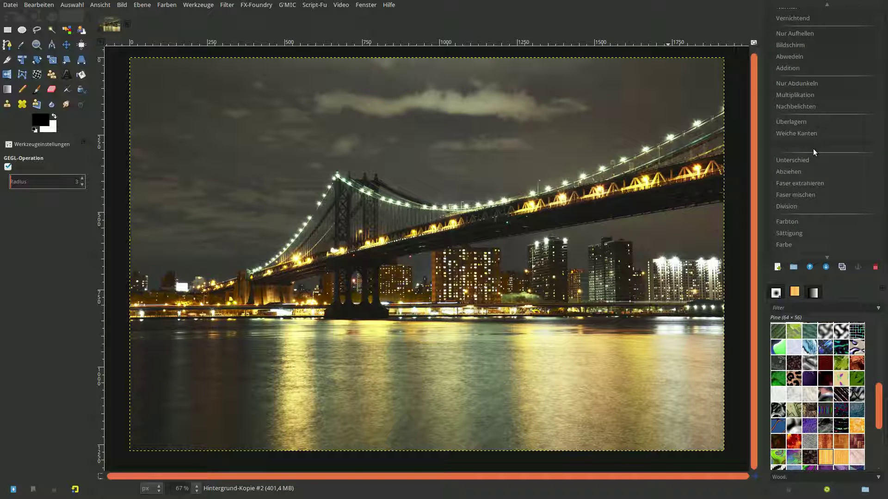
{"action": "left_click", "coordinate": [810, 123]}
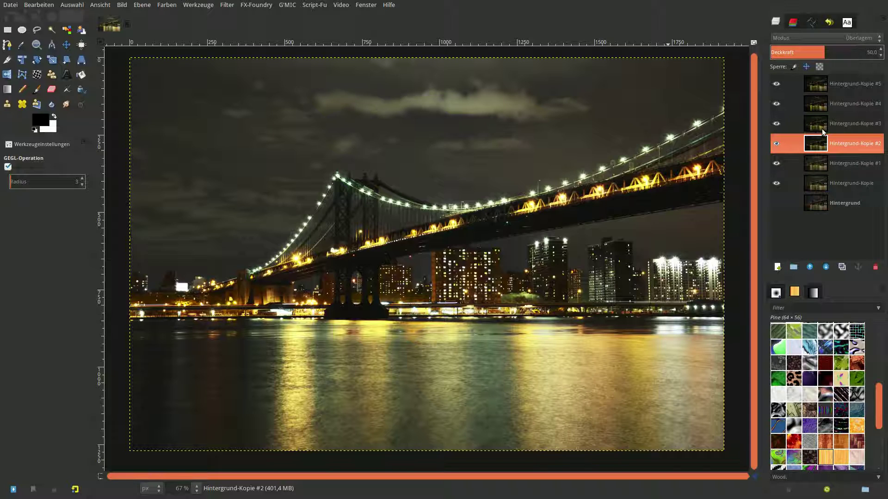
{"action": "left_click", "coordinate": [776, 184]}
Step: Merge all visible layers into a single Hintergrund-Kopie #1 layer
{"action": "left_click", "coordinate": [821, 86]}
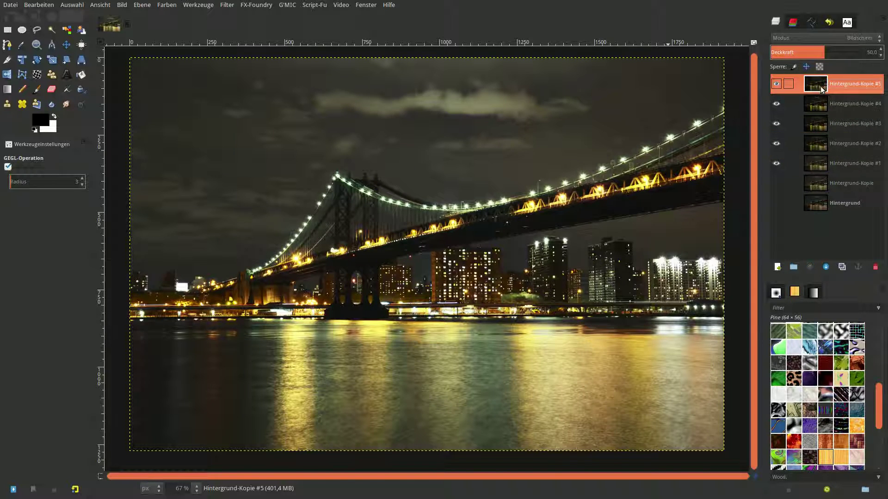
{"action": "right_click", "coordinate": [820, 86]}
{"action": "left_click", "coordinate": [761, 318]}
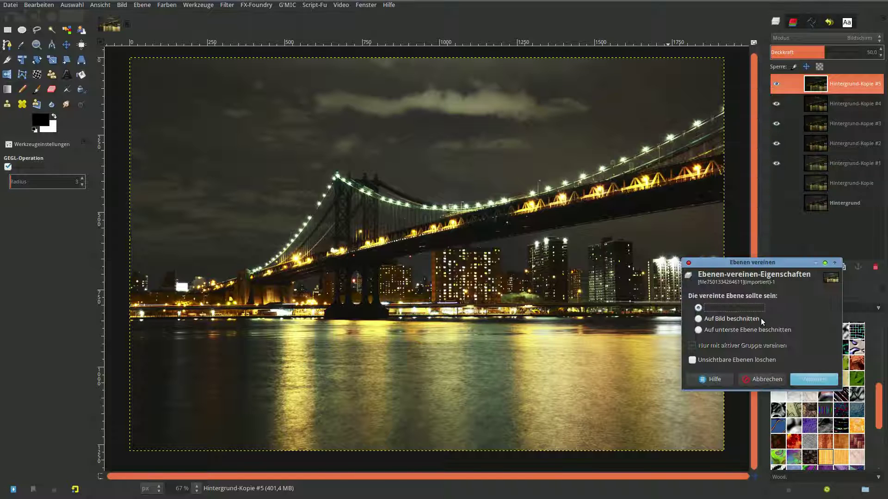
{"action": "left_click", "coordinate": [825, 385]}
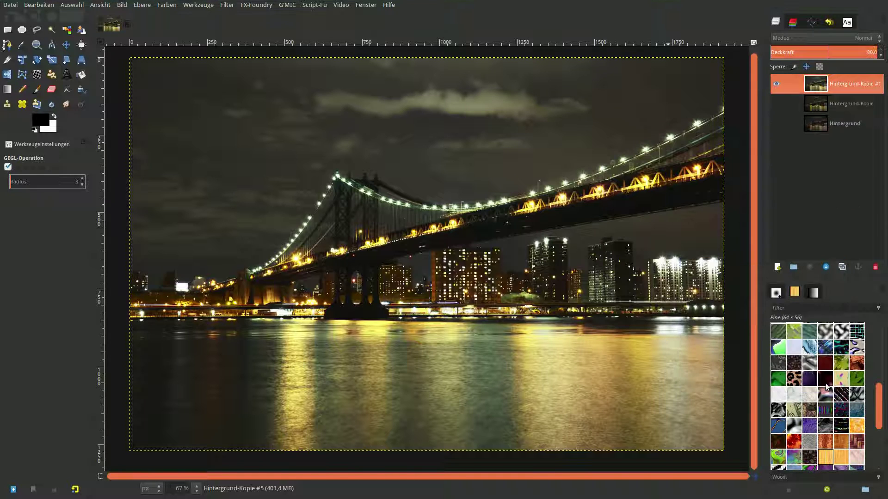
Step: Toggle Hintergrund-Kopie #1 and Hintergrund-Kopie visibility to compare against the original
{"action": "left_click", "coordinate": [776, 85]}
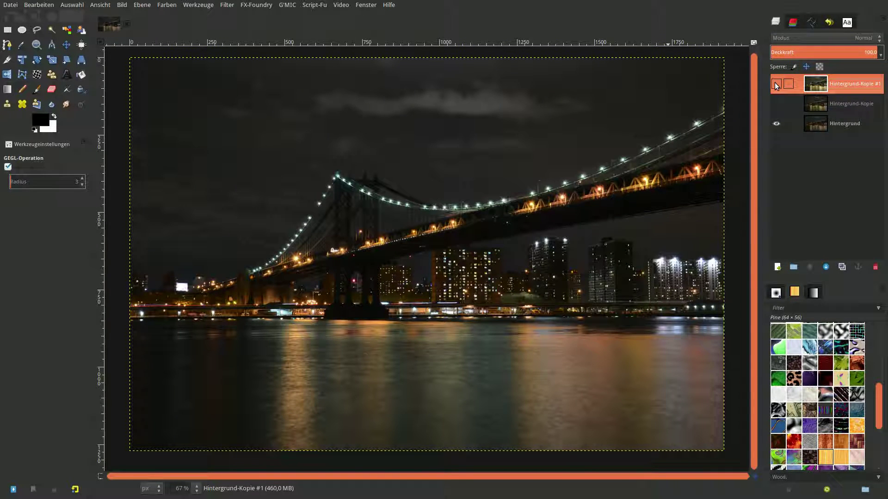
{"action": "left_click", "coordinate": [776, 102]}
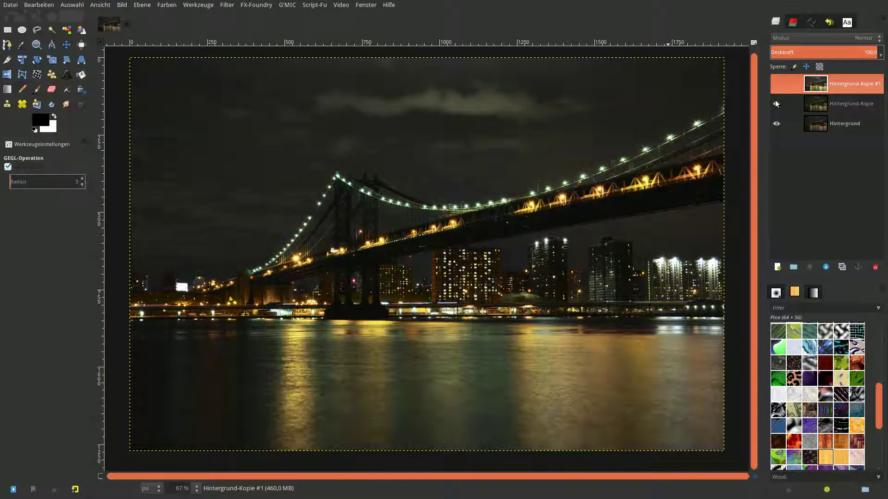
{"action": "left_click", "coordinate": [776, 103]}
Step: Hide the copy layers to compare the brightened result against the original Hintergrund layer
{"action": "left_click", "coordinate": [776, 84]}
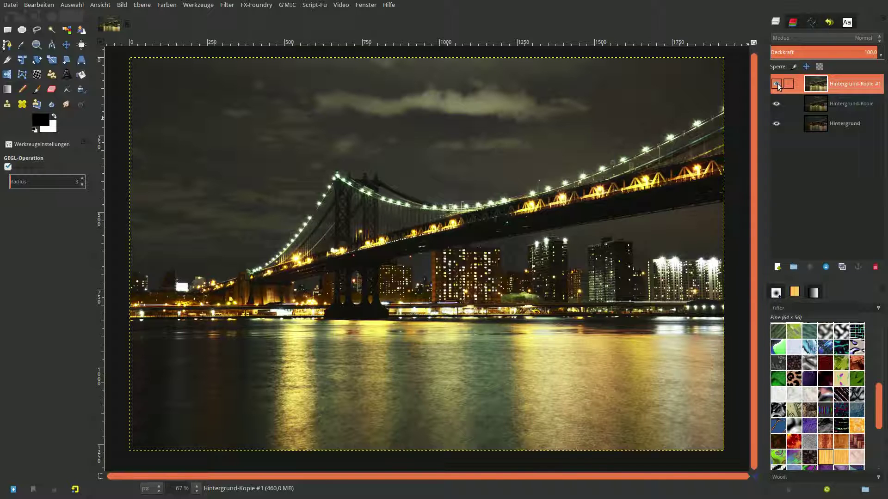
{"action": "left_click", "coordinate": [779, 87]}
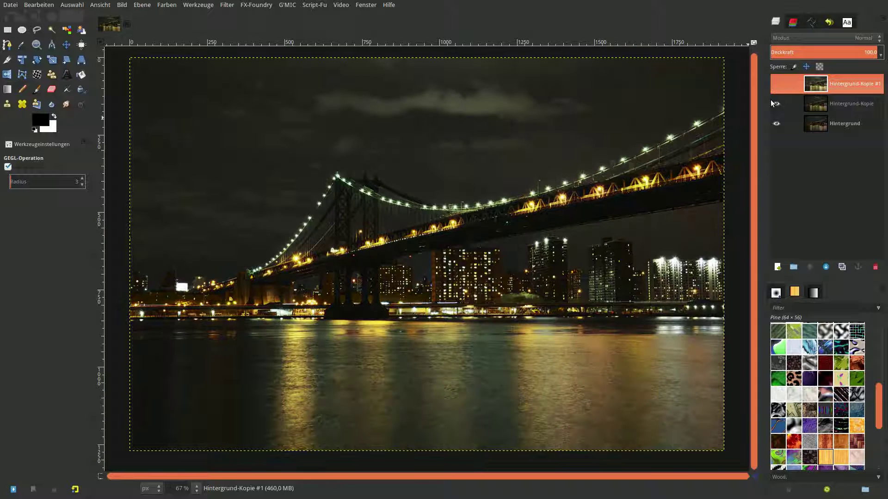
{"action": "left_click", "coordinate": [776, 103]}
{"action": "left_click", "coordinate": [822, 123]}
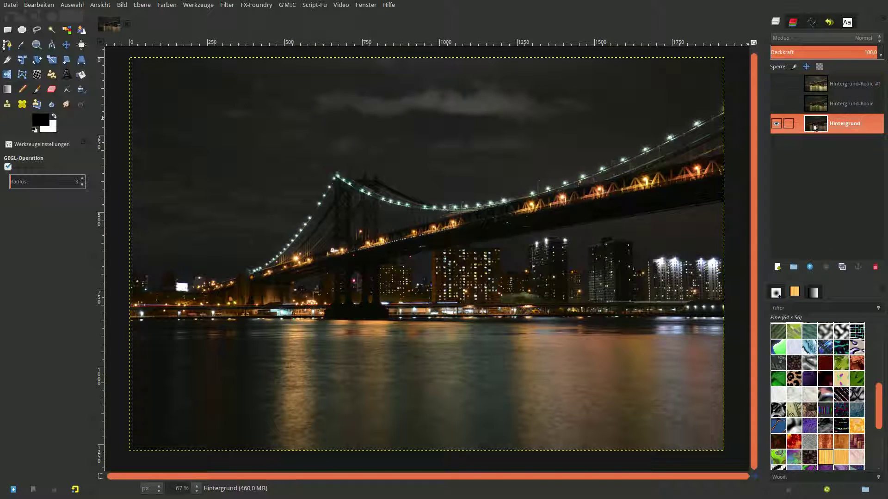
Step: Re-show Hintergrund-Kopie and Hintergrund-Kopie #1, make #1 active, and display the luminosity channels
{"action": "left_click", "coordinate": [776, 104]}
{"action": "left_click", "coordinate": [817, 103]}
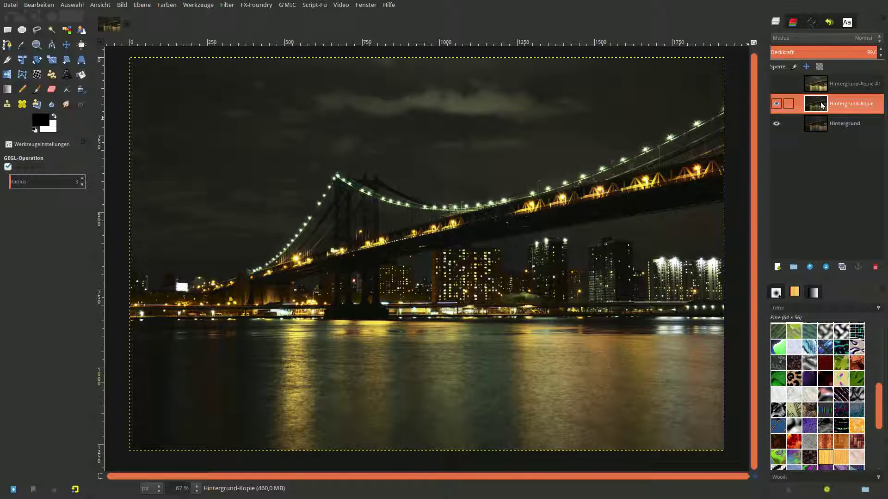
{"action": "left_click", "coordinate": [777, 84]}
{"action": "left_click", "coordinate": [813, 87]}
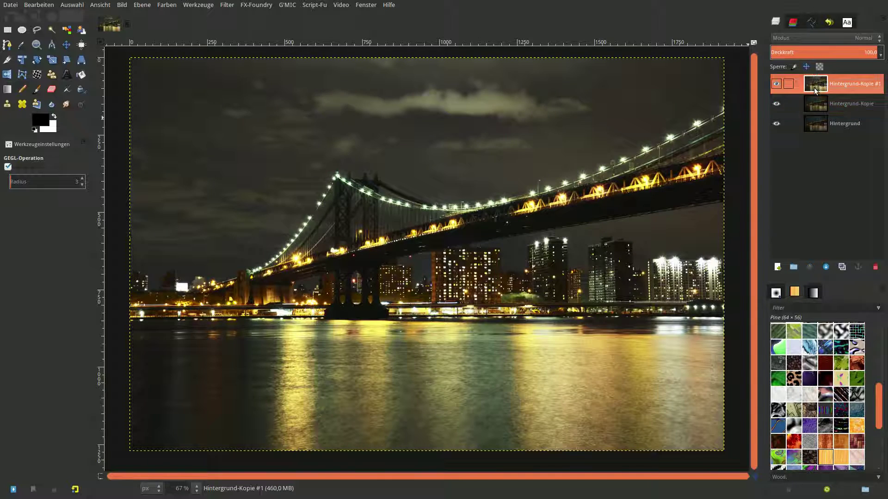
{"action": "left_click", "coordinate": [791, 25]}
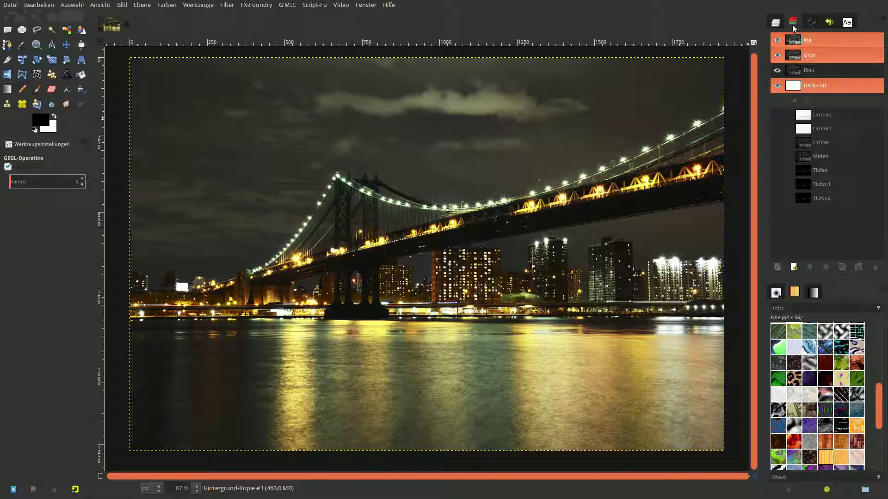